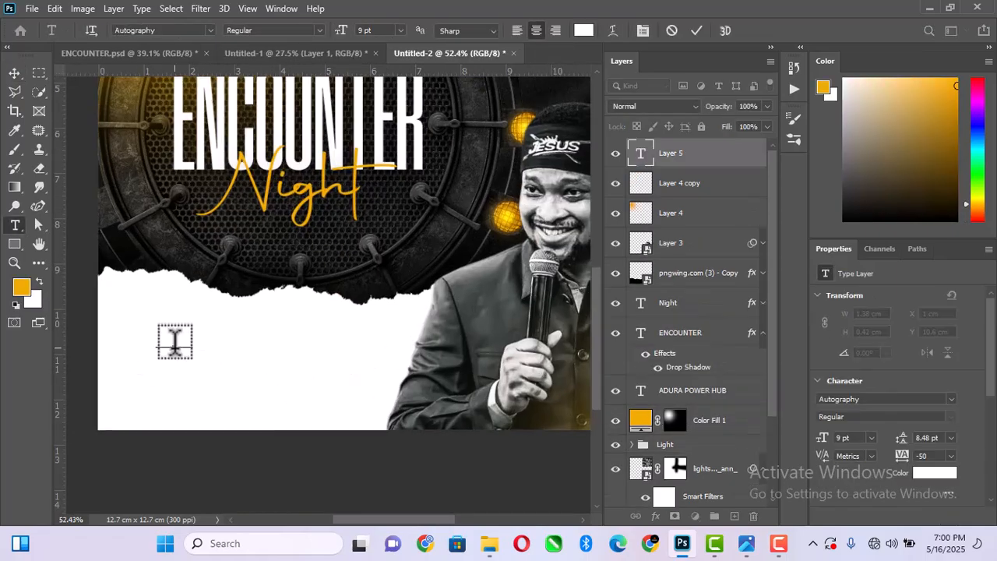
Position the 19TH JUNE | 9:00PM date text and type the venue address line beneath it
left_click_drag(174, 338, 311, 352)
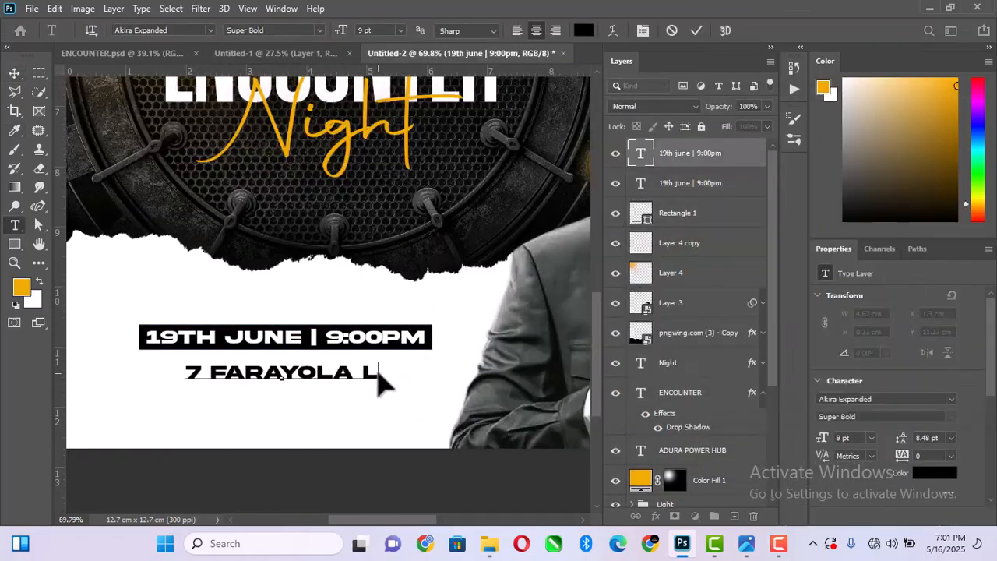
type("AYOUT, BEHIND BODIJA MARKET, IBADAN, OYO STATE.")
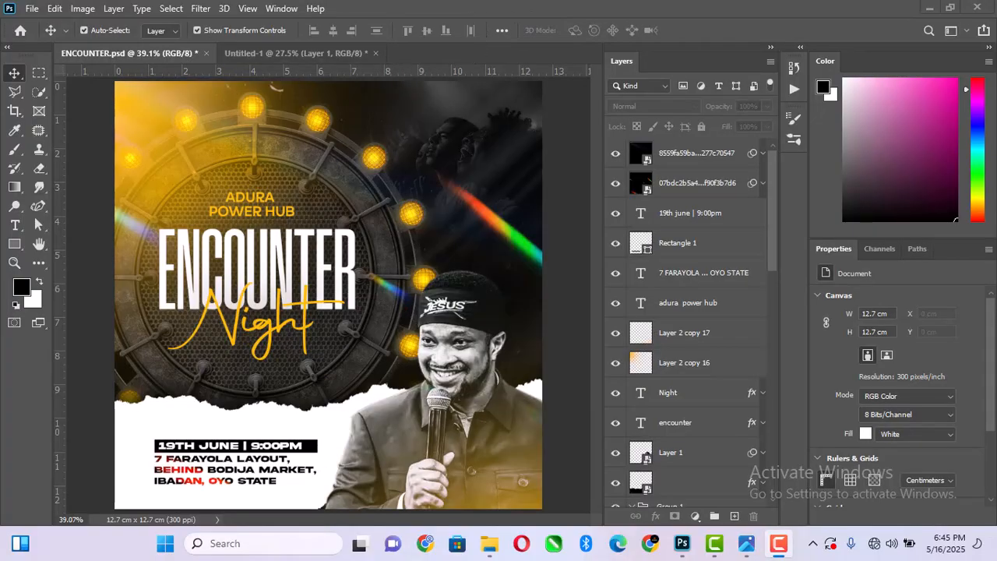
Create a new blank 5 × 5 inch document at 300 ppi
left_click(31, 9)
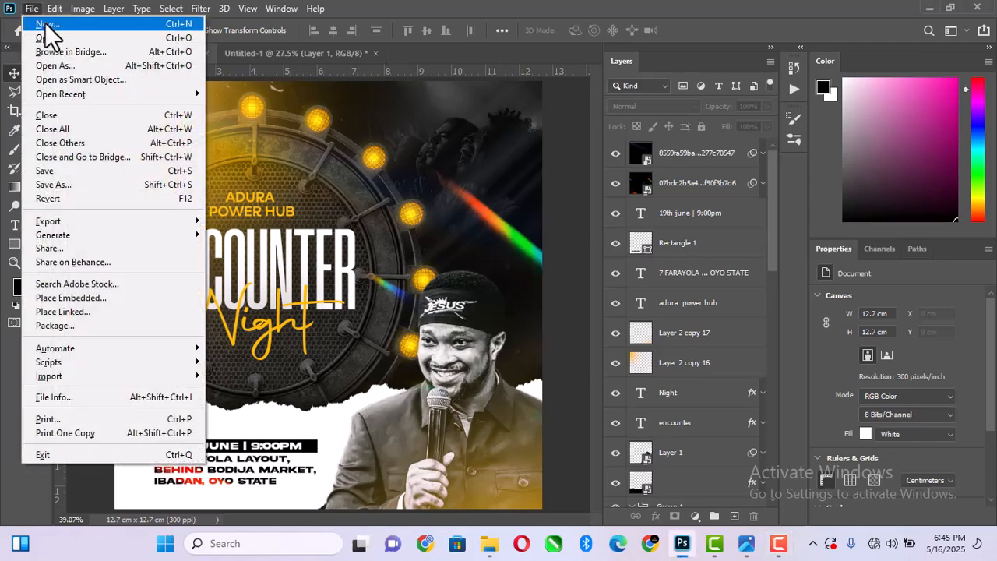
left_click(44, 23)
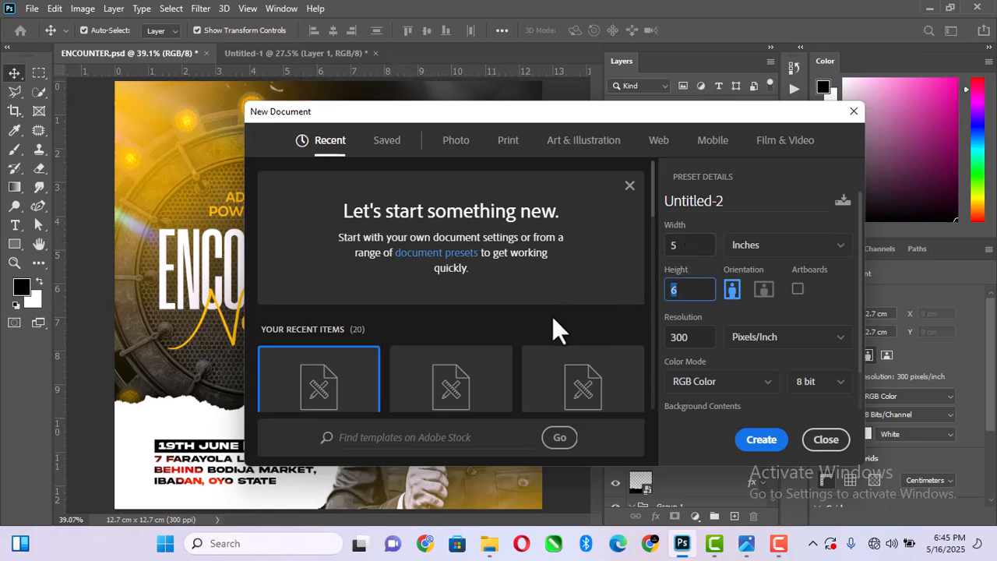
type("5")
left_click(763, 441)
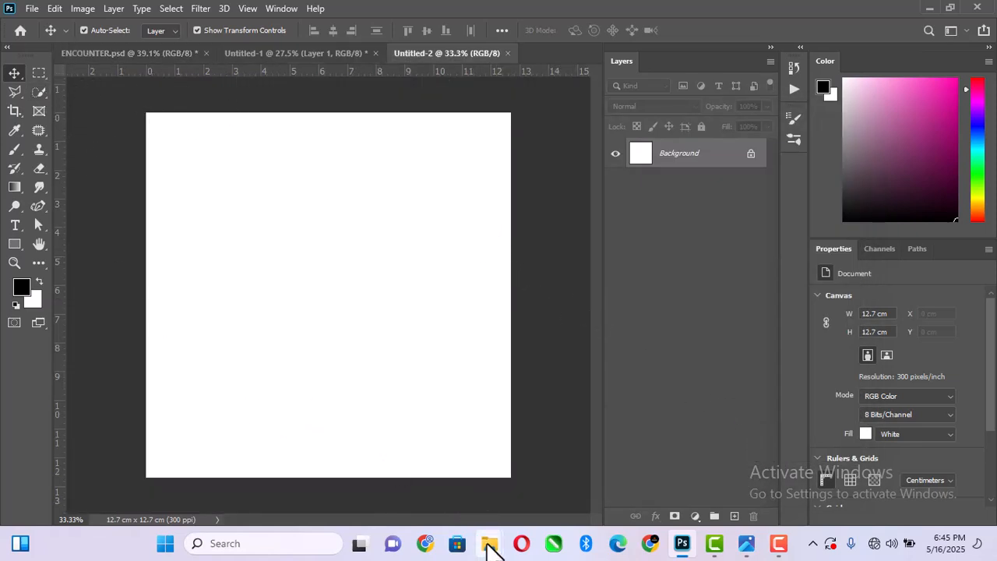
Drag black-fabric-texture-background-3d-illustration.jpg from the New folder into Photoshop
mouse_move(489, 543)
left_click(451, 450)
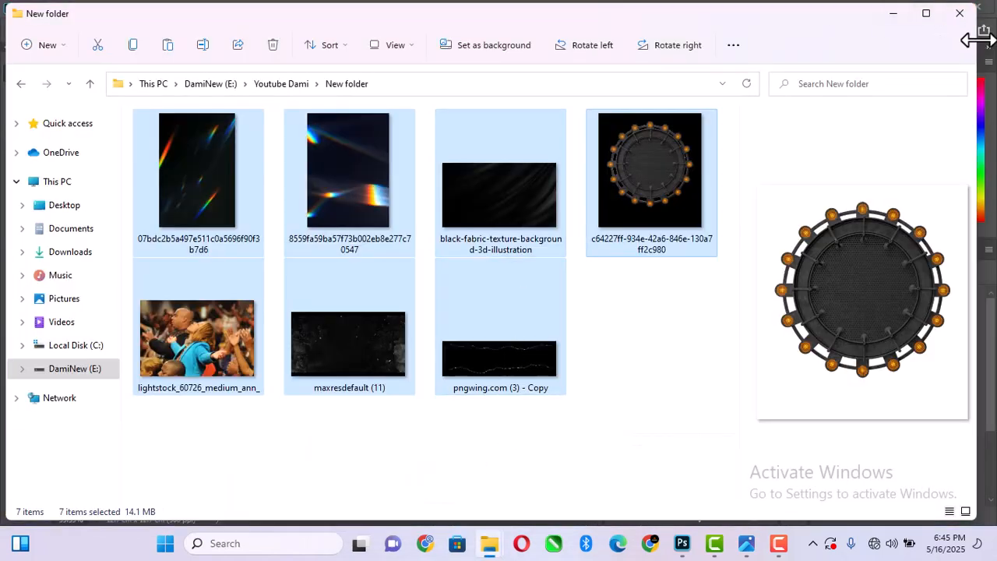
left_click_drag(980, 39, 733, 144)
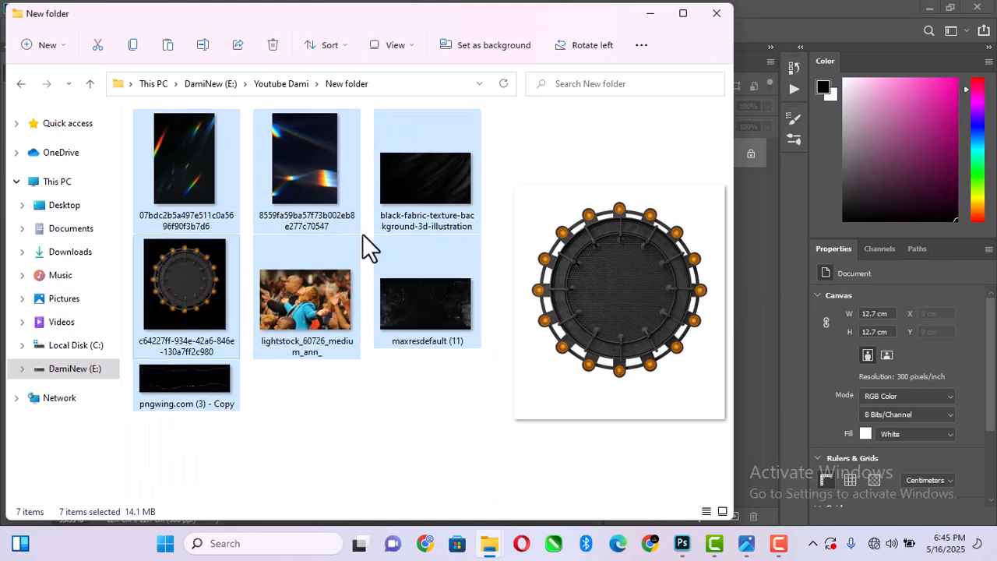
left_click(445, 178)
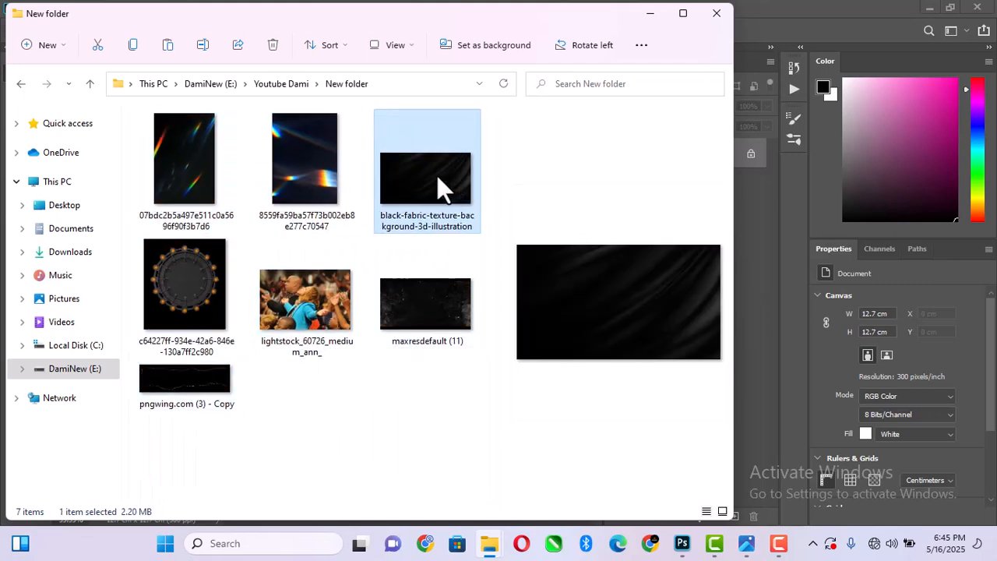
left_click_drag(436, 175, 742, 302)
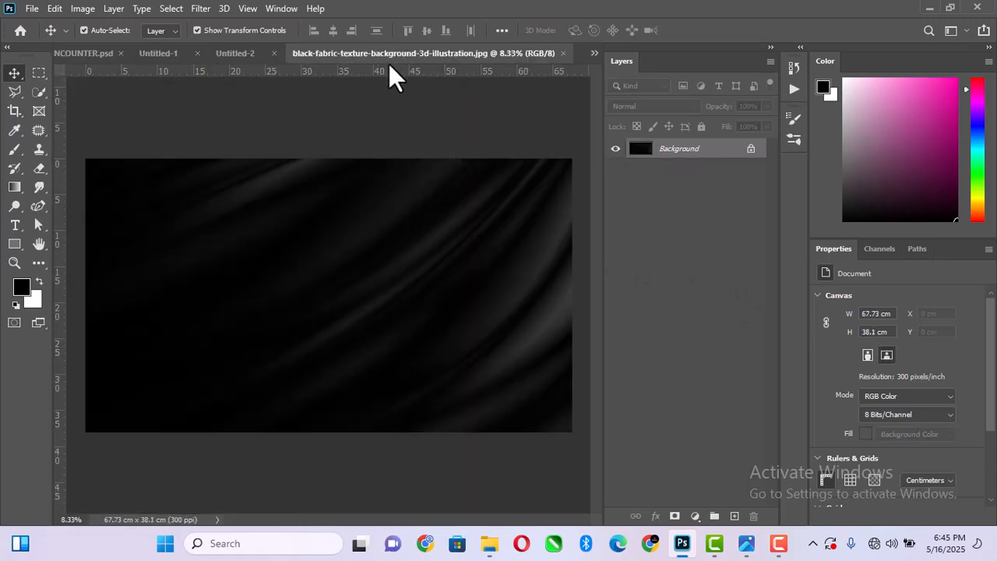
Copy the fabric image into Untitled-2 as a new layer and close its own window
left_click_drag(388, 64, 408, 144)
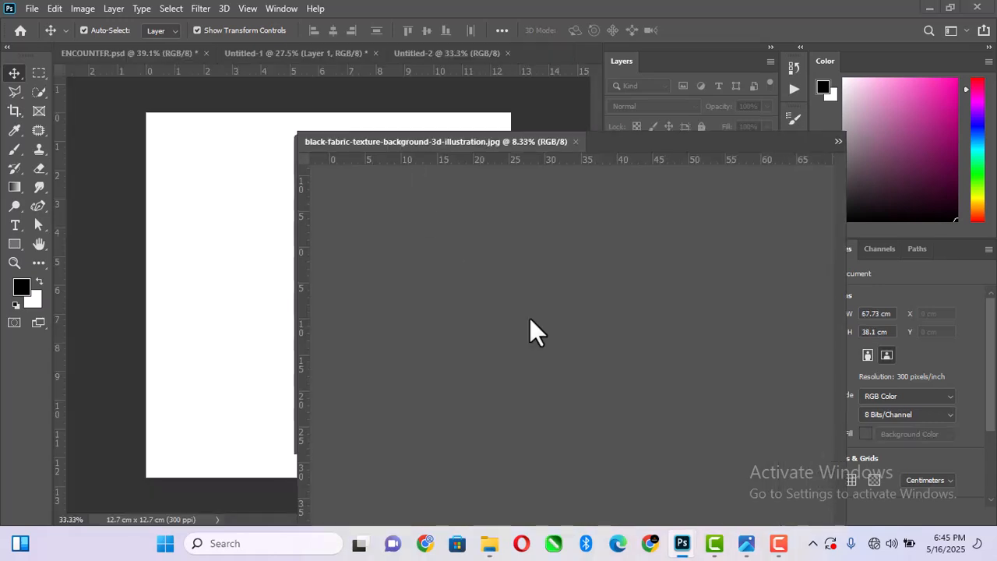
left_click_drag(530, 327, 192, 240)
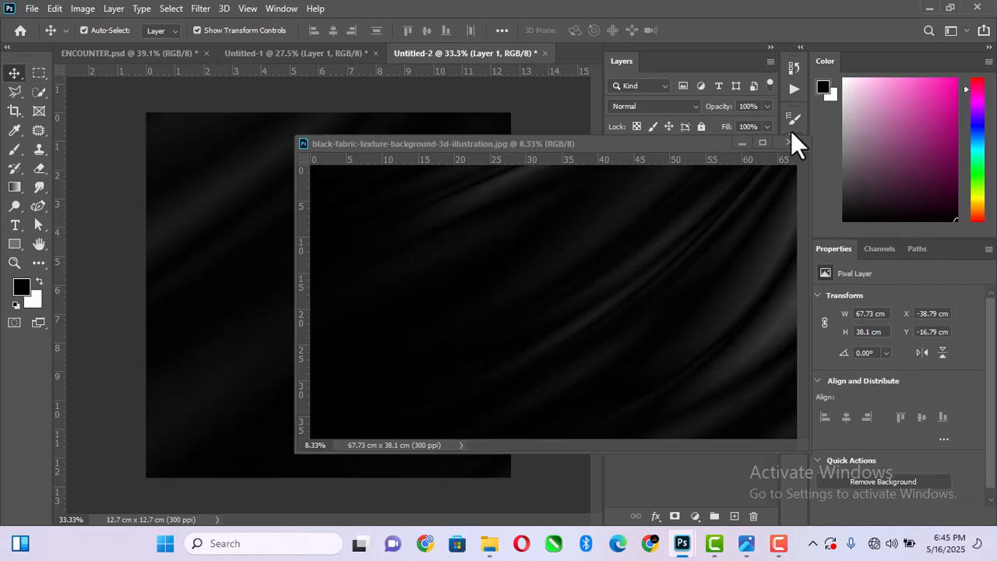
left_click(790, 143)
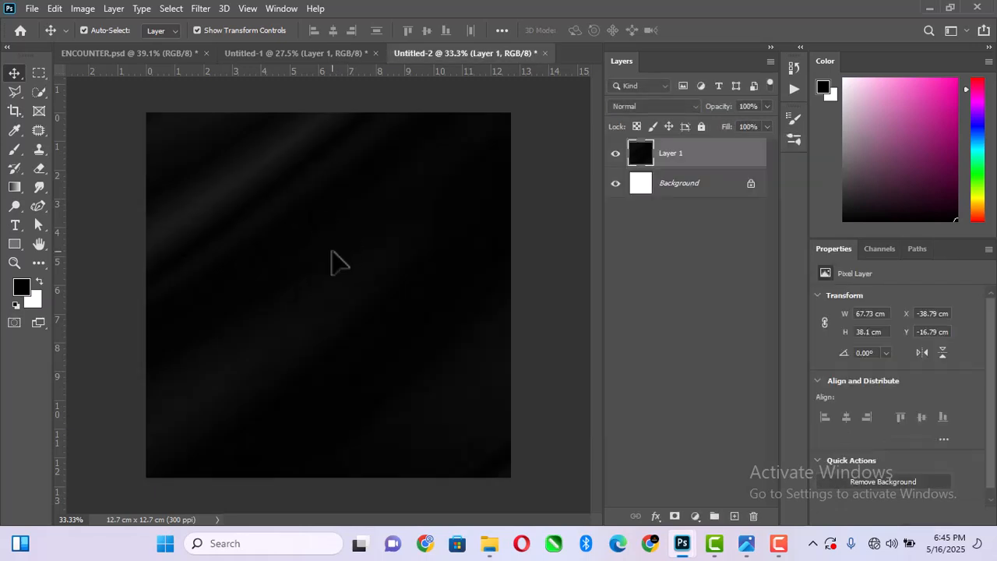
scroll(404, 237, "down", 2)
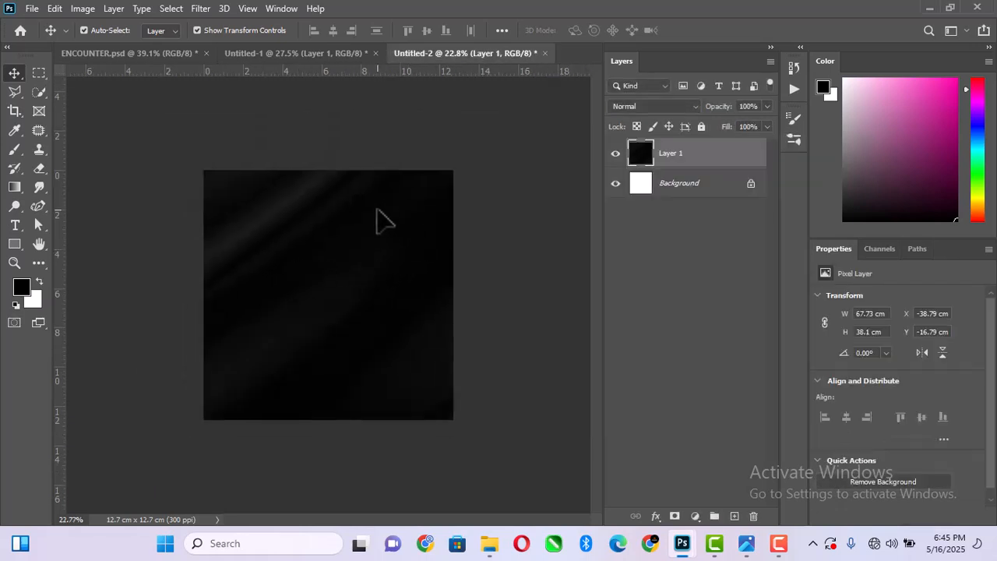
scroll(459, 226, "down", 3)
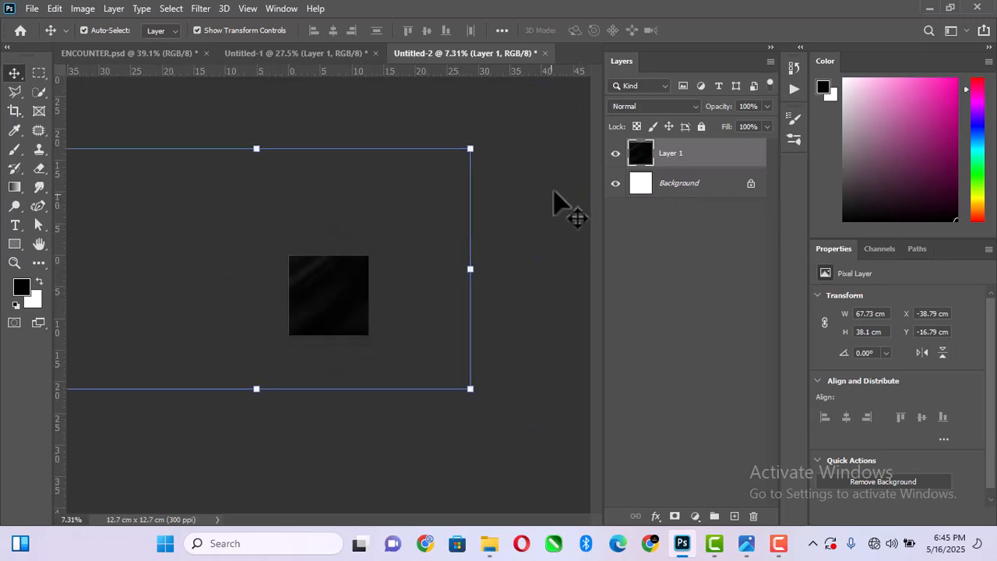
Rotate the fabric layer 180° and scale it to 31.18 × 17.54 cm to cover the canvas
left_click(470, 148)
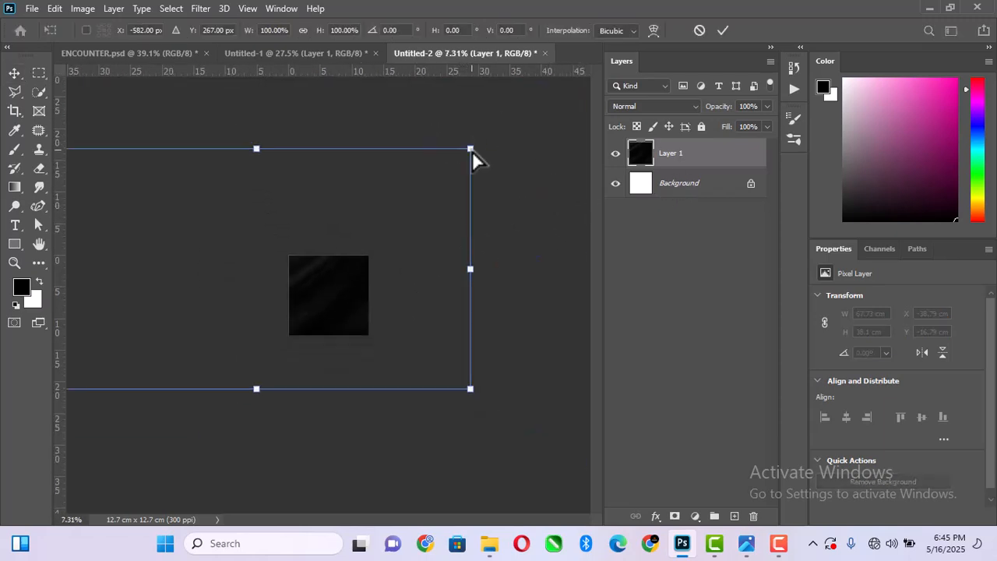
left_click_drag(491, 144, 185, 310)
left_click_drag(469, 148, 354, 187)
key("ctrl+z")
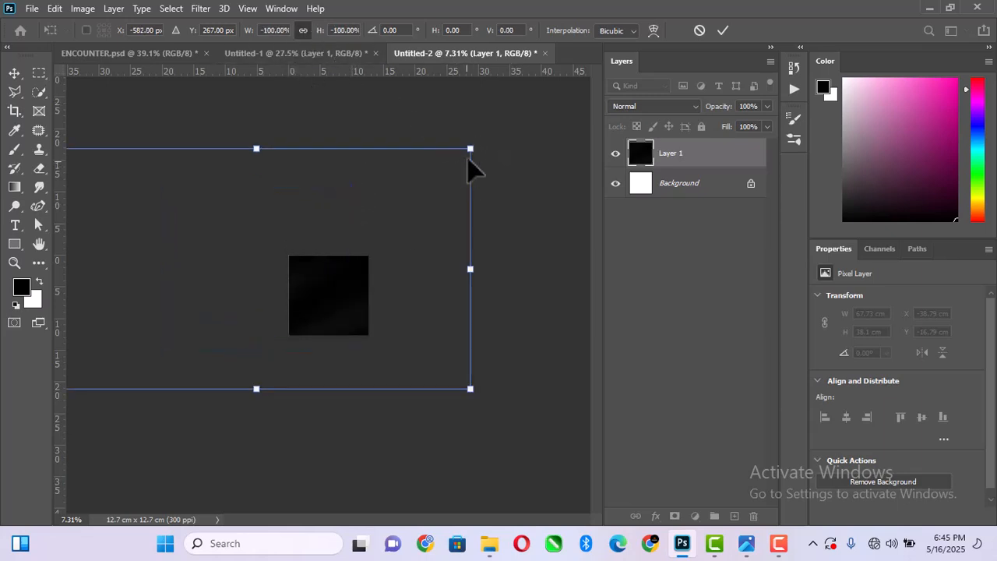
left_click_drag(470, 149, 318, 145)
left_click_drag(235, 302, 299, 331)
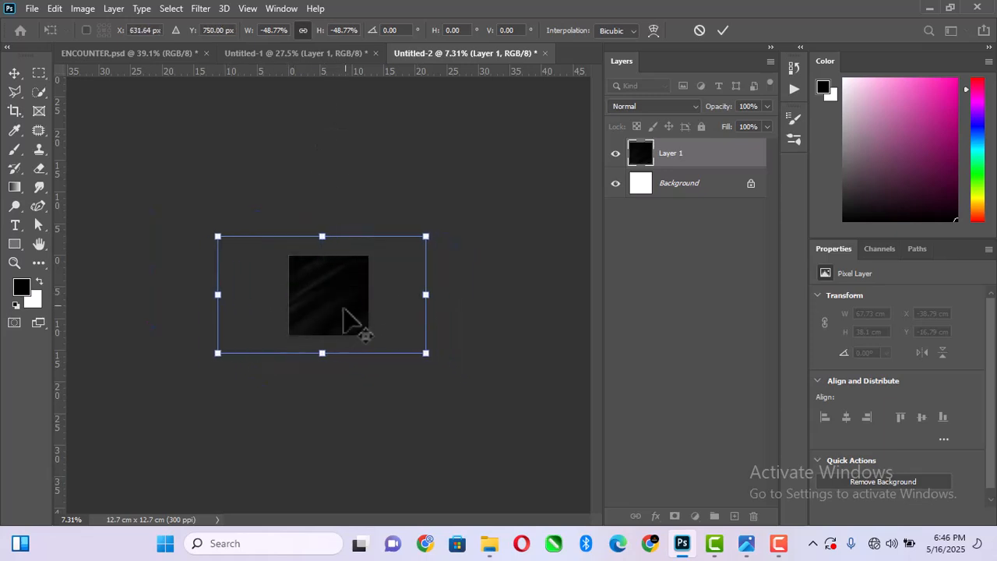
scroll(343, 315, "up", 5)
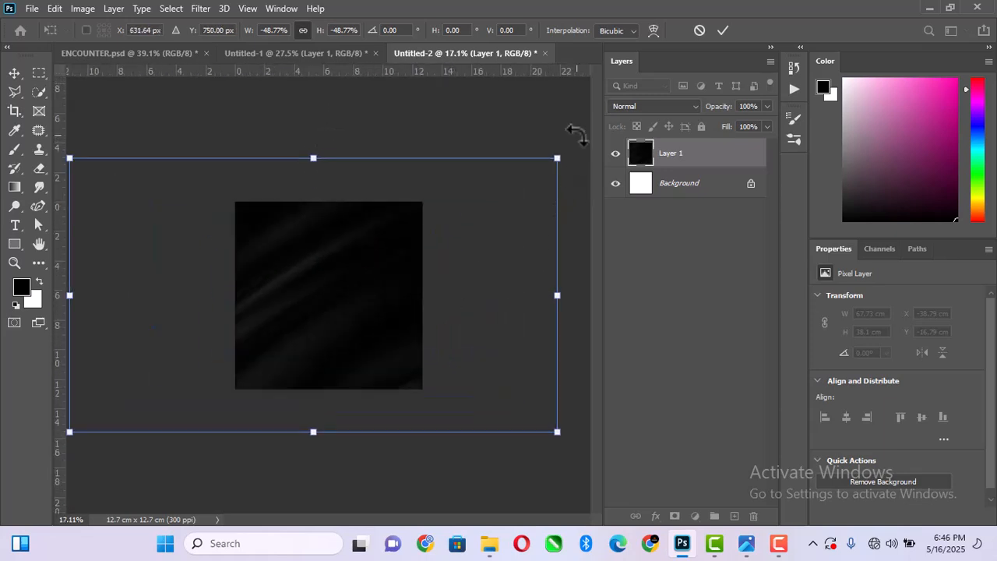
left_click_drag(574, 134, 204, 351)
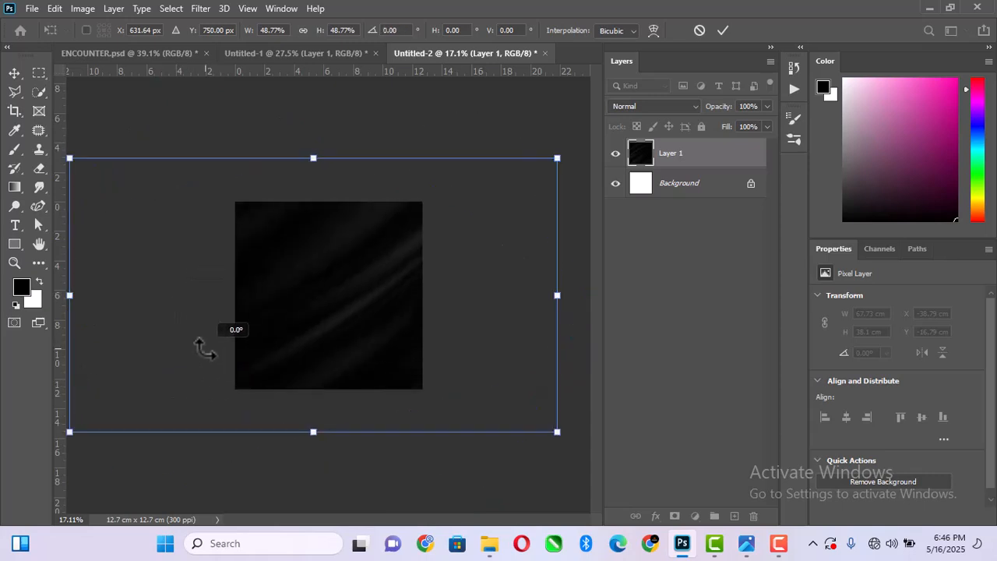
left_click_drag(558, 158, 547, 164)
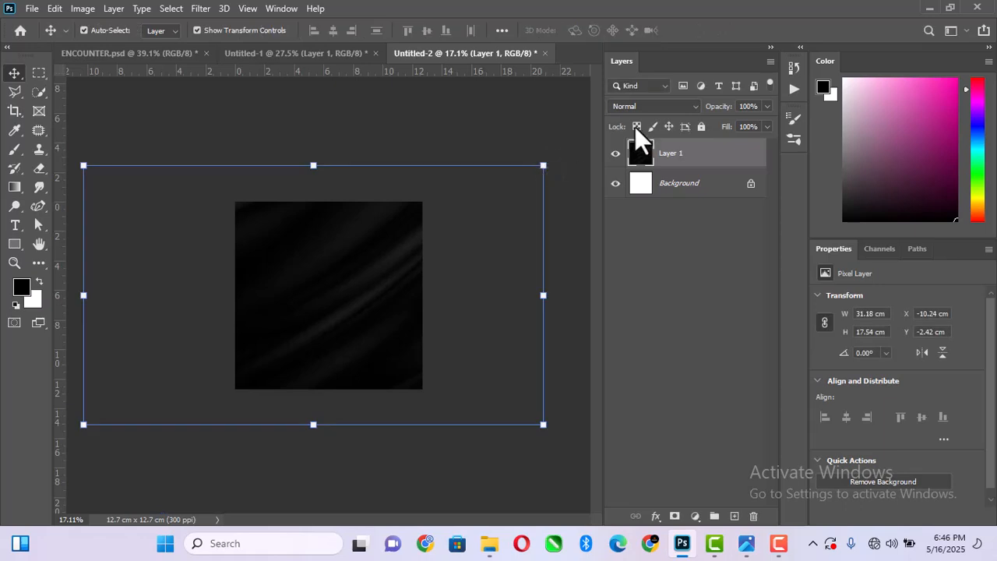
left_click(529, 145)
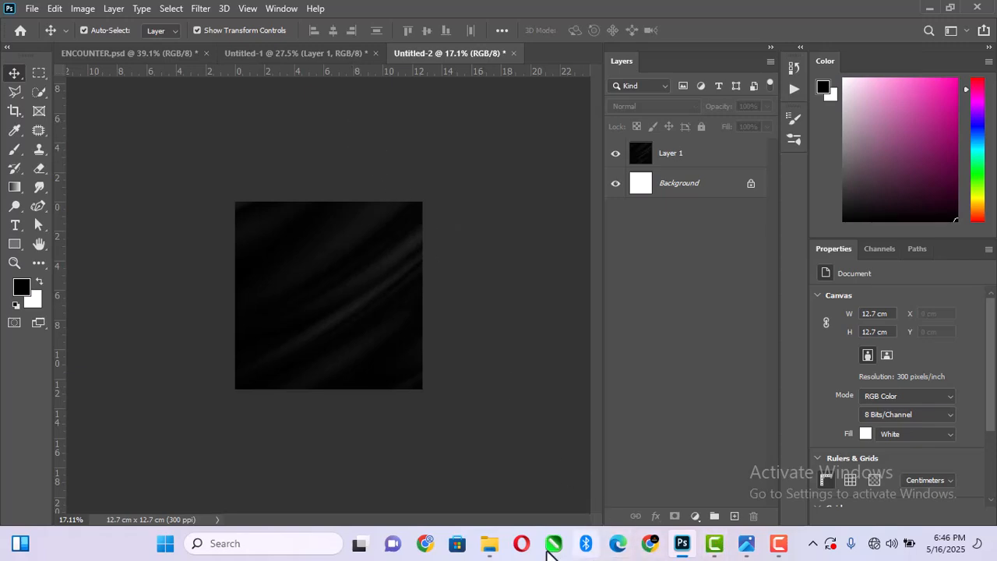
Drag maxresdefault (11) from the New folder onto the fabric canvas as a placed image
mouse_move(494, 545)
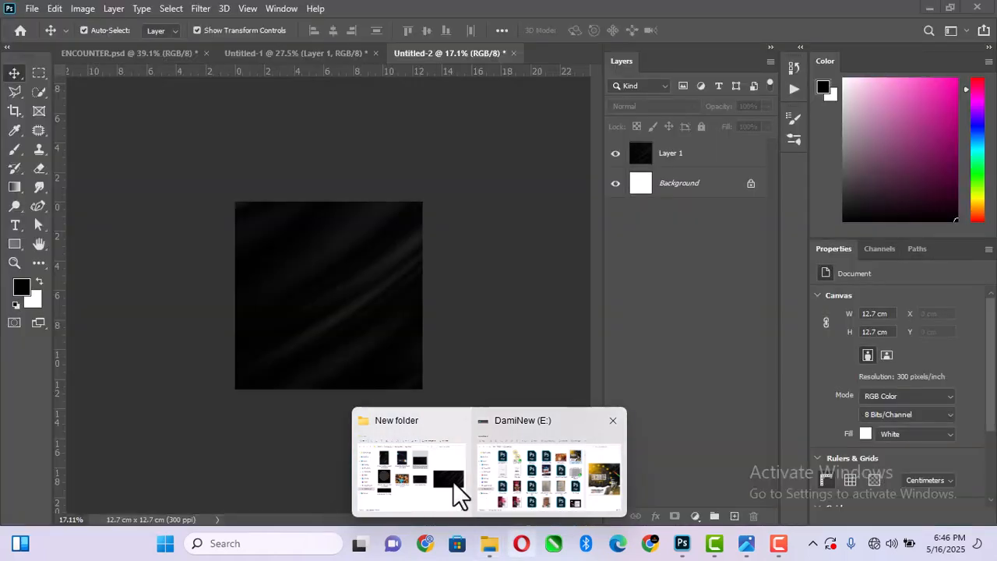
left_click(454, 471)
left_click(194, 286)
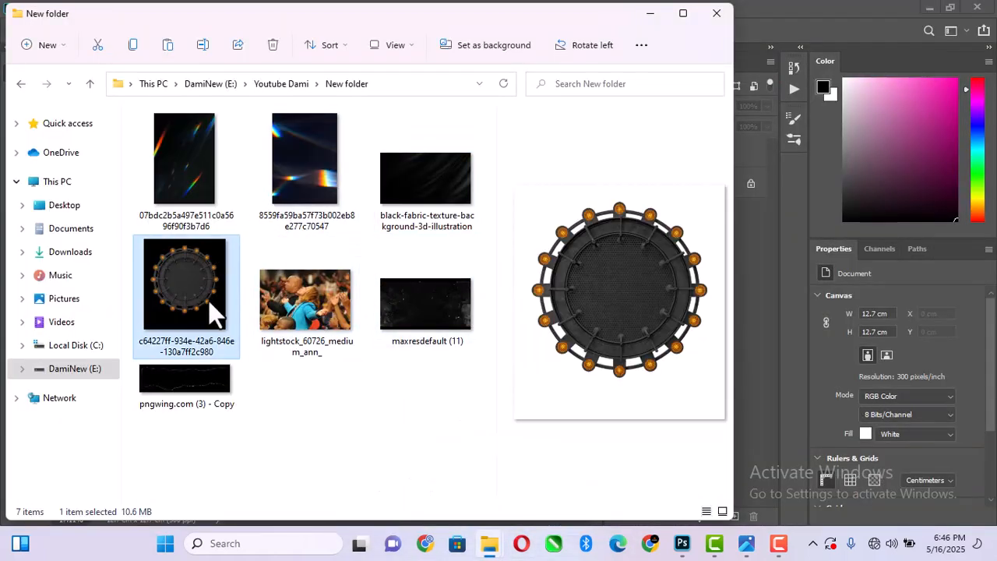
left_click(430, 330)
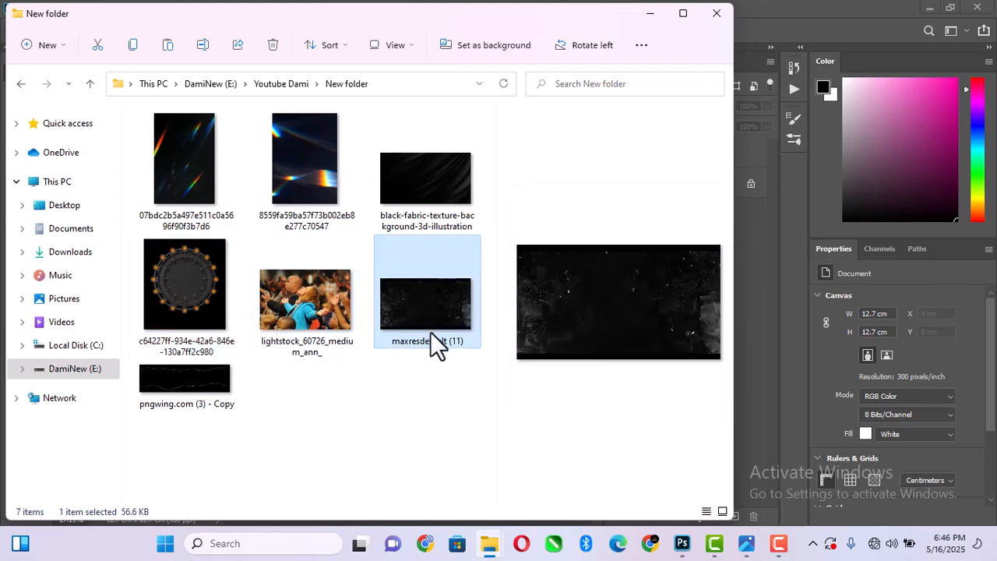
left_click_drag(434, 293, 327, 258)
key("alt+Tab")
left_click(168, 9)
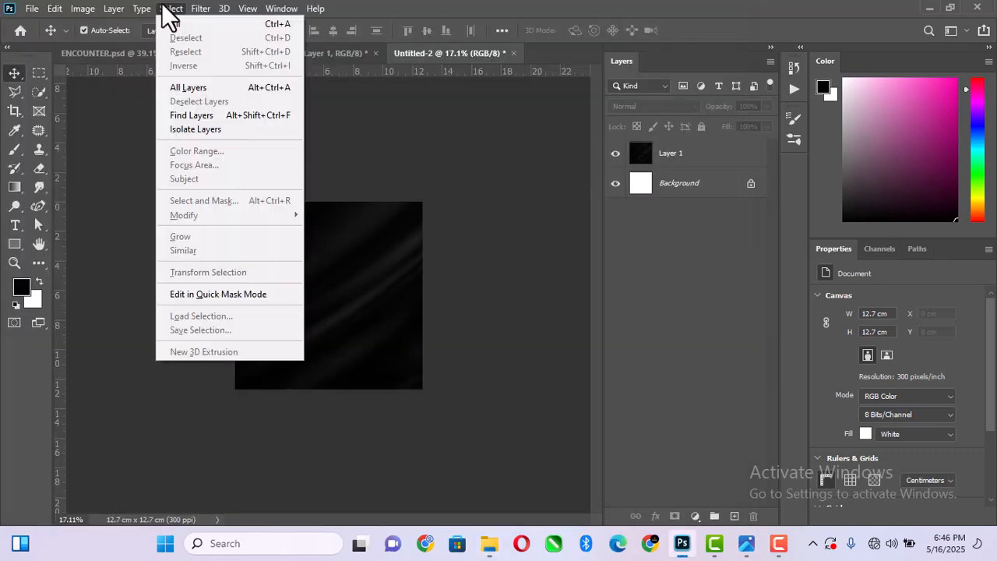
left_click(489, 546)
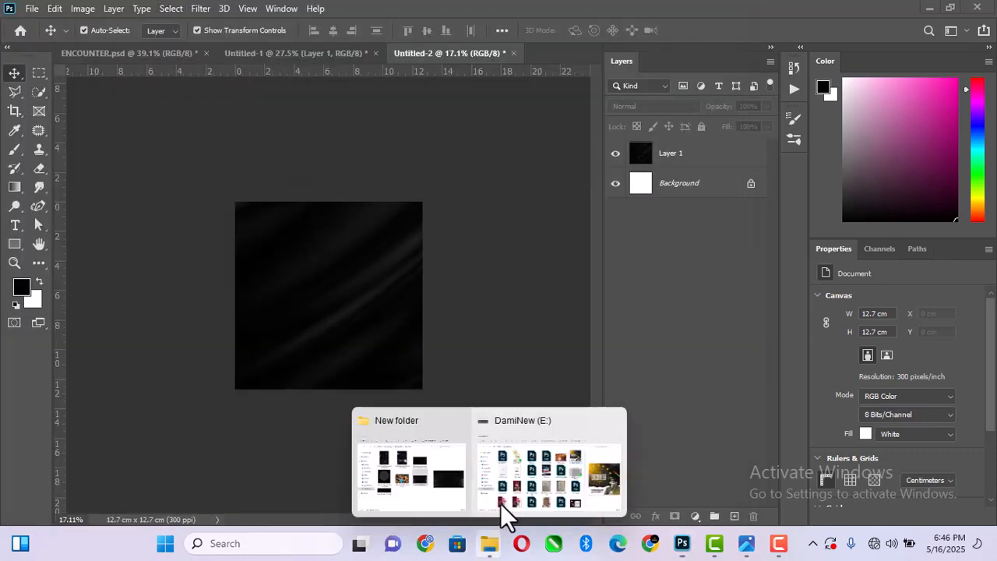
left_click(452, 485)
left_click_drag(263, 9, 285, 160)
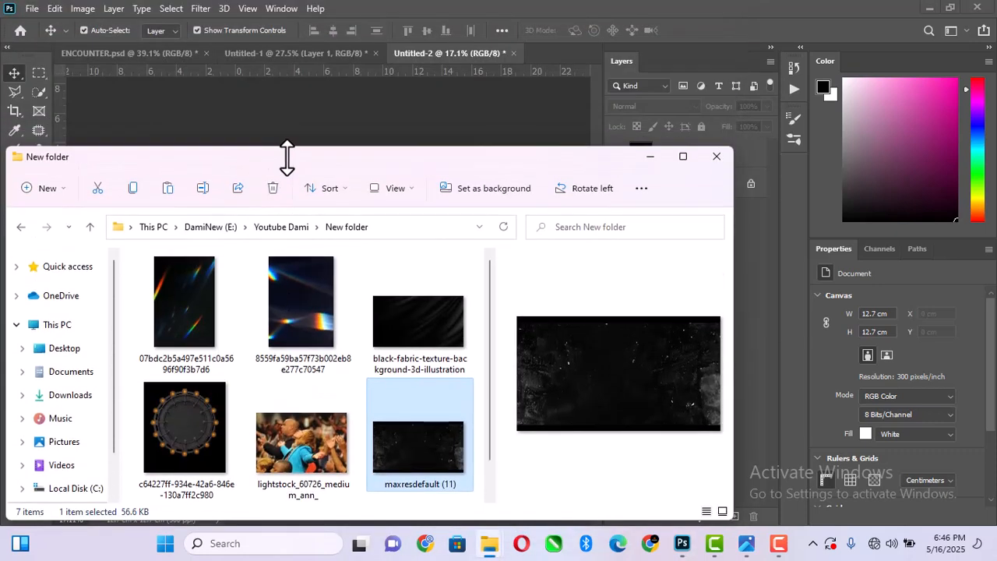
left_click_drag(420, 451, 361, 141)
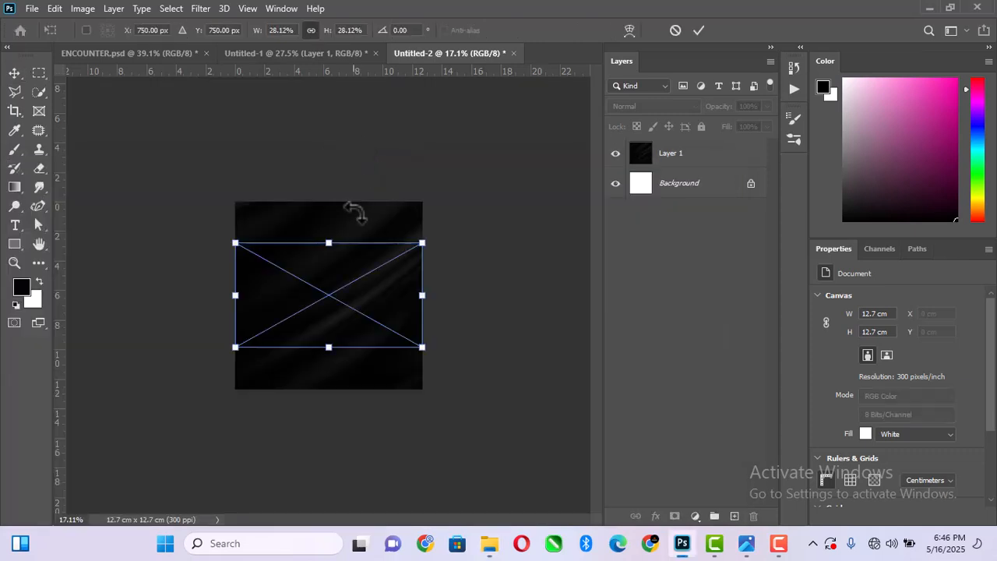
Enlarge and shift the placed maxresdefault (11) image, then commit the placement
left_click_drag(431, 296, 537, 251)
left_click_drag(329, 307, 368, 301)
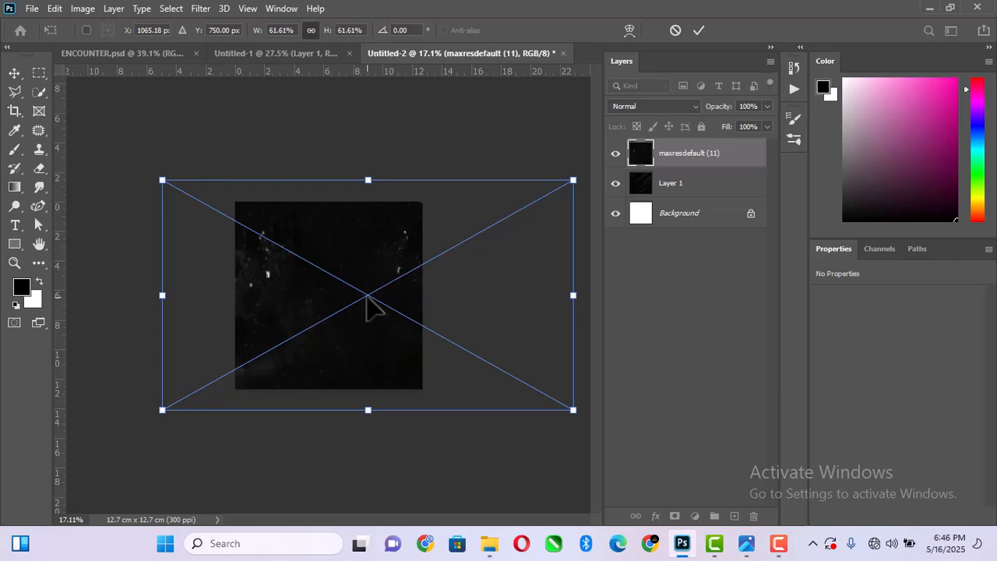
key("Return")
Set the maxresdefault (11) layer to Screen blend mode at about 37% opacity
left_click(683, 103)
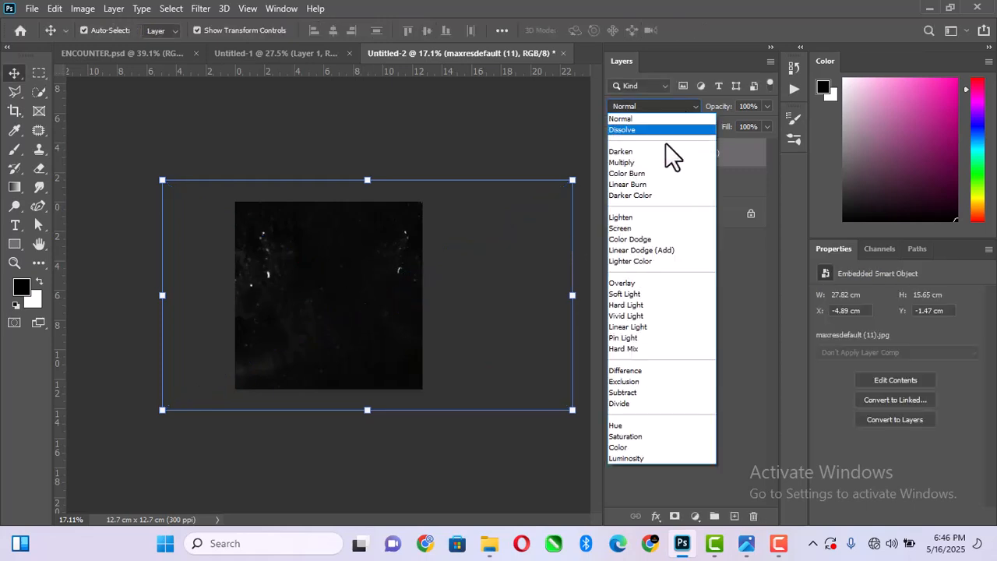
left_click(643, 228)
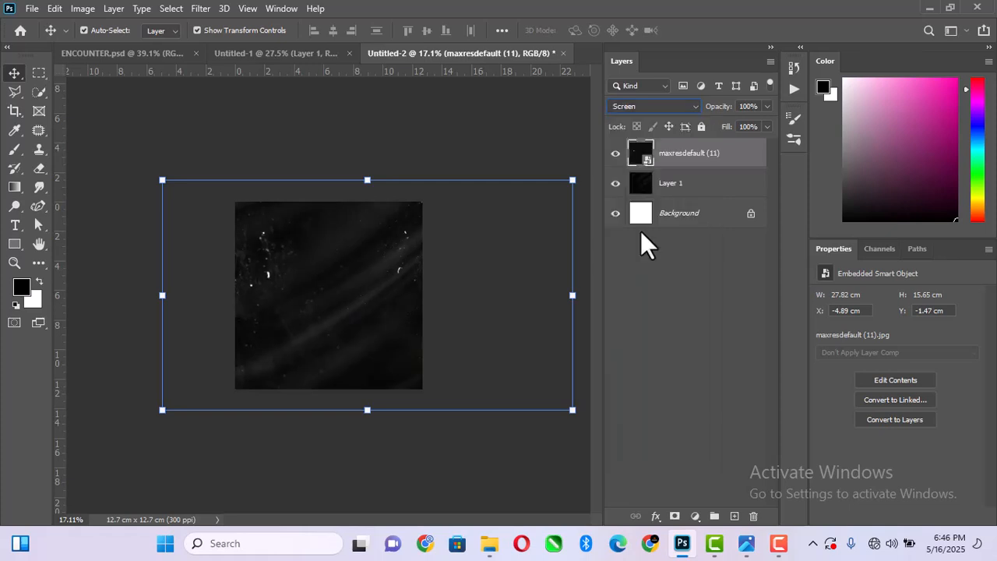
left_click(767, 106)
left_click_drag(743, 130, 731, 143)
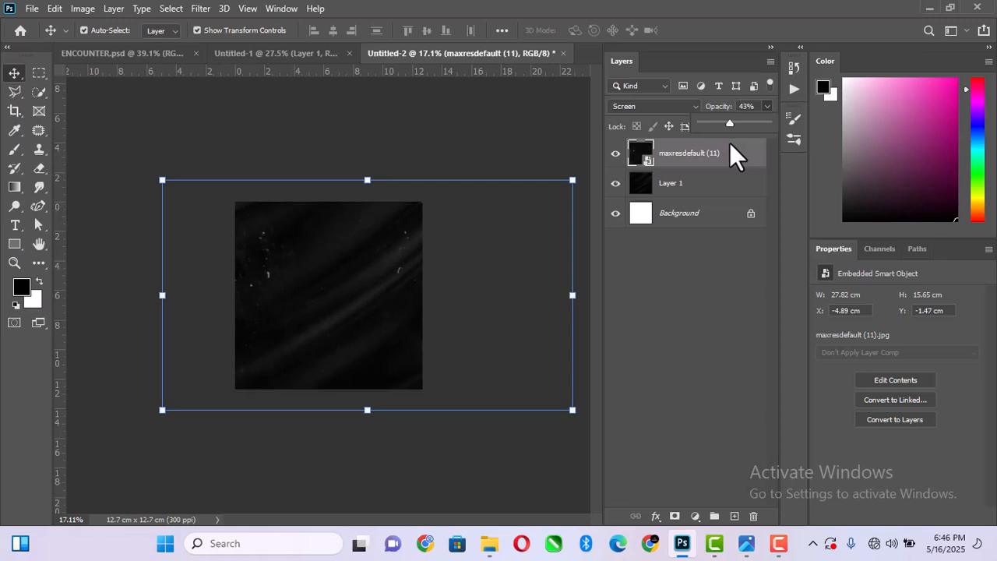
left_click(498, 284)
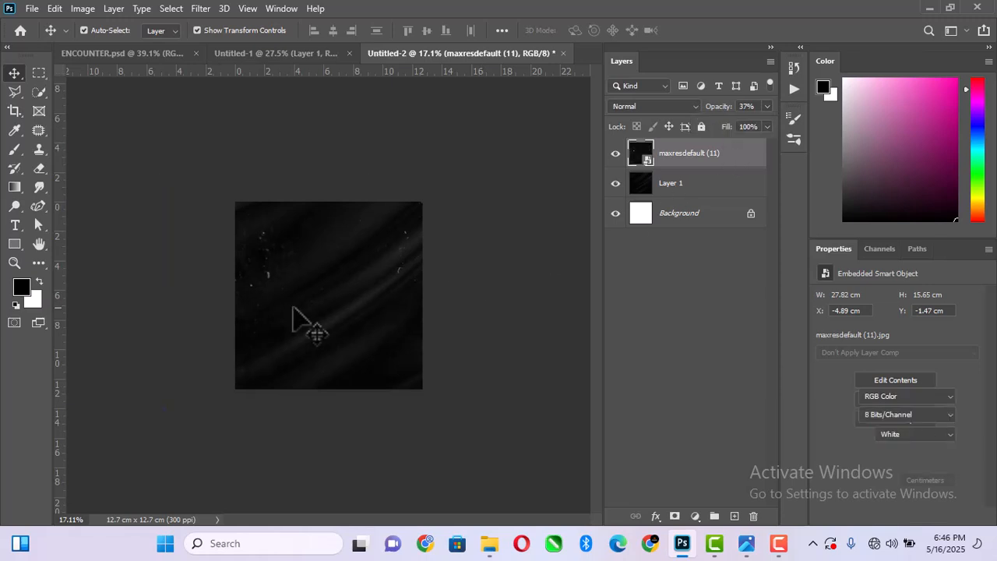
scroll(307, 322, "up", 4)
scroll(330, 271, "down", 3)
scroll(276, 311, "up", 3)
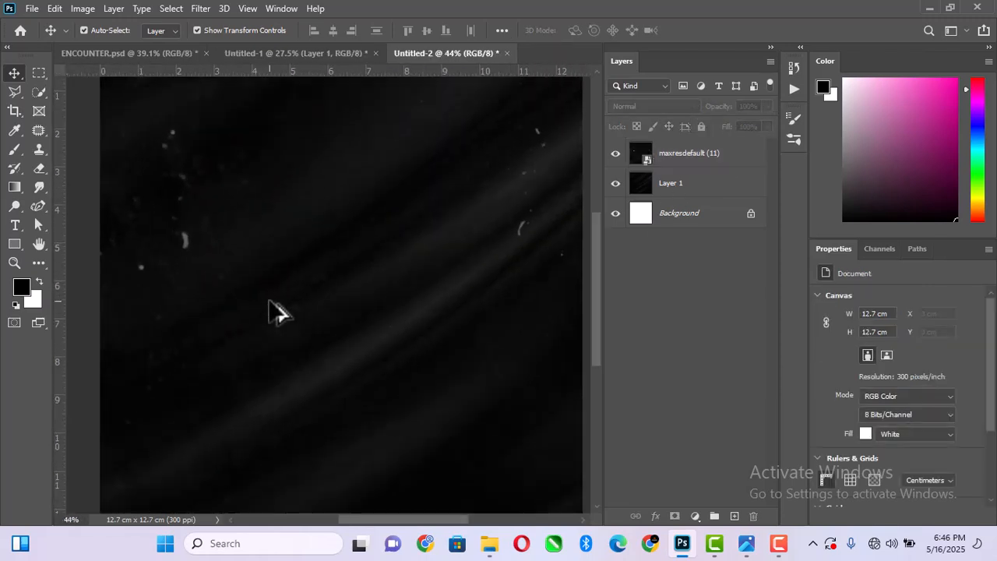
scroll(273, 312, "down", 3)
left_click(701, 195)
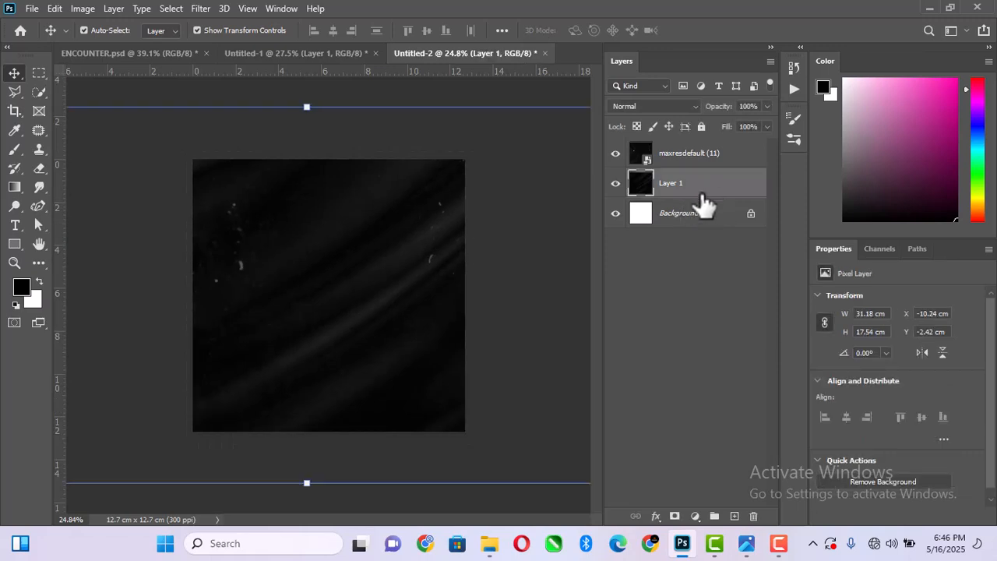
Apply Add Noise to Layer 1 at 8.69%, Uniform, Monochromatic
left_click(204, 9)
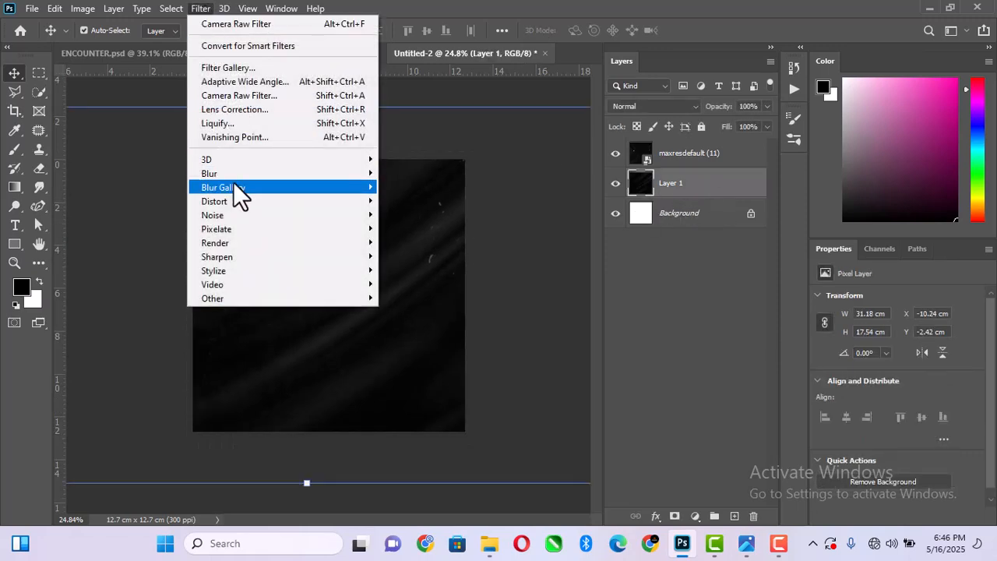
mouse_move(237, 211)
left_click(422, 216)
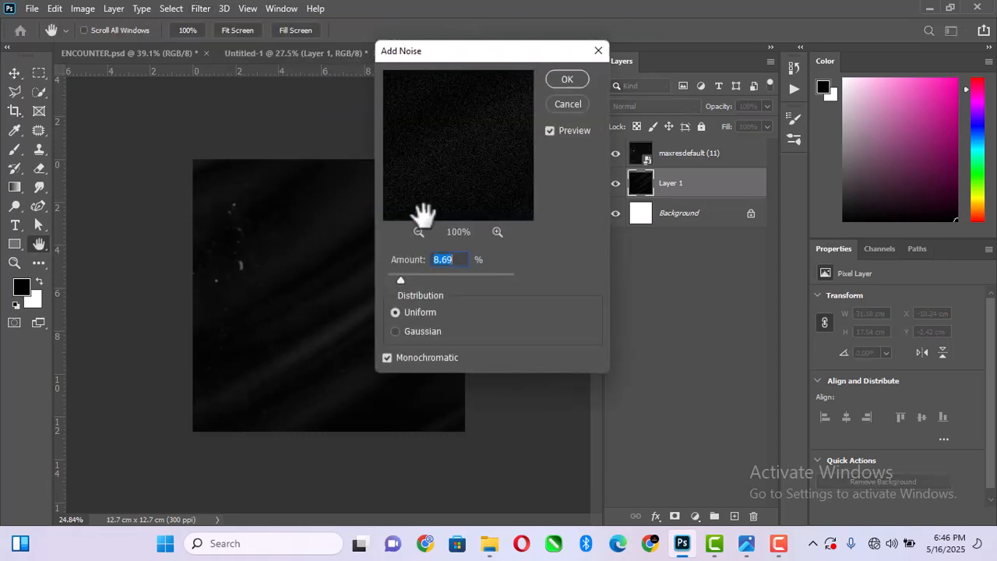
left_click(569, 79)
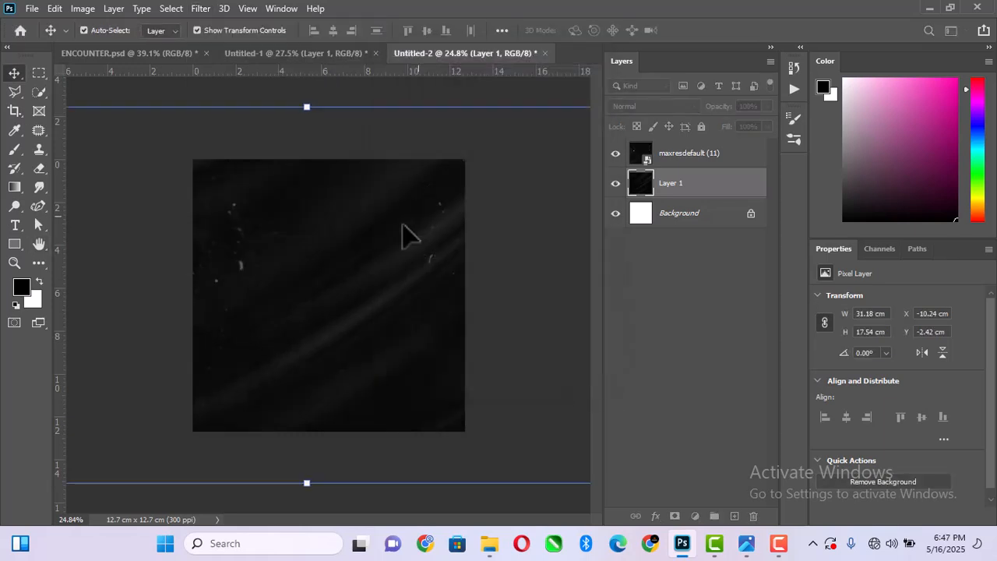
scroll(331, 319, "up", 5)
scroll(329, 307, "down", 5)
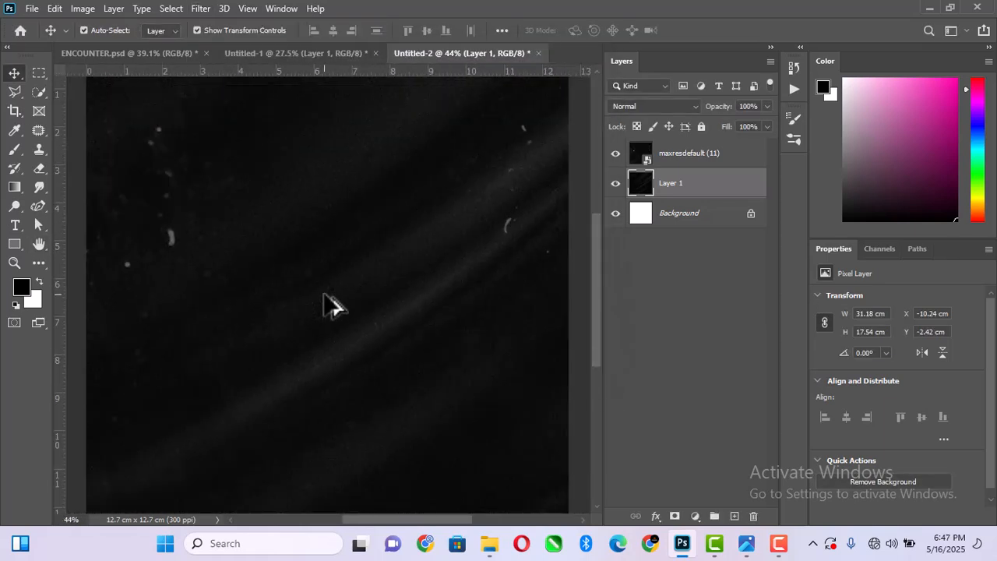
scroll(324, 322, "up", 1)
scroll(148, 334, "up", 1)
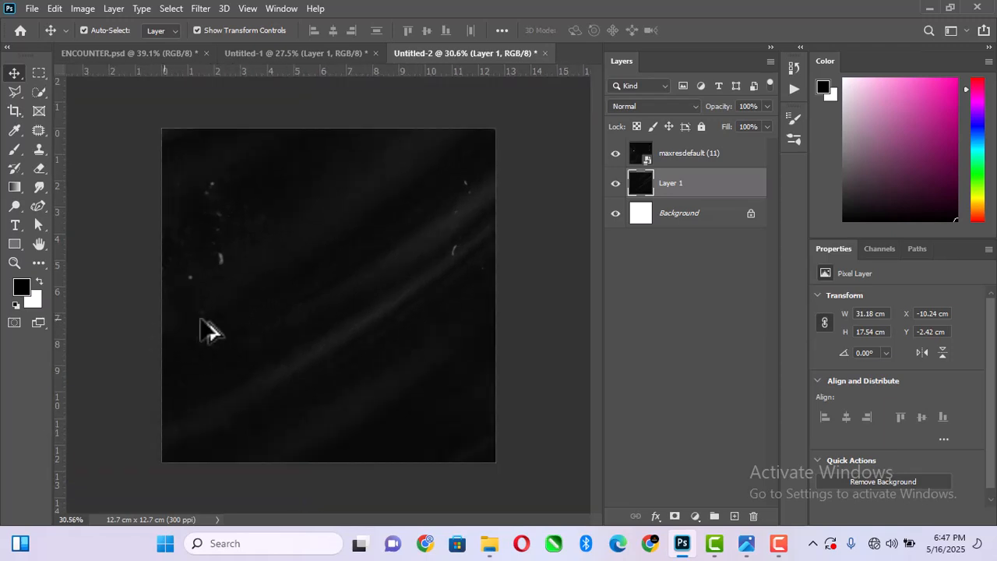
left_click(561, 214)
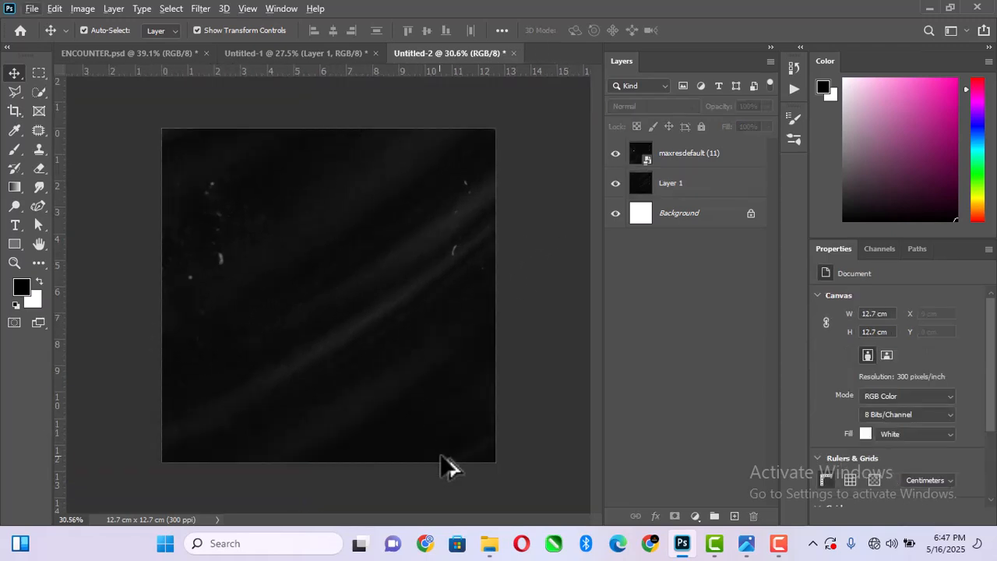
Place the orange-lit ring PNG, scale it to 11.20% and move it toward the left
mouse_move(490, 543)
left_click(397, 489)
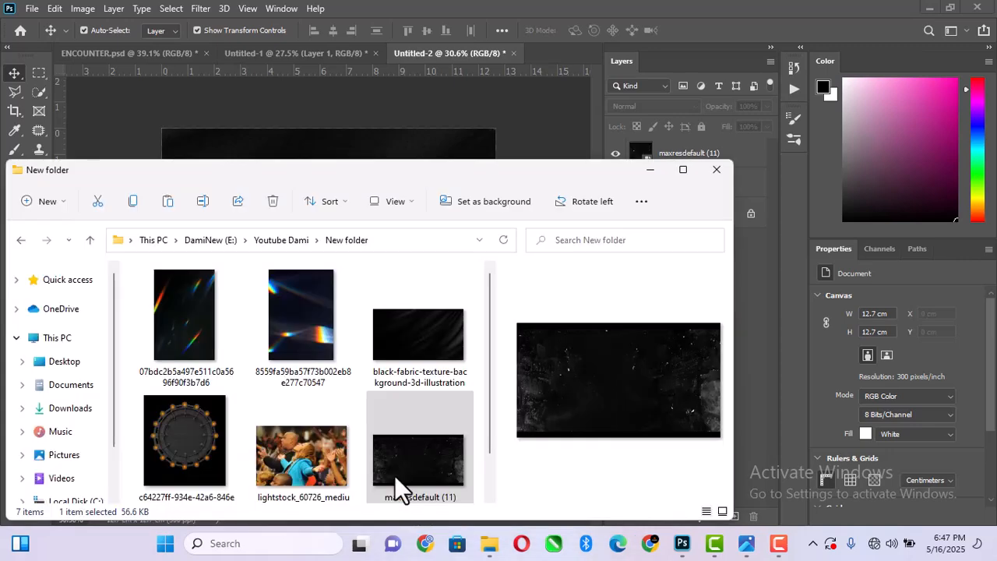
left_click(164, 417)
scroll(203, 432, "down", 1)
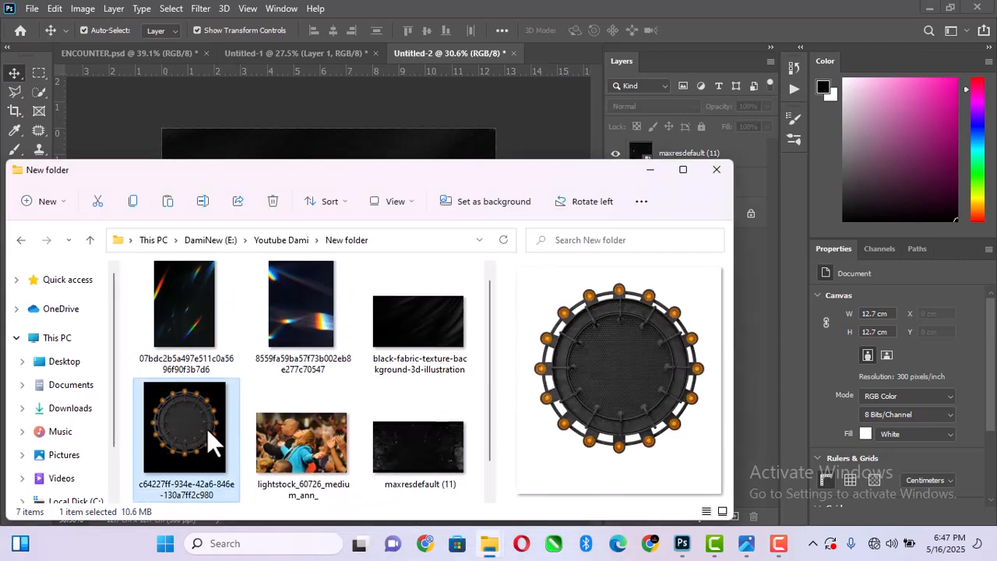
left_click_drag(320, 211, 347, 146)
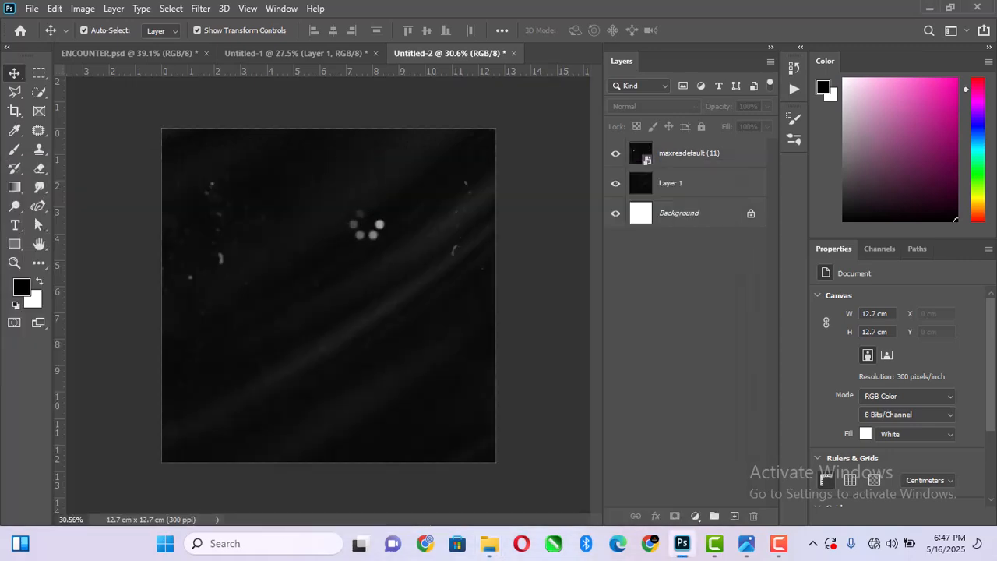
left_click_drag(387, 294, 310, 268)
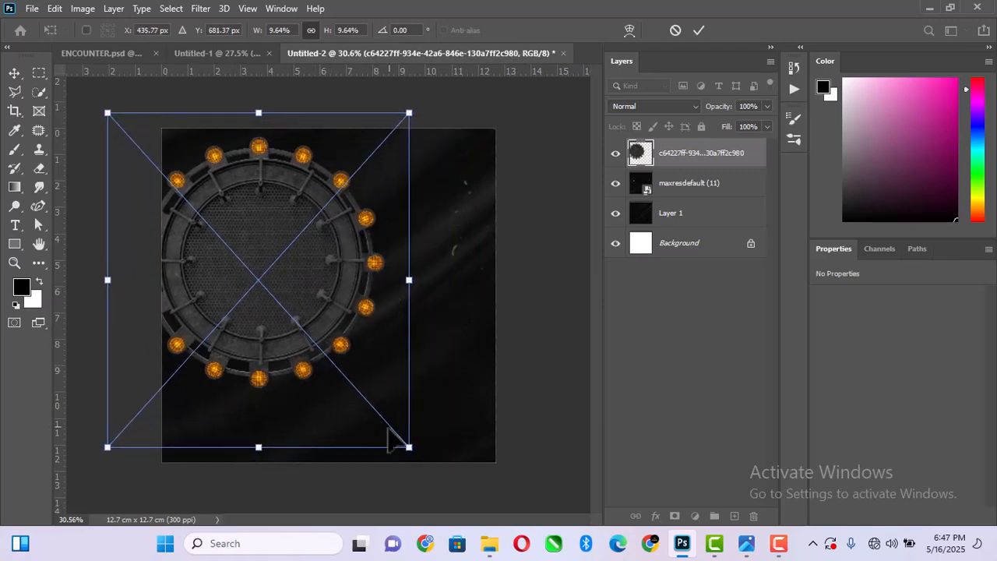
left_click_drag(407, 442, 456, 493)
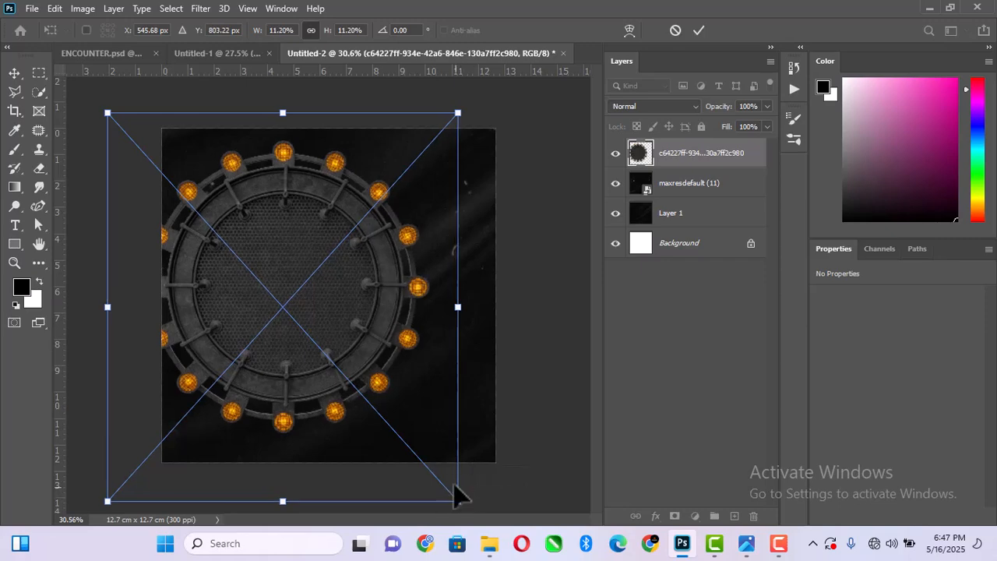
left_click_drag(347, 348, 331, 348)
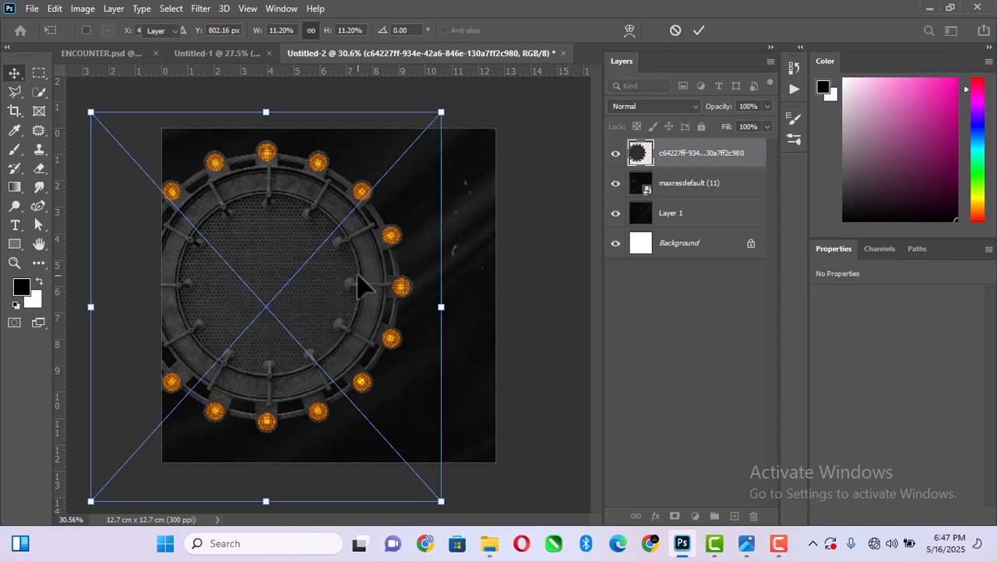
key("Return")
Open the Camera Raw Filter on the ring layer with the whole ring fitted in the preview
left_click(514, 239)
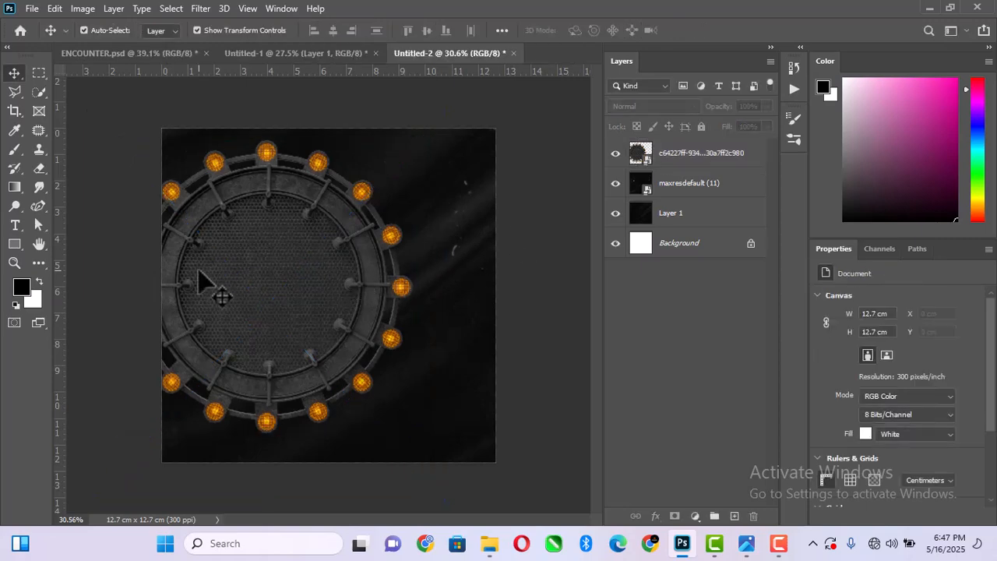
left_click(316, 238)
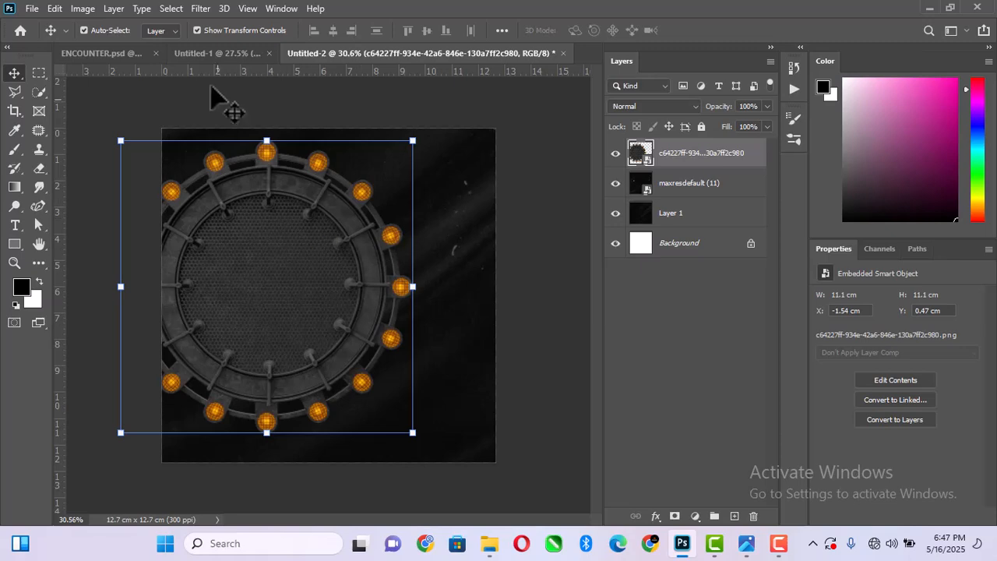
left_click(200, 8)
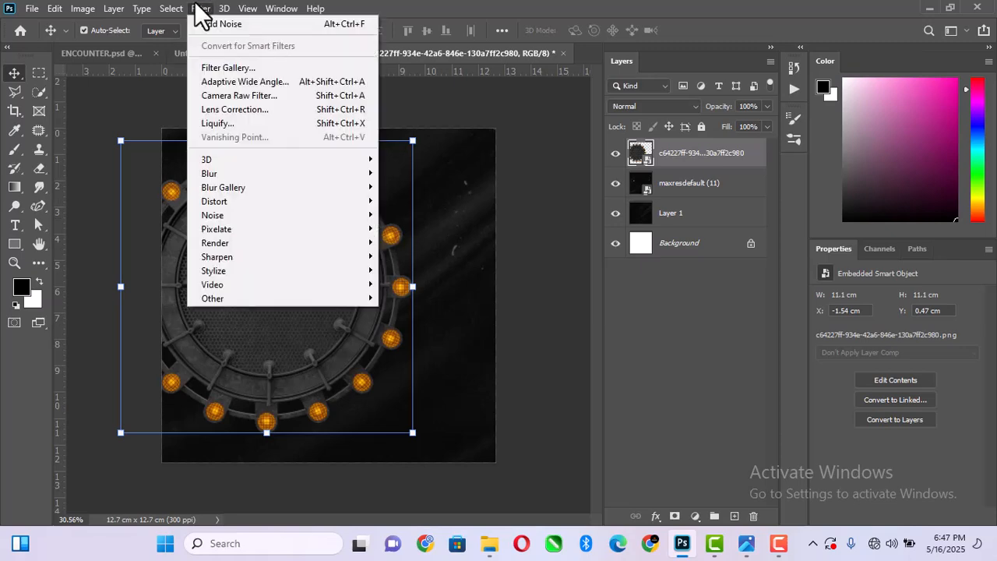
left_click(265, 105)
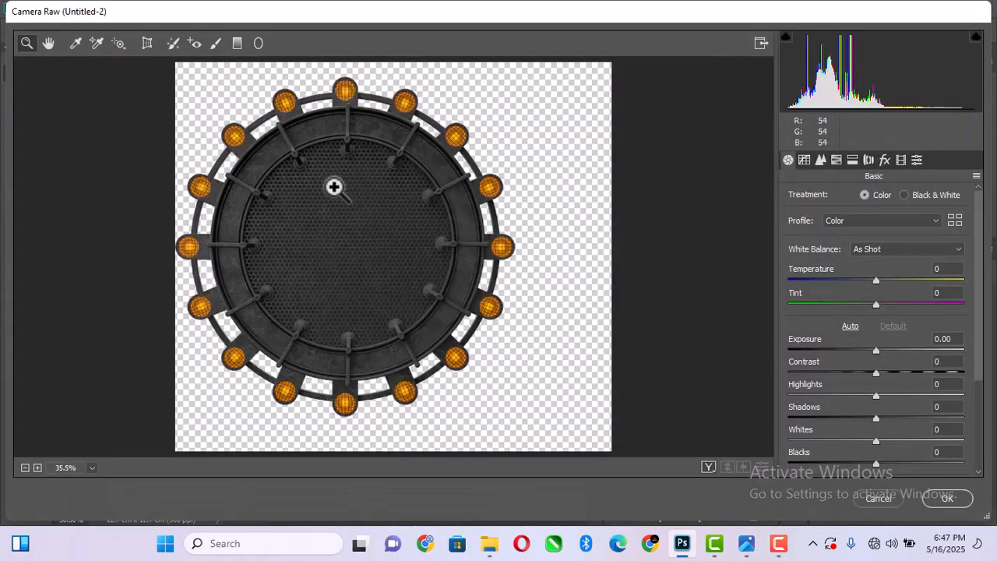
mouse_move(334, 186)
left_mouse_down()
mouse_move(389, 267)
mouse_move(353, 205)
mouse_move(325, 179)
left_mouse_up()
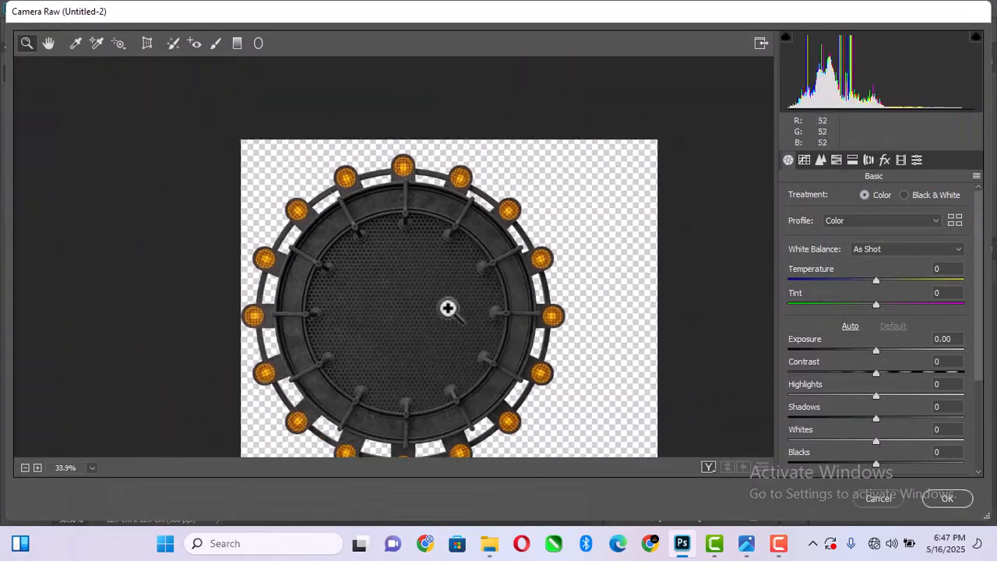
right_click(450, 309)
left_click(513, 408)
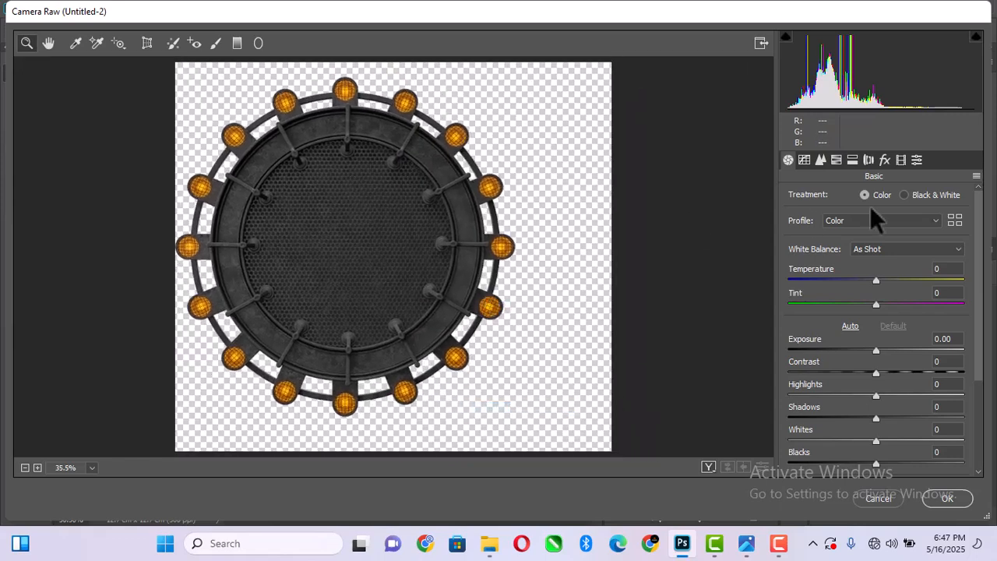
scroll(865, 361, "down", 5)
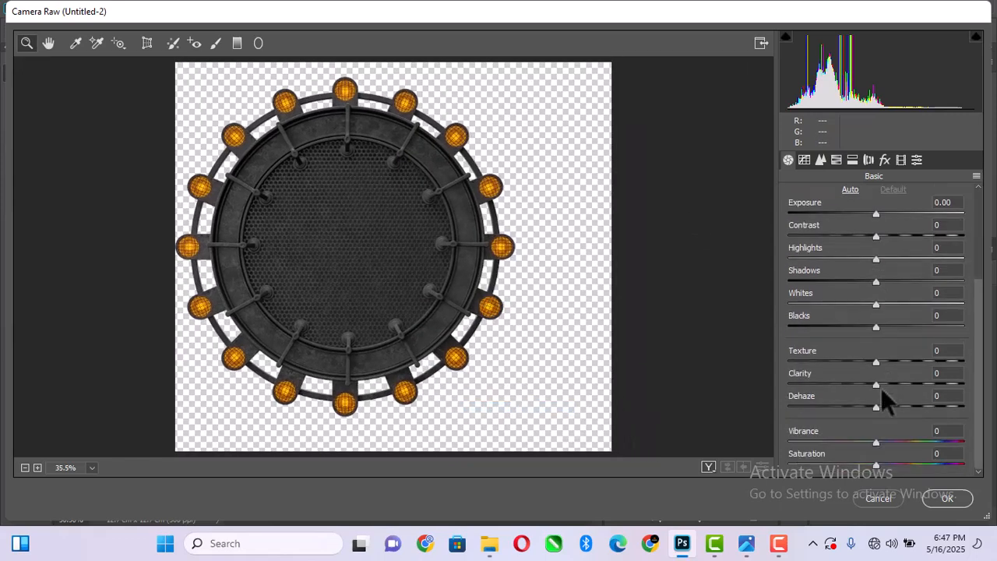
Set Clarity +75, Texture +63, Blacks -42 and Contrast +19, and apply
left_click_drag(875, 383, 911, 397)
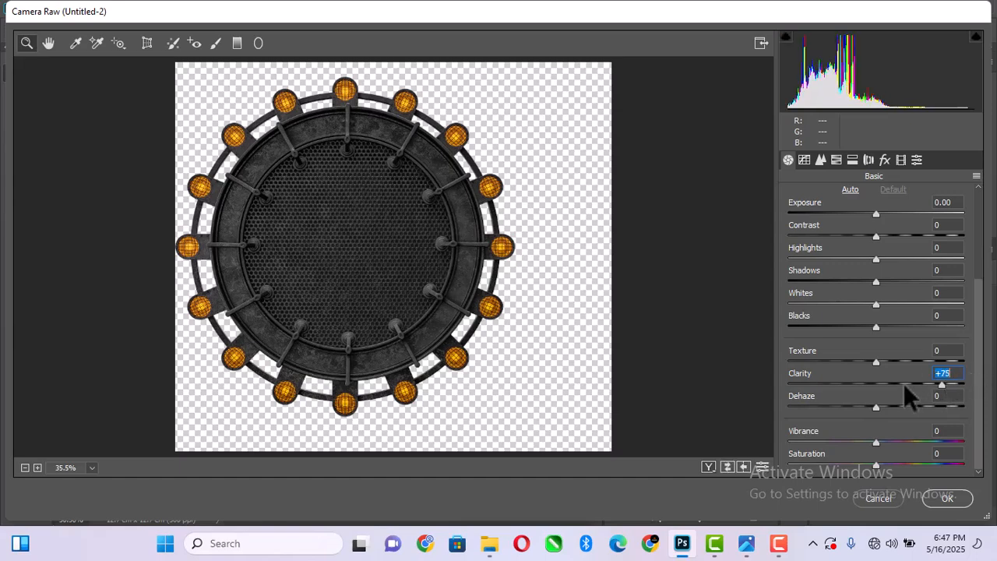
left_click_drag(875, 361, 932, 360)
left_click_drag(874, 327, 836, 345)
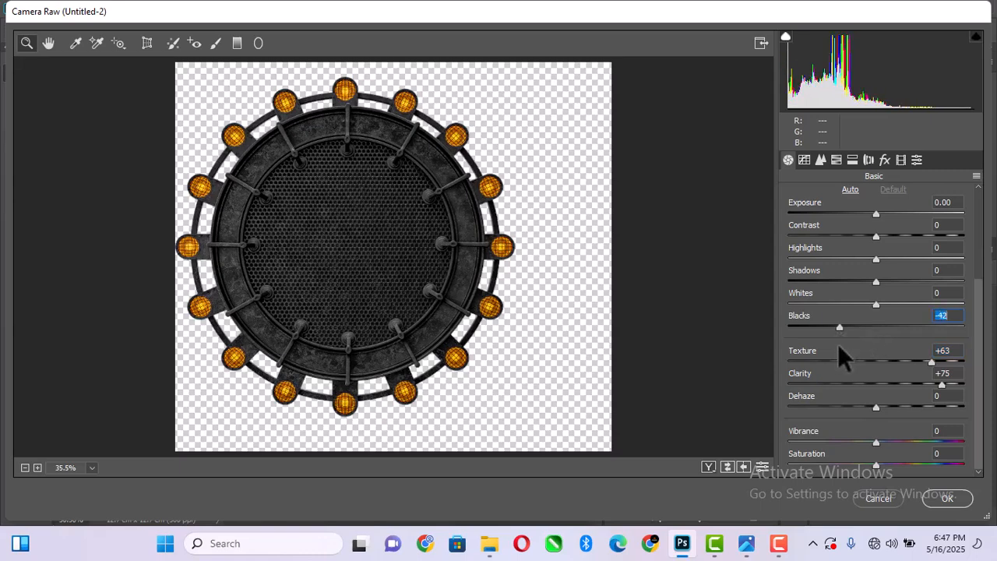
left_click_drag(872, 234, 895, 233)
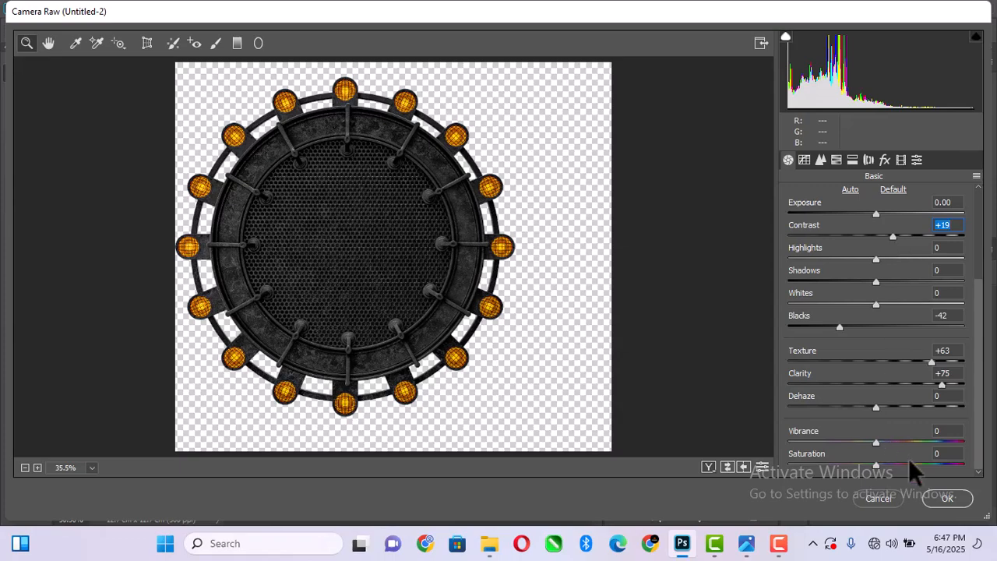
left_click(946, 497)
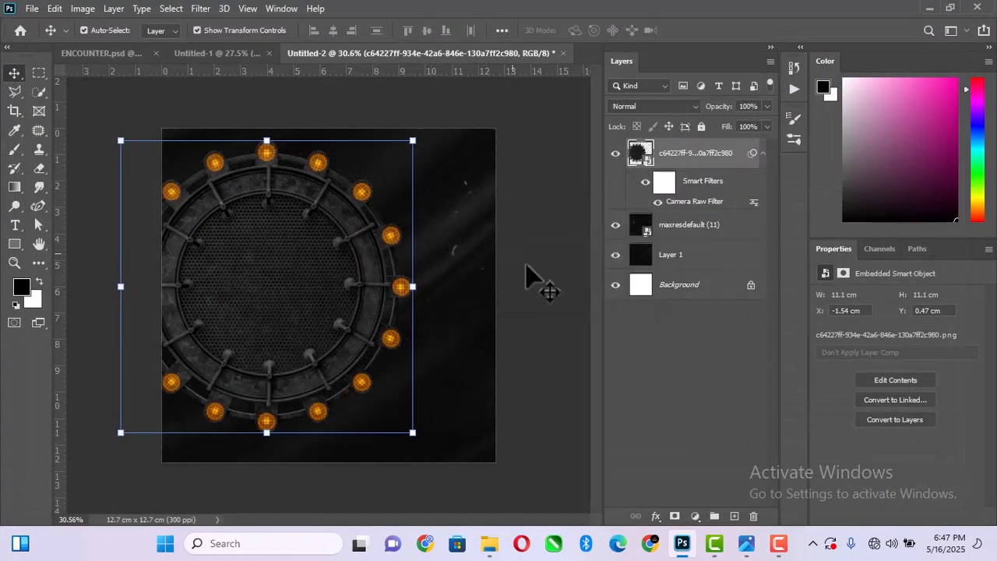
left_click(645, 187)
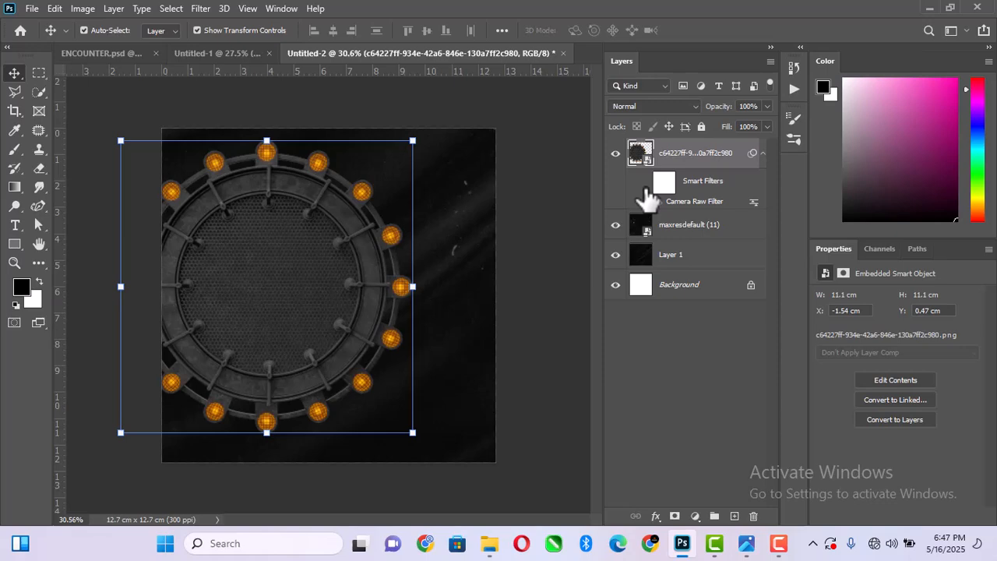
left_click(646, 190)
left_click(646, 190)
left_click(646, 186)
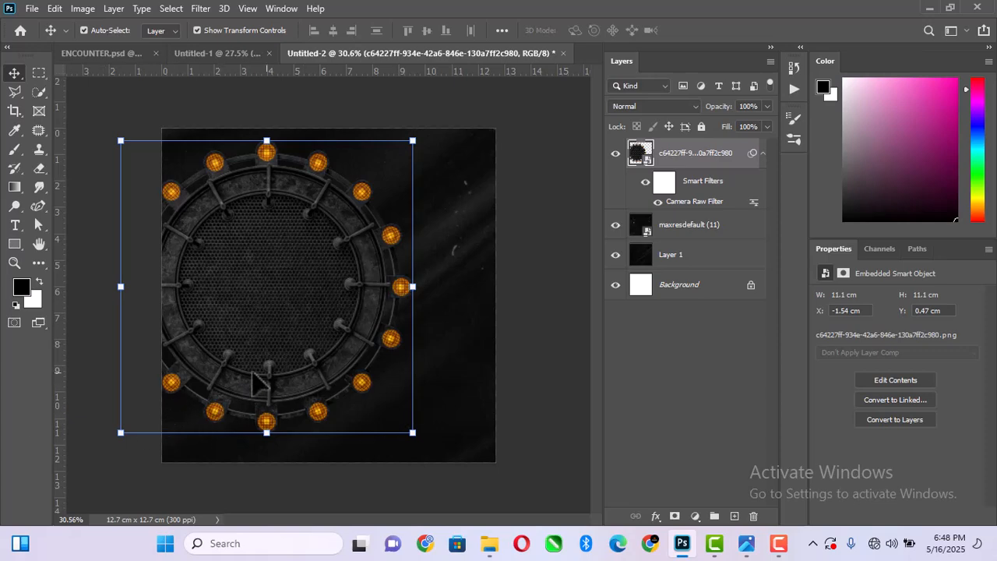
scroll(249, 296, "up", 2)
scroll(466, 222, "up", 1)
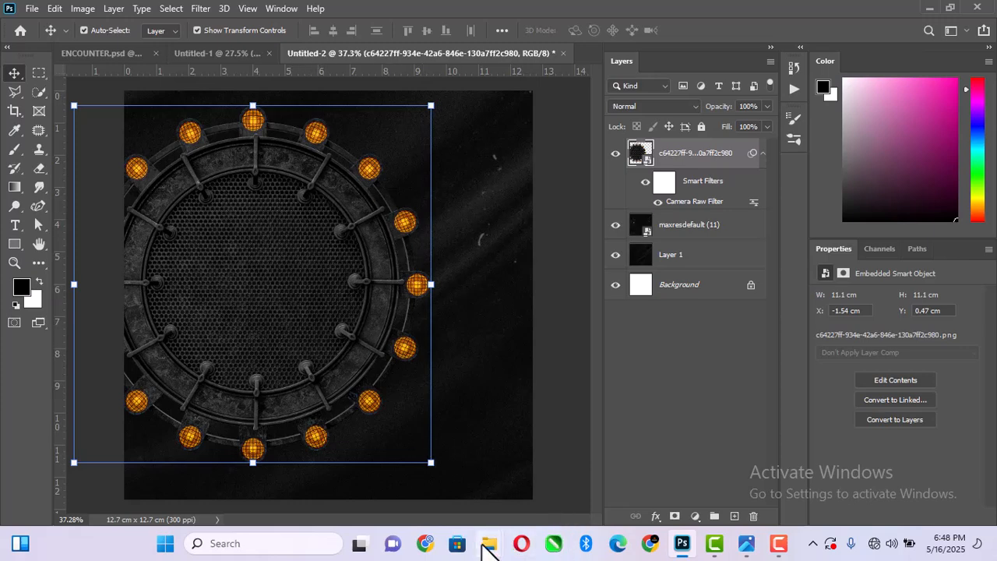
Place pngwing.com (3) - Copy across the flyer's bottom, sized 21.07 × 5.5 cm
mouse_move(487, 543)
left_click(412, 446)
scroll(293, 402, "down", 1)
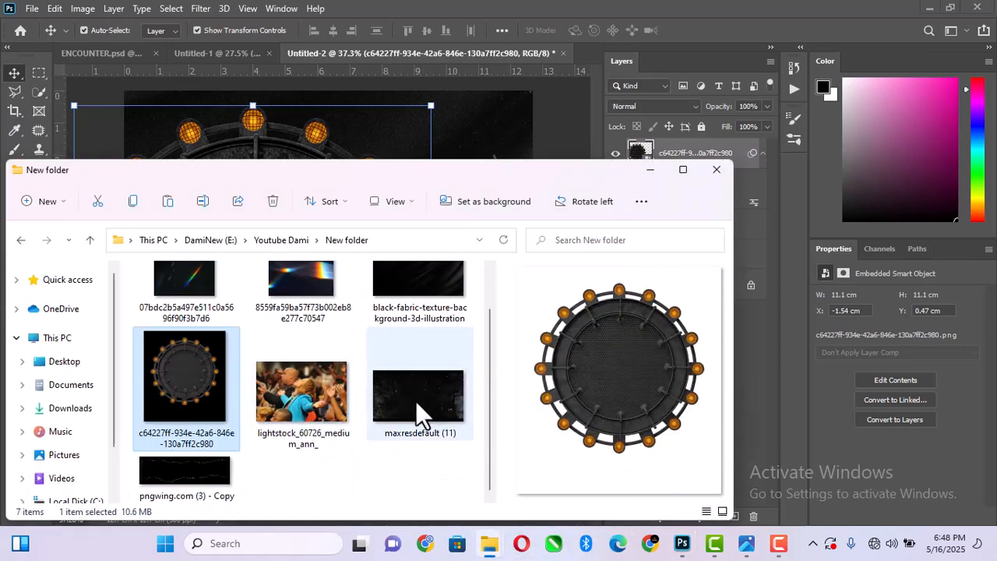
left_click(210, 483)
left_click_drag(230, 487, 361, 120)
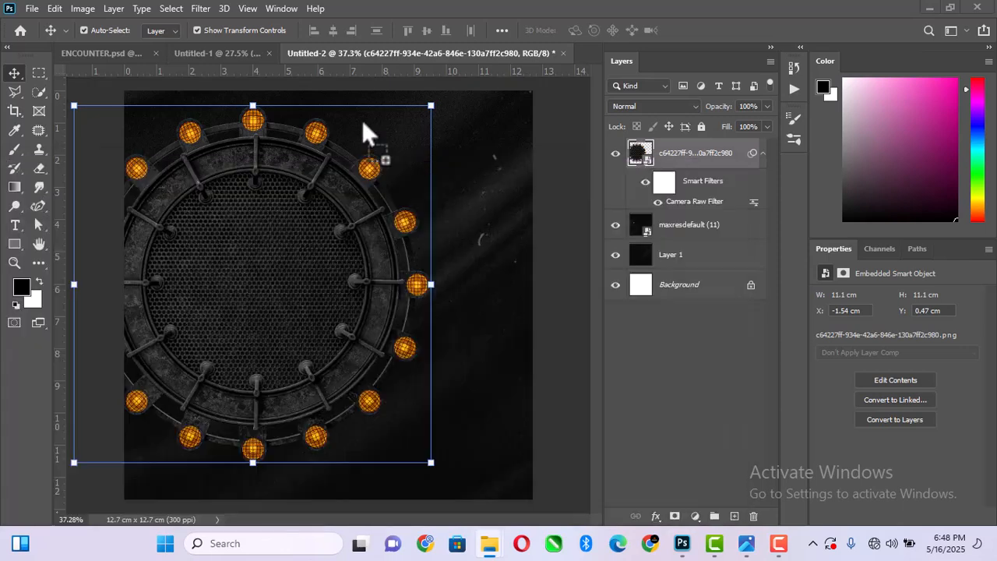
scroll(373, 257, "down", 1)
left_click_drag(389, 289, 382, 398)
left_click_drag(489, 404, 583, 387)
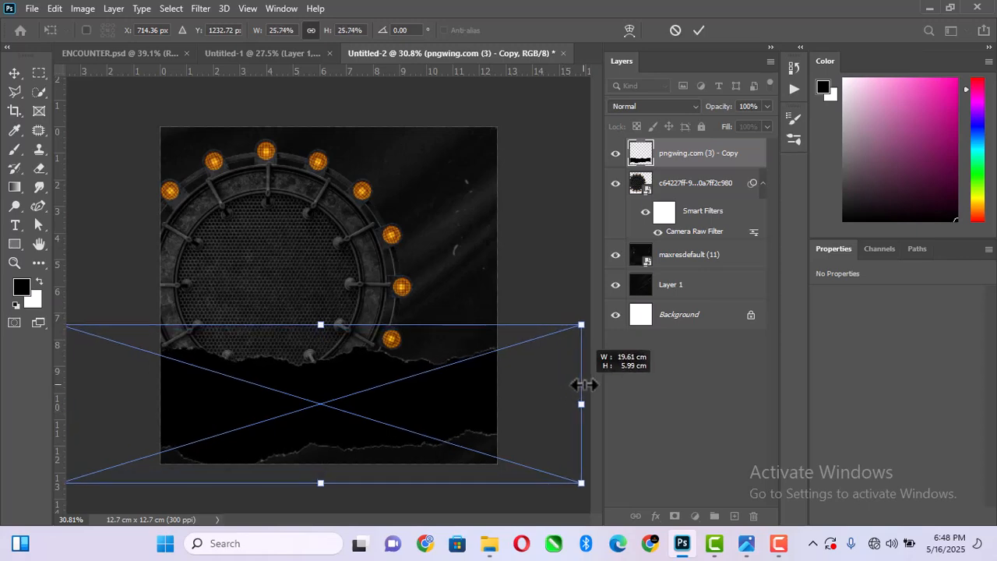
left_click_drag(457, 418, 461, 465)
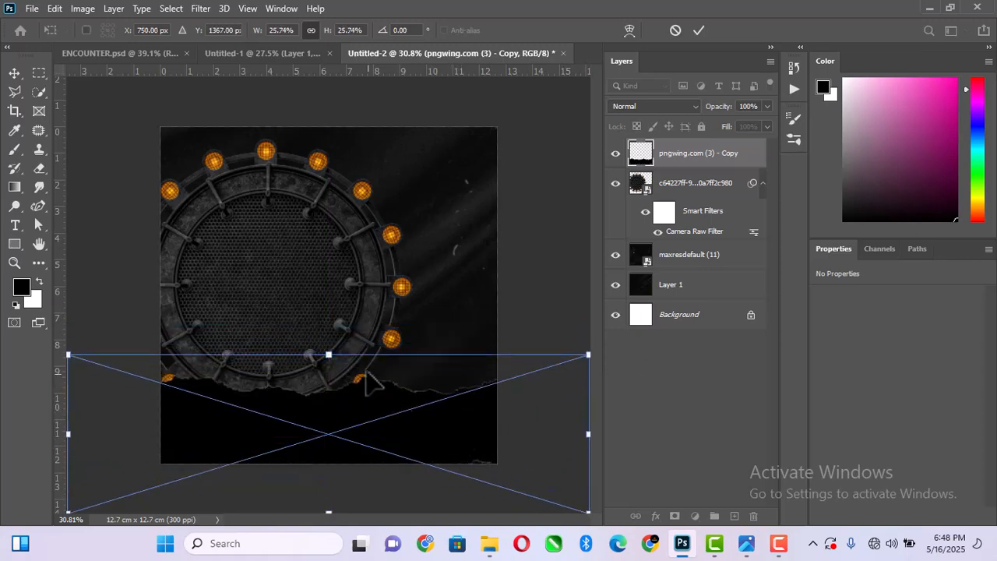
mouse_move(333, 352)
left_mouse_down()
mouse_move(330, 338)
mouse_move(340, 335)
left_mouse_up()
left_click_drag(372, 382, 387, 407)
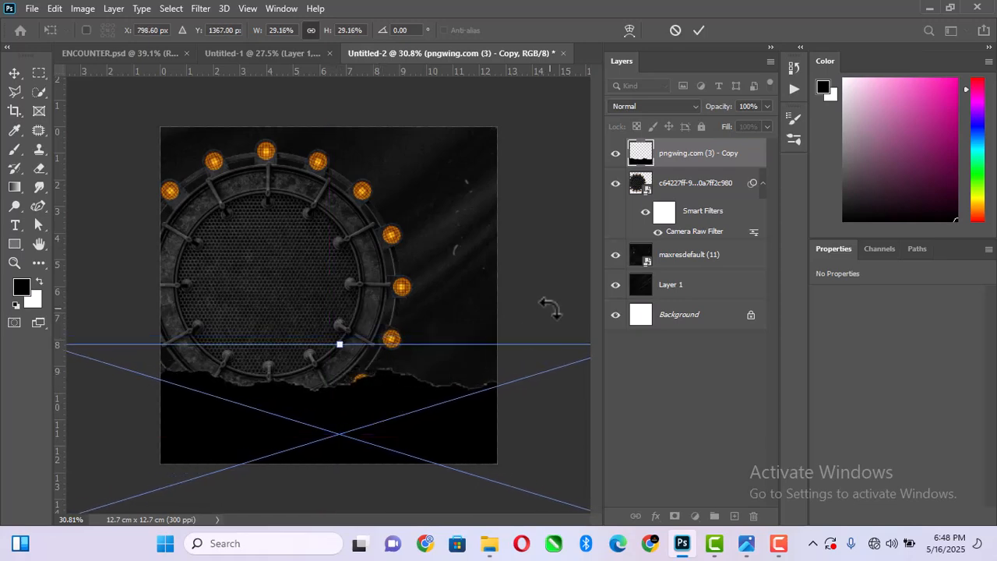
key("Return")
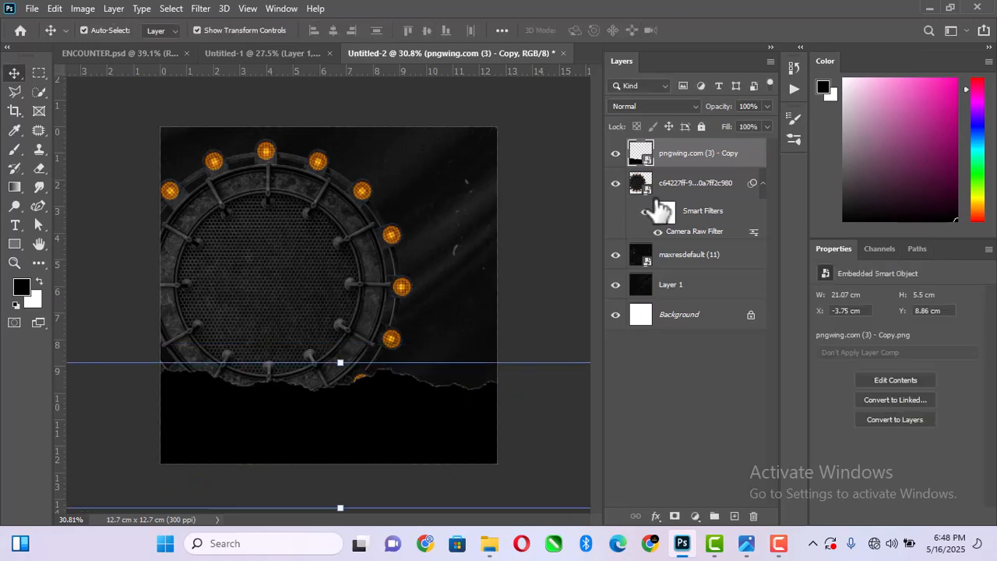
Add a white Color Overlay to the torn strip layer
right_click(701, 156)
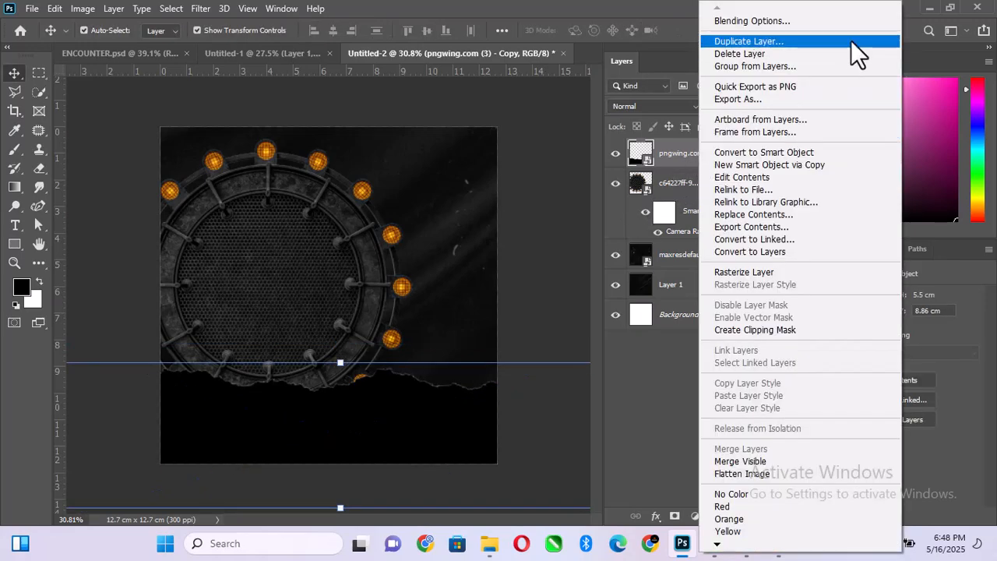
left_click(866, 21)
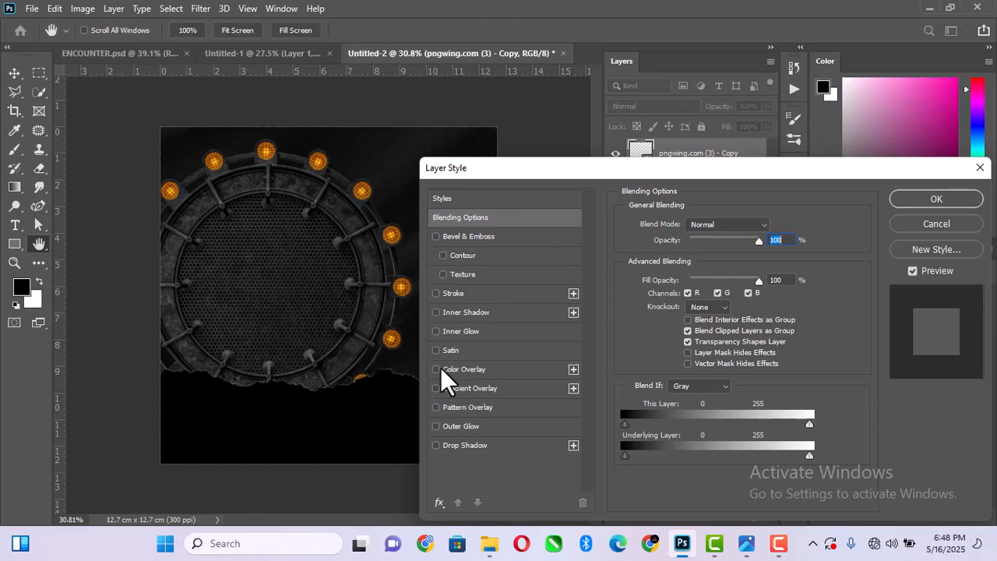
left_click(440, 370)
left_click(487, 372)
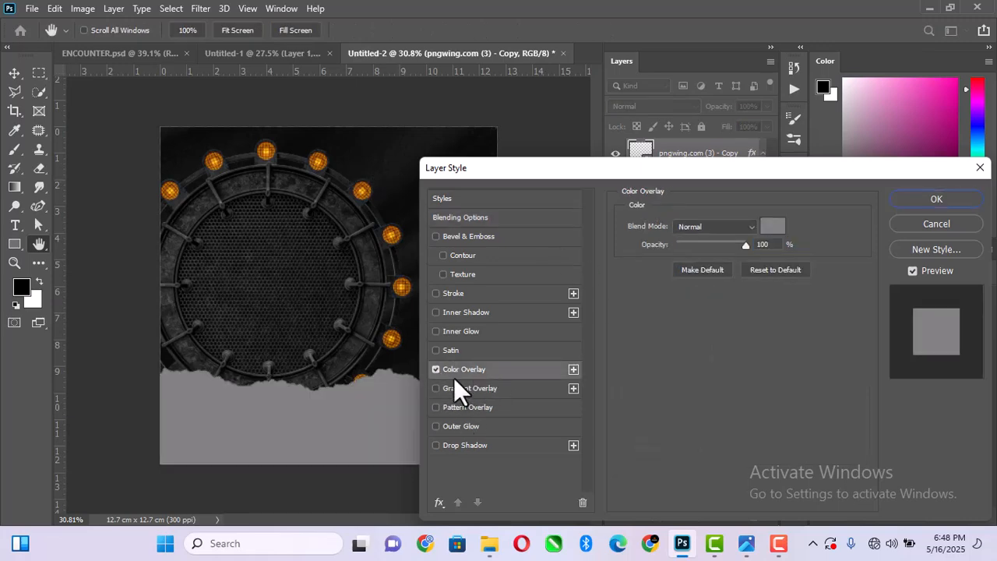
left_click(768, 230)
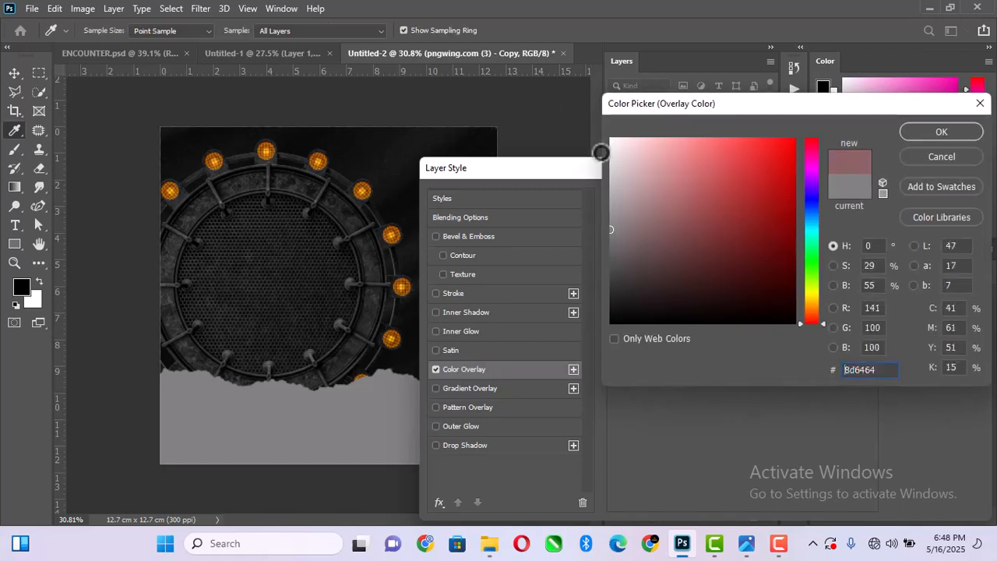
left_click(598, 149)
left_click(915, 137)
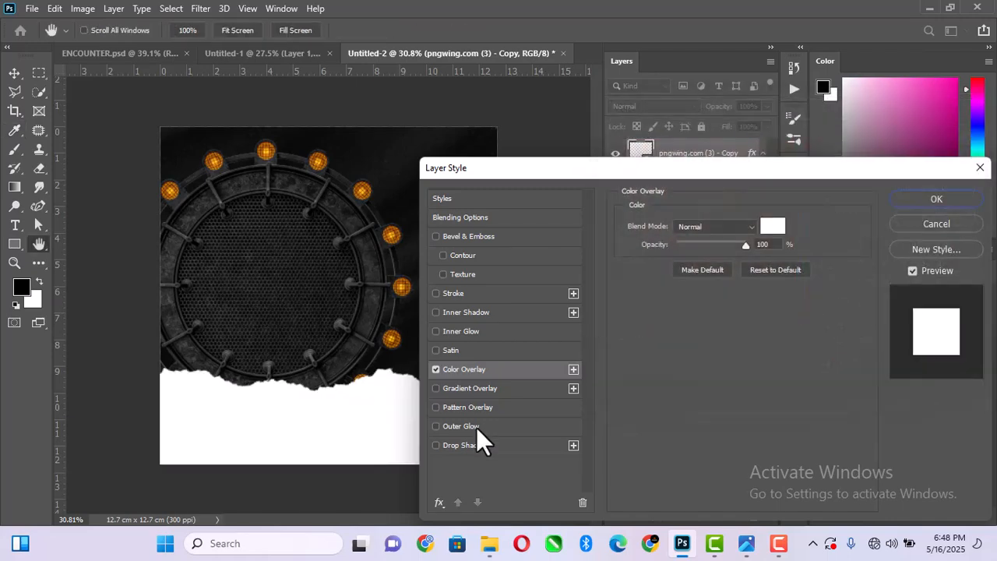
Give the strip a dark drop shadow: 75% opacity, 85 px distance, 81 px size
left_click(476, 448)
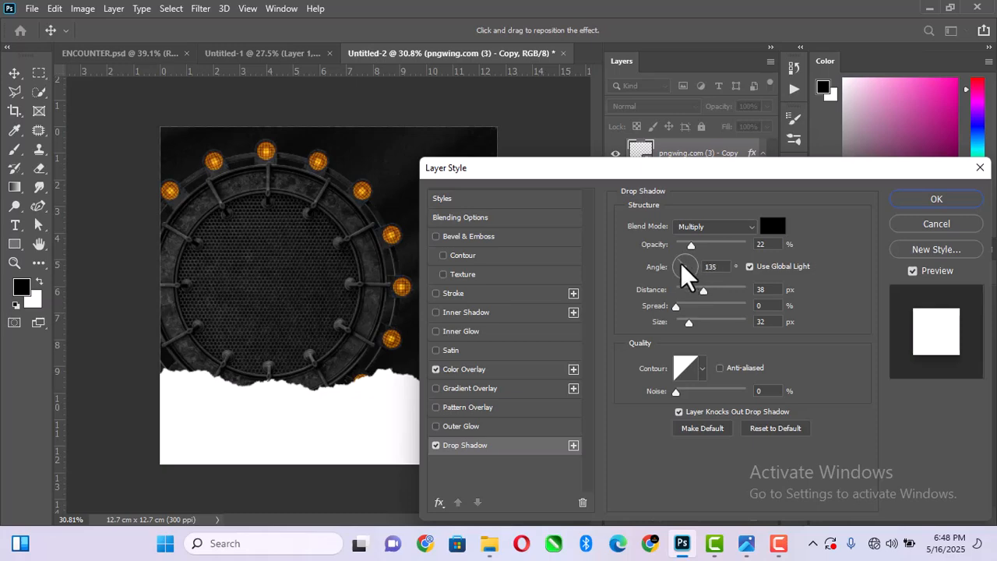
double_click(723, 267)
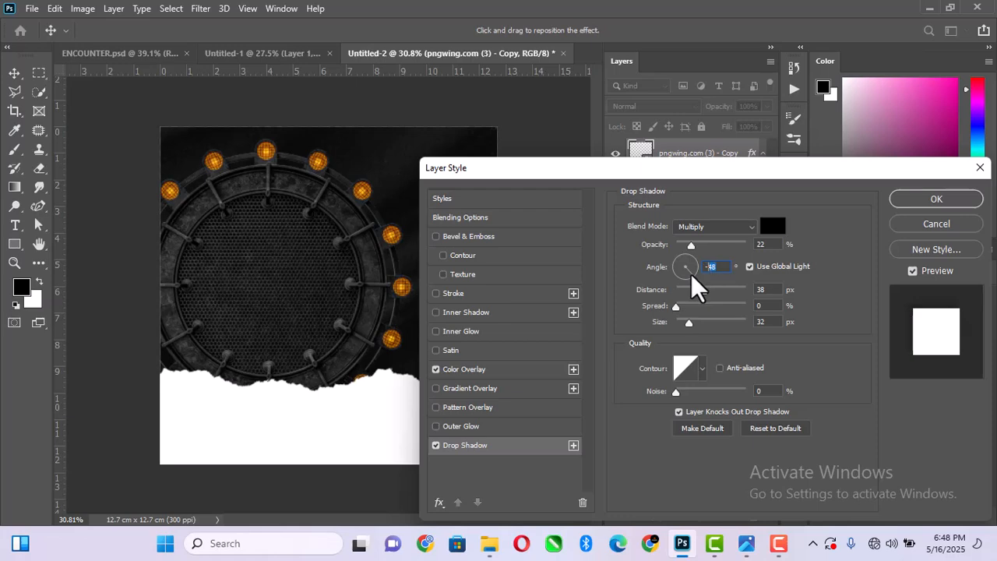
type("-1")
left_click_drag(686, 243, 737, 253)
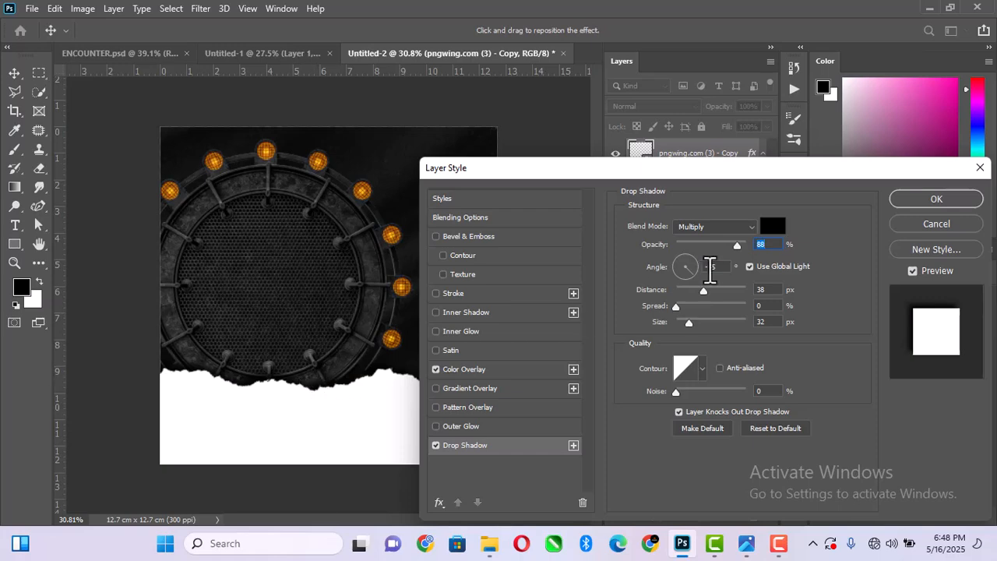
left_click_drag(699, 290, 727, 287)
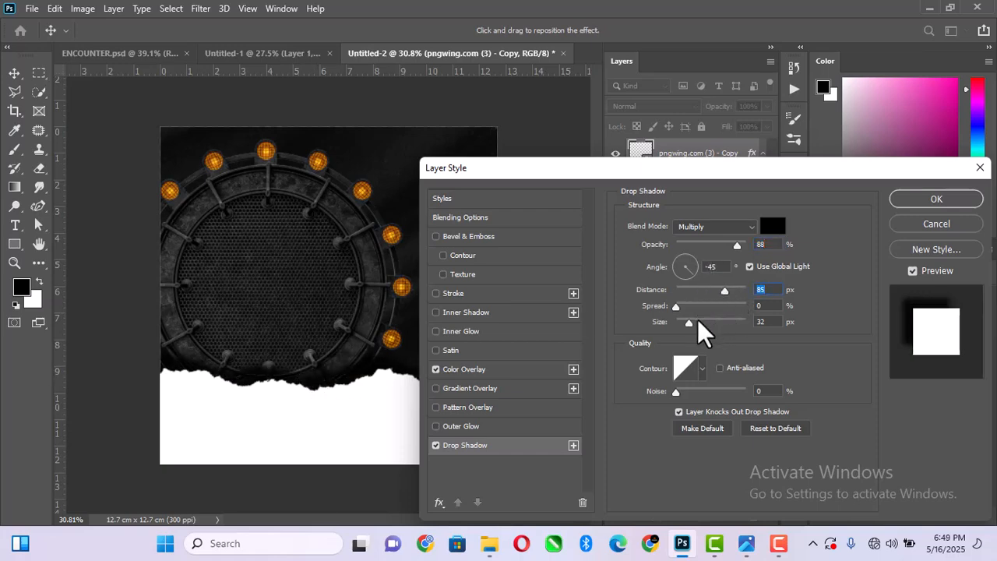
left_click_drag(690, 326, 701, 324)
left_click(915, 194)
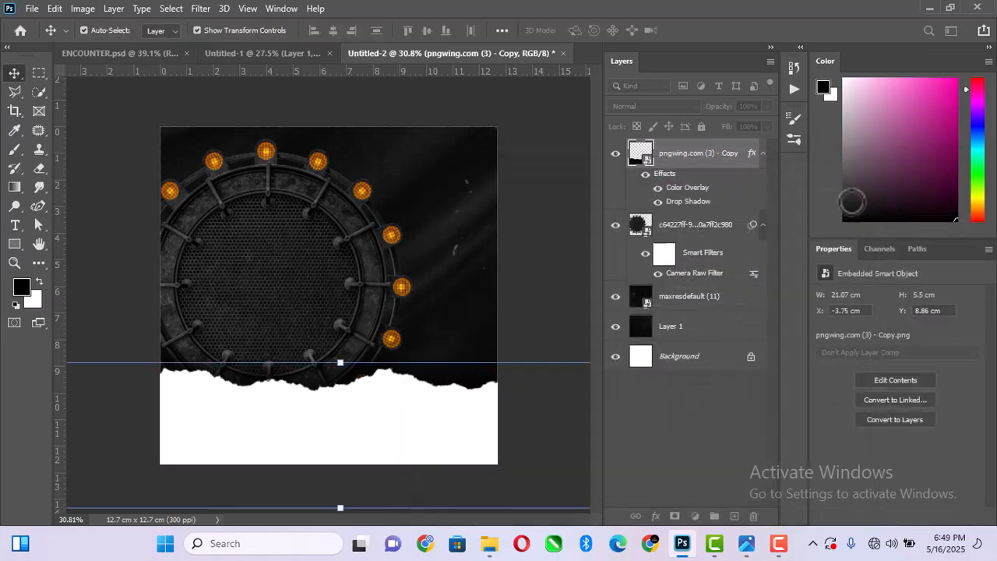
left_click(655, 185)
left_click(656, 185)
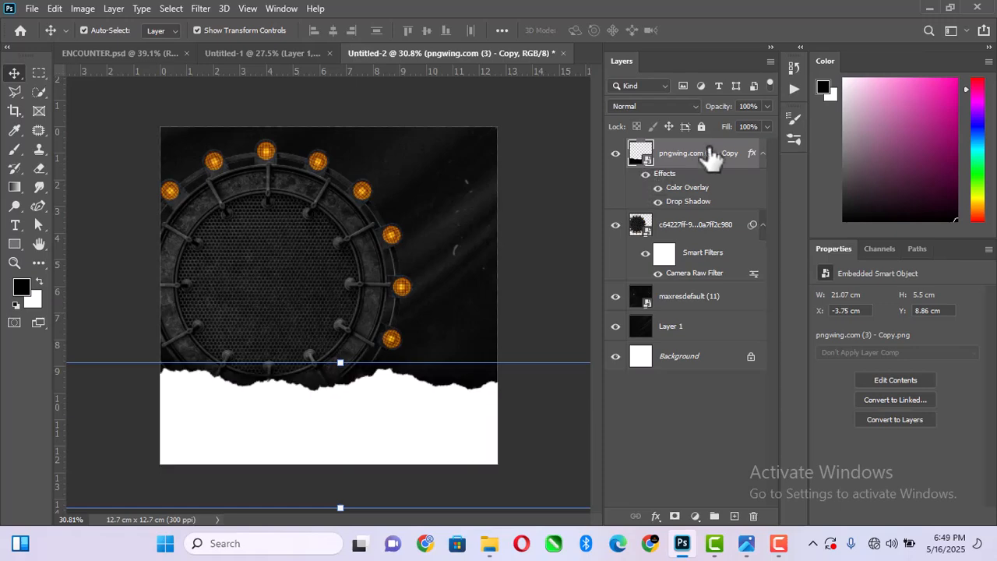
left_click(763, 153)
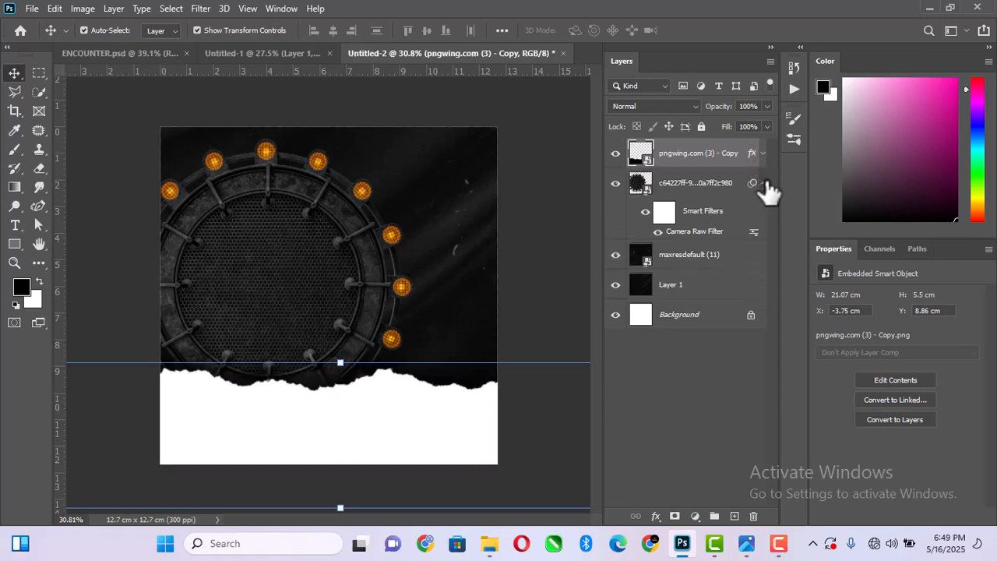
Move the gear ring slightly down and resize it so it sits just above the torn strip
left_click(763, 183)
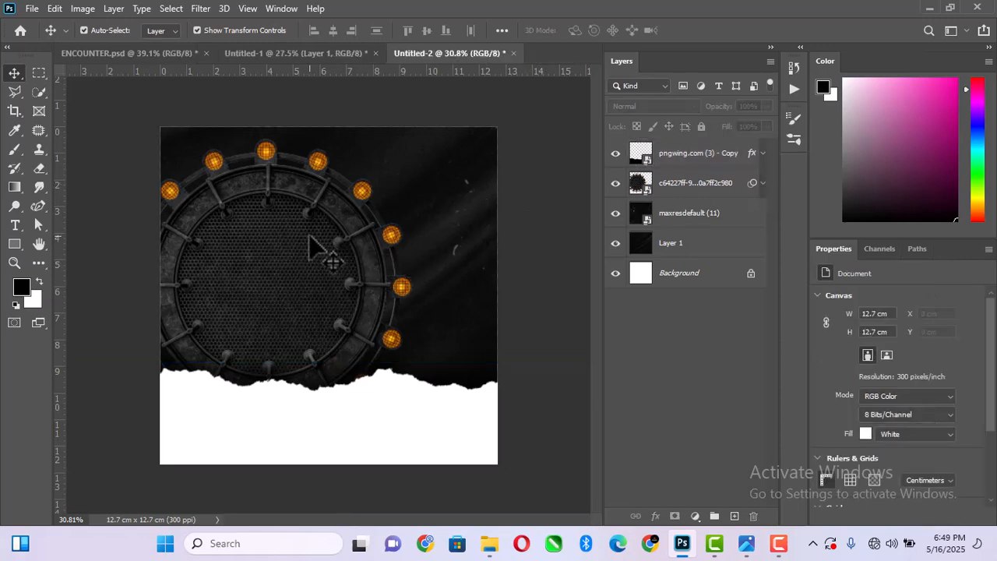
mouse_move(296, 245)
left_mouse_down()
mouse_move(296, 254)
mouse_move(303, 239)
left_mouse_up()
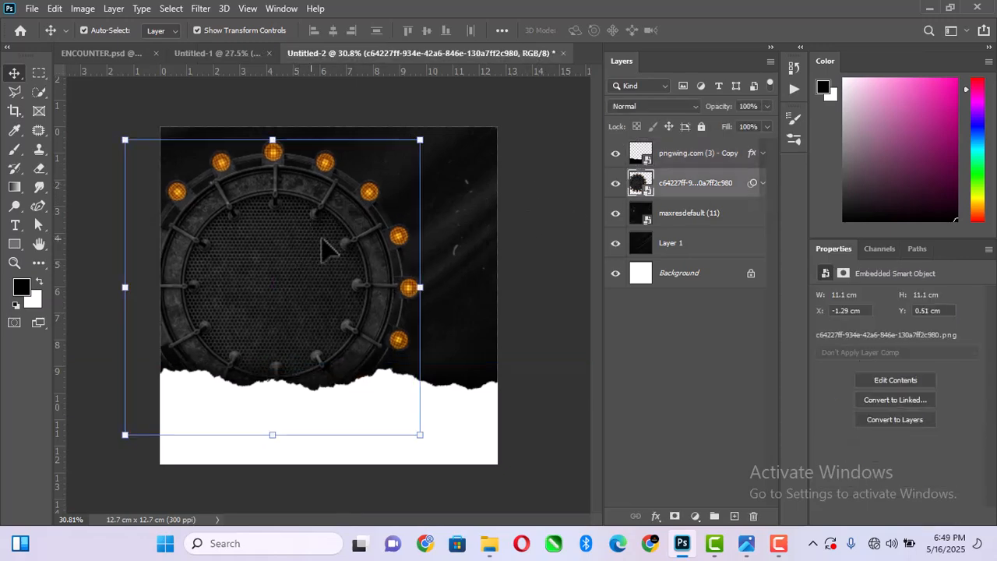
left_click_drag(427, 289, 445, 305)
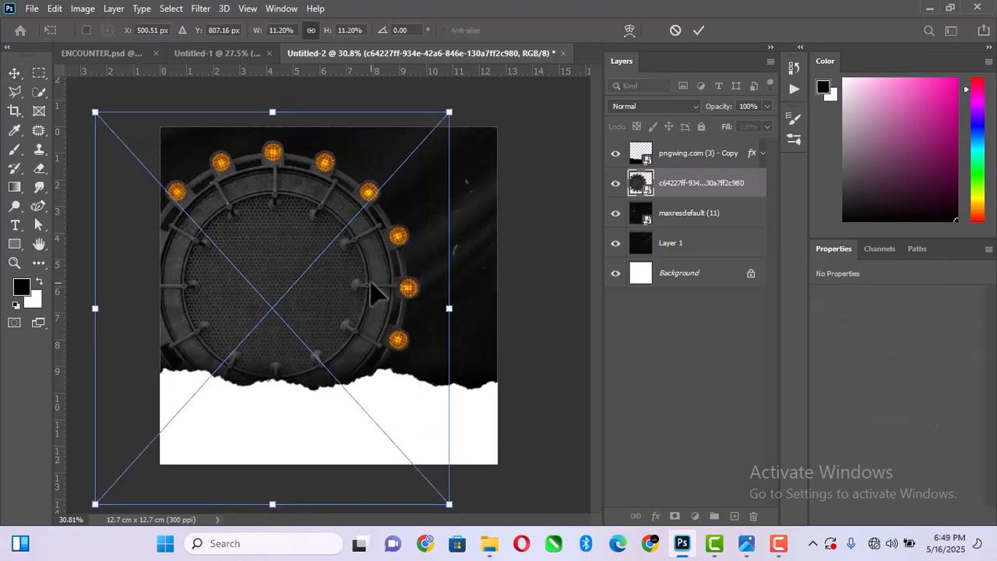
left_click_drag(370, 285, 363, 283)
key("Return")
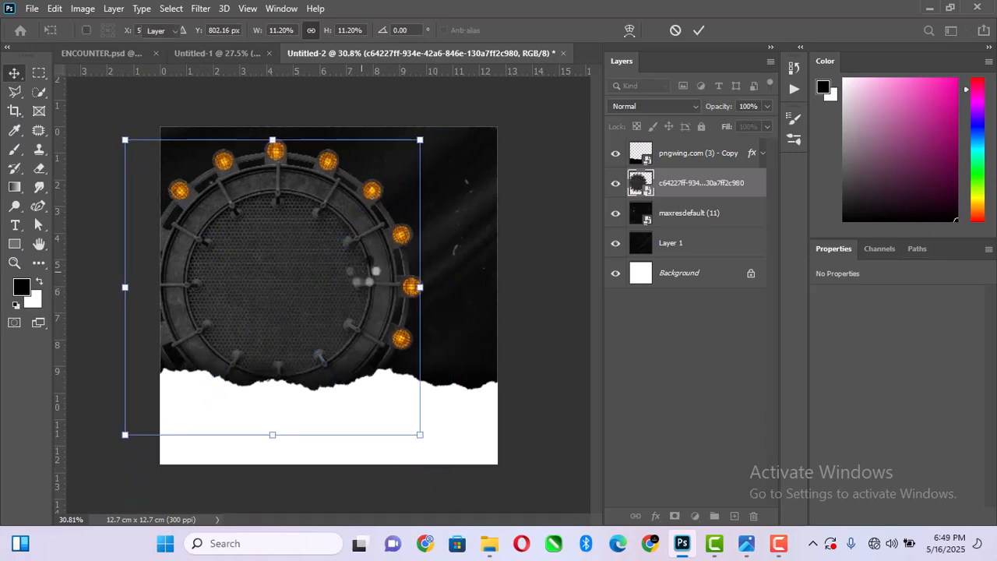
scroll(244, 278, "up", 3)
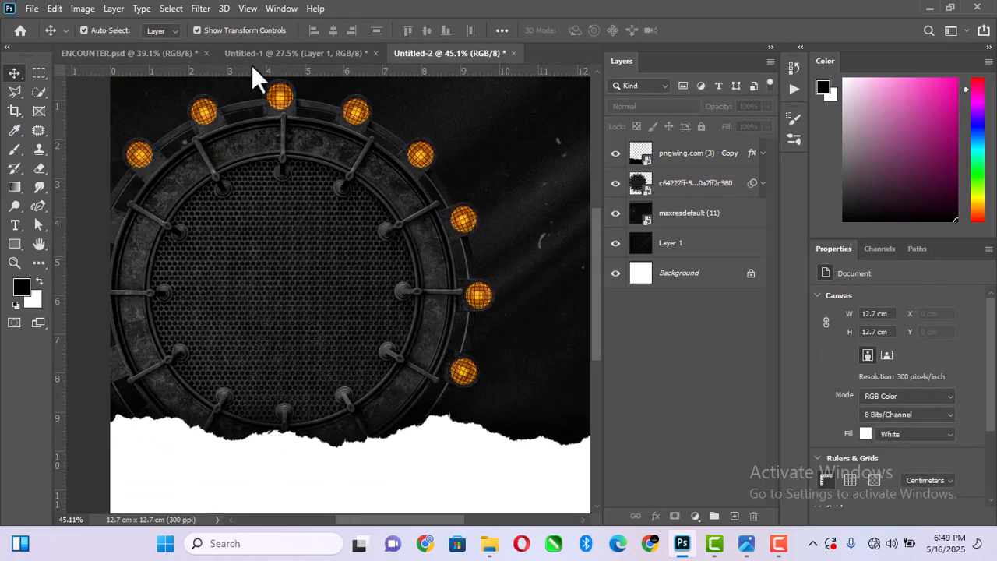
Sample the lamp orange and paint a small glow on a new layer above the ring
left_click(22, 287)
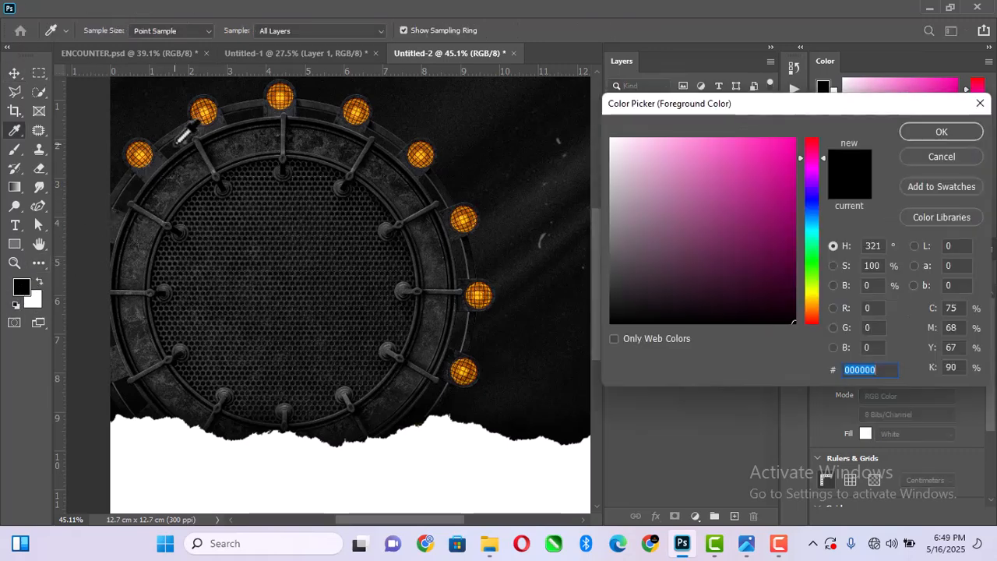
left_click(281, 96)
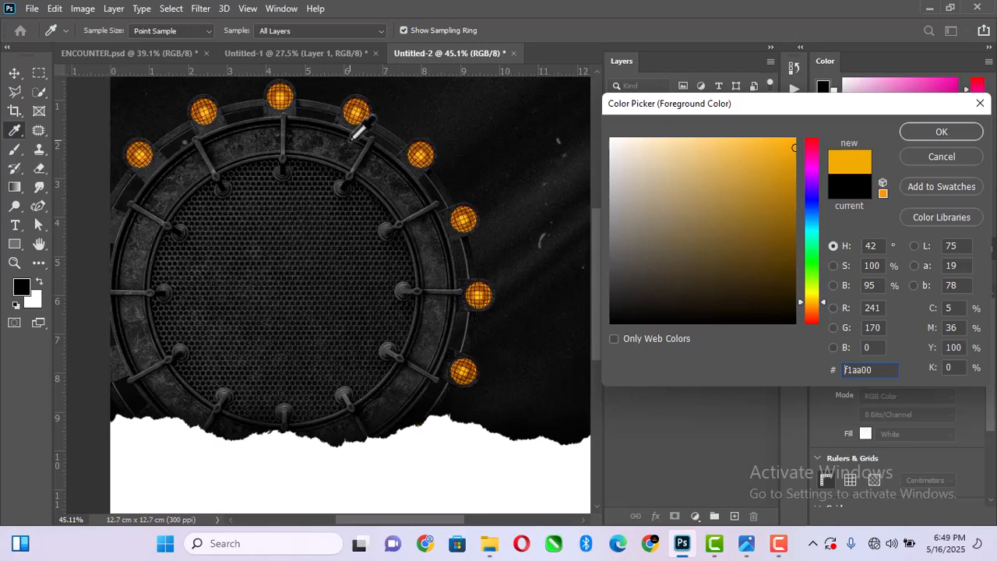
left_click(959, 130)
key("v")
scroll(355, 345, "up", 1)
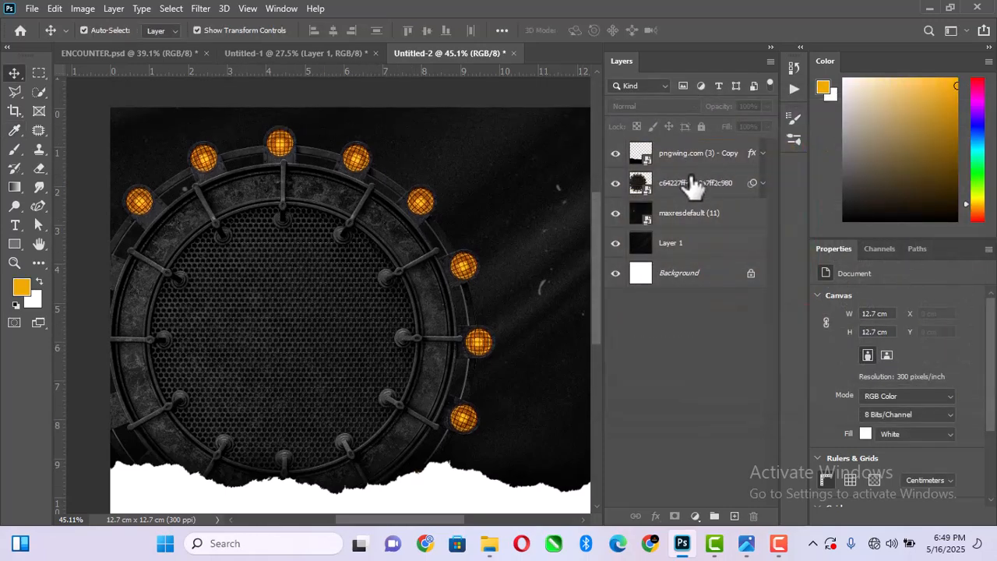
left_click(703, 187)
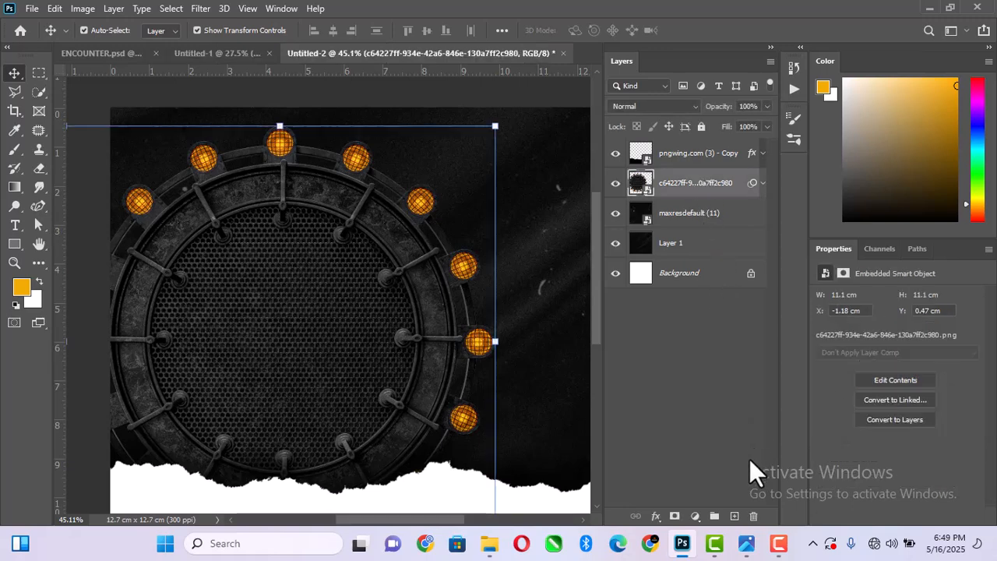
left_click(734, 516)
key("b")
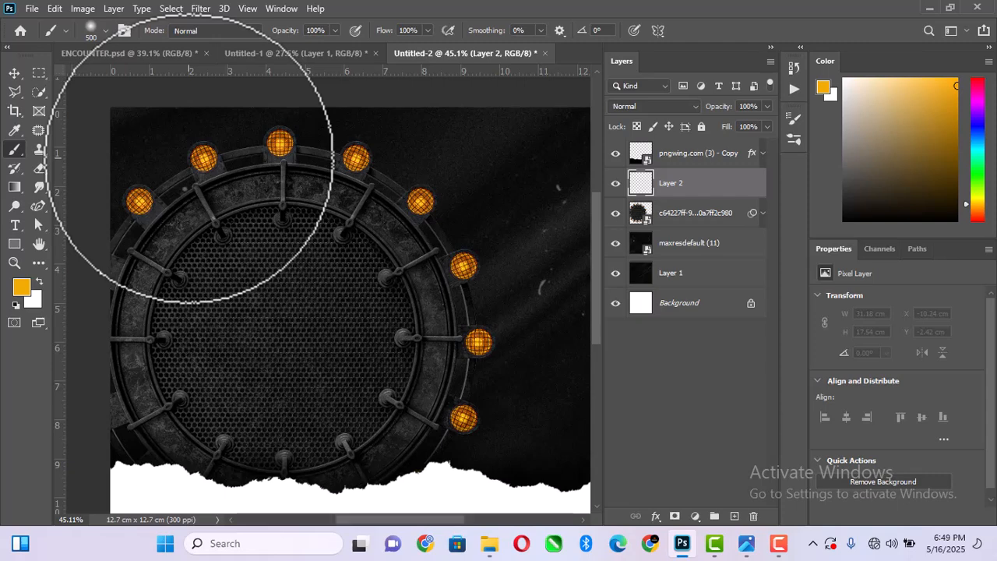
key("bracketleft")
key("bracketleft")
key("bracketleft")
key("bracketleft")
key("bracketleft")
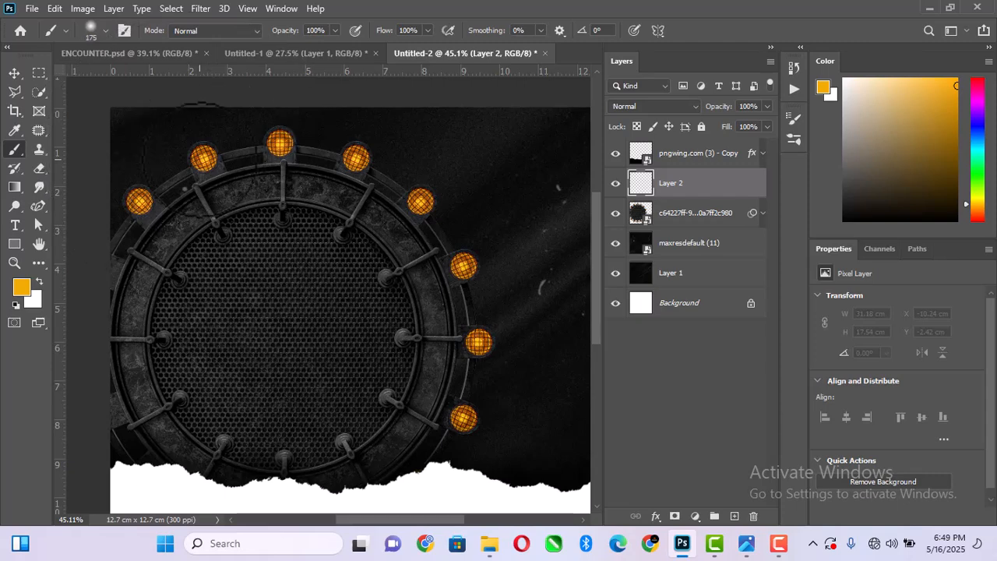
key("bracketleft")
left_click(202, 156)
Set the glow layer to Screen and shrink it onto the top-left lamp
left_click(693, 106)
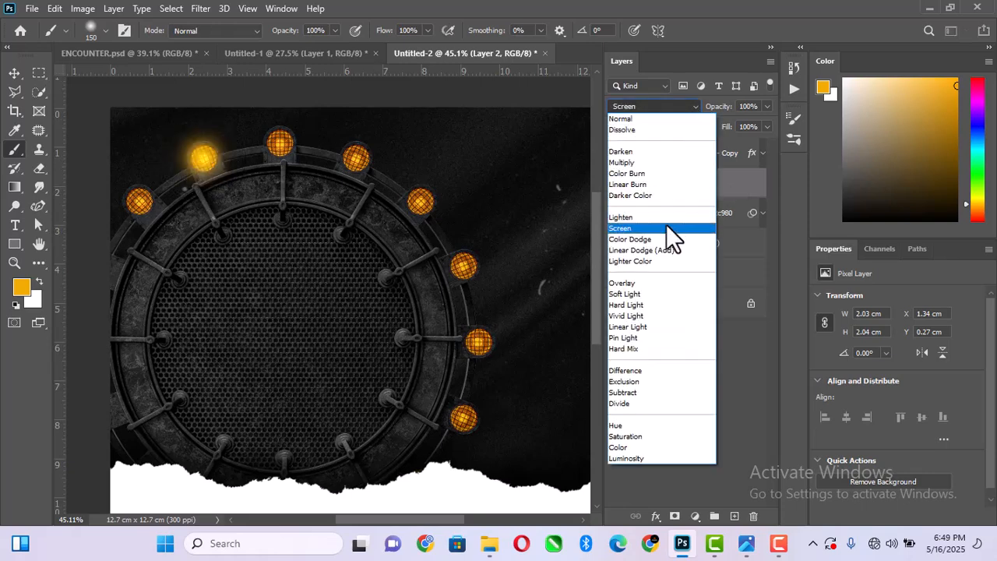
left_click(666, 228)
left_click(14, 72)
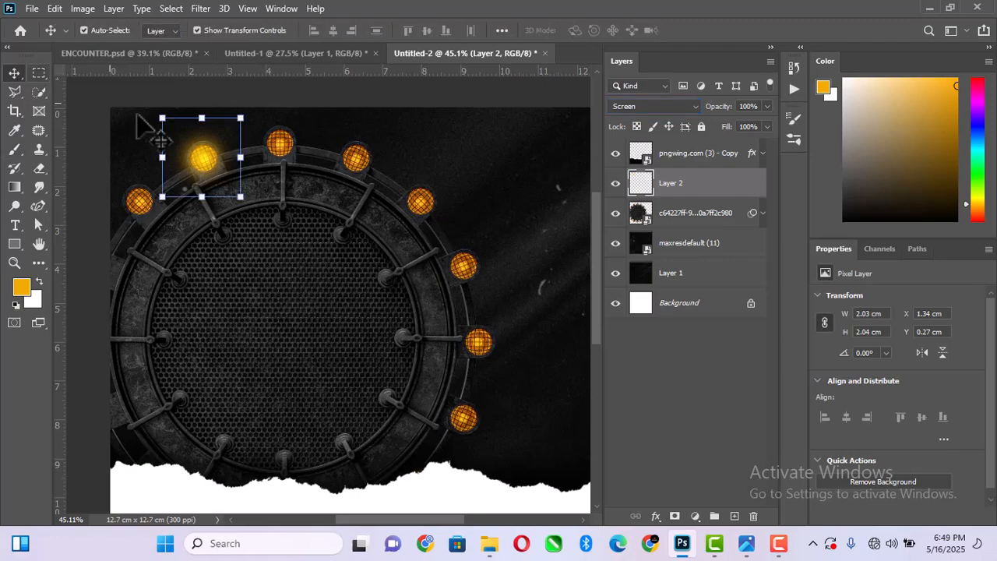
scroll(161, 125, "up", 5)
left_click_drag(162, 102, 194, 137)
left_click_drag(275, 185, 278, 186)
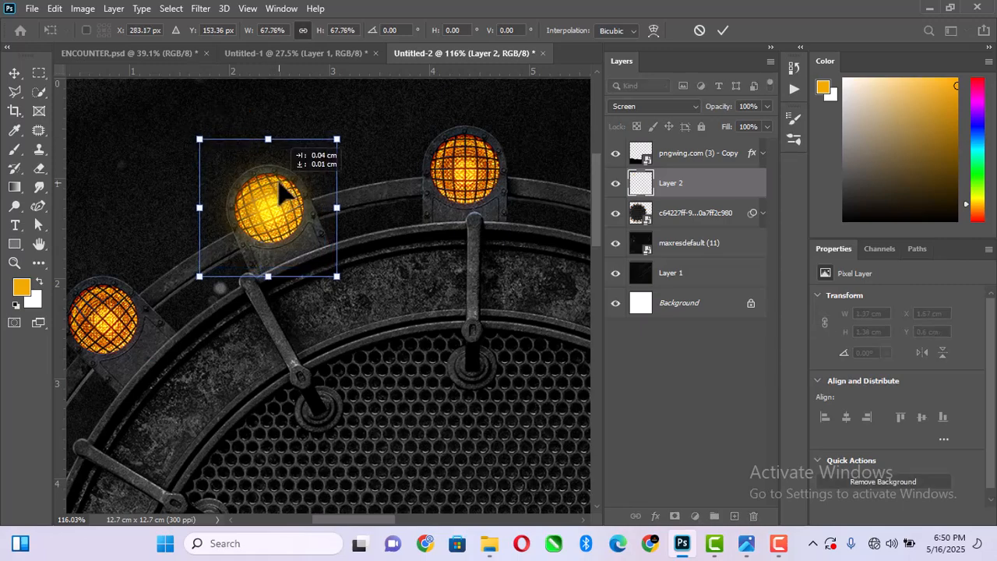
key("Return")
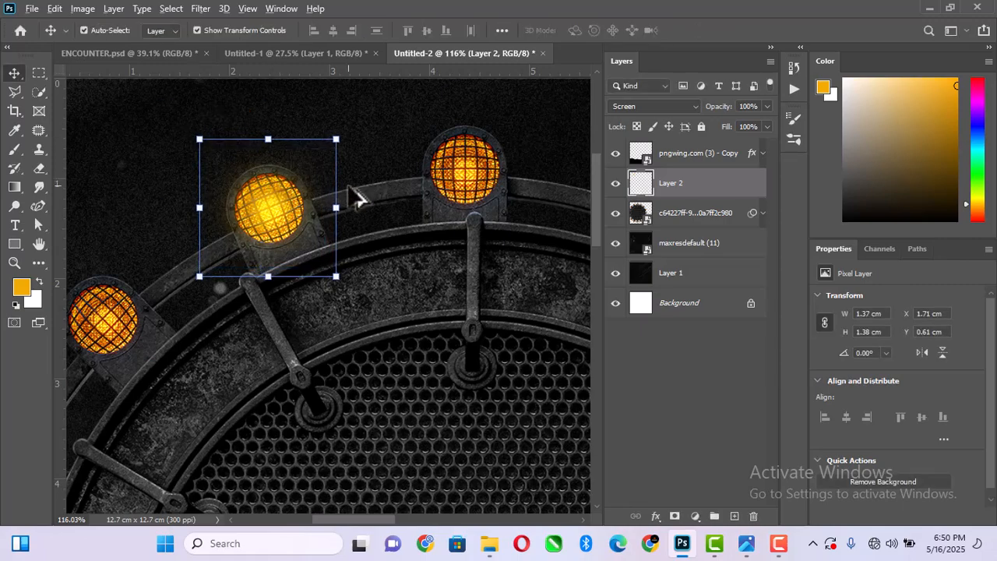
scroll(372, 216, "down", 5)
left_click(549, 185)
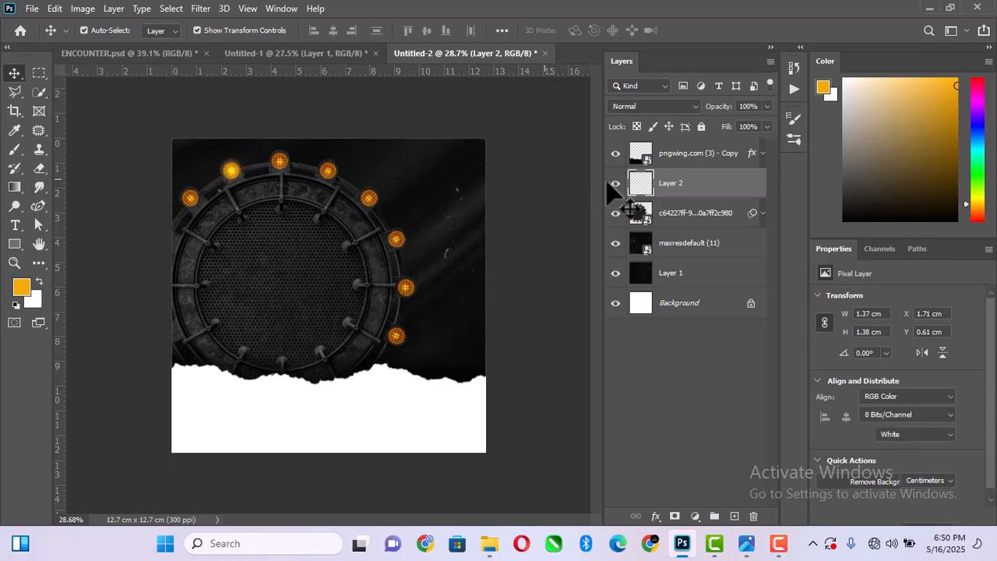
left_click(617, 184)
left_click(617, 183)
Copy the glow onto each of the remaining lamps around the ring
scroll(189, 156, "up", 4)
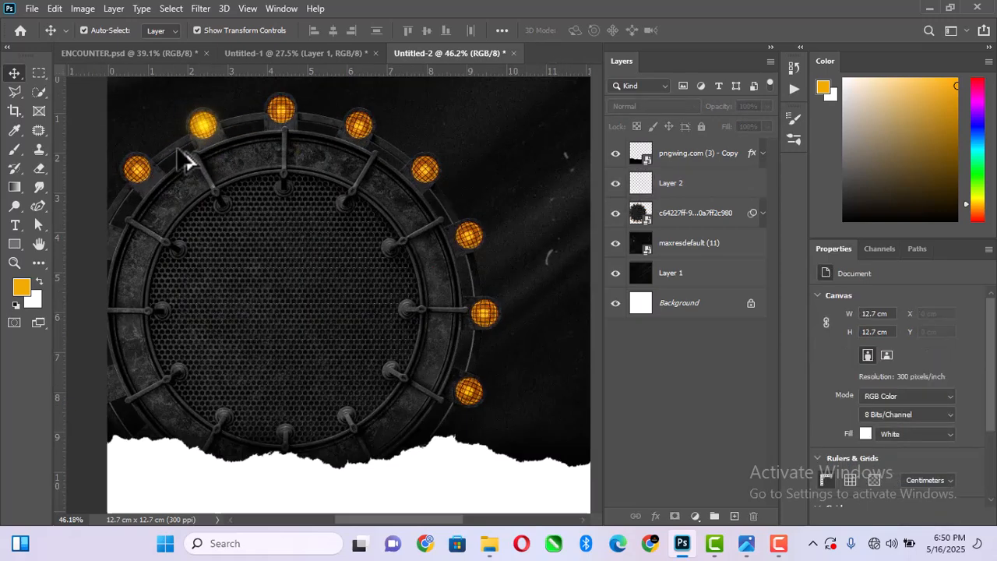
scroll(267, 101, "up", 1)
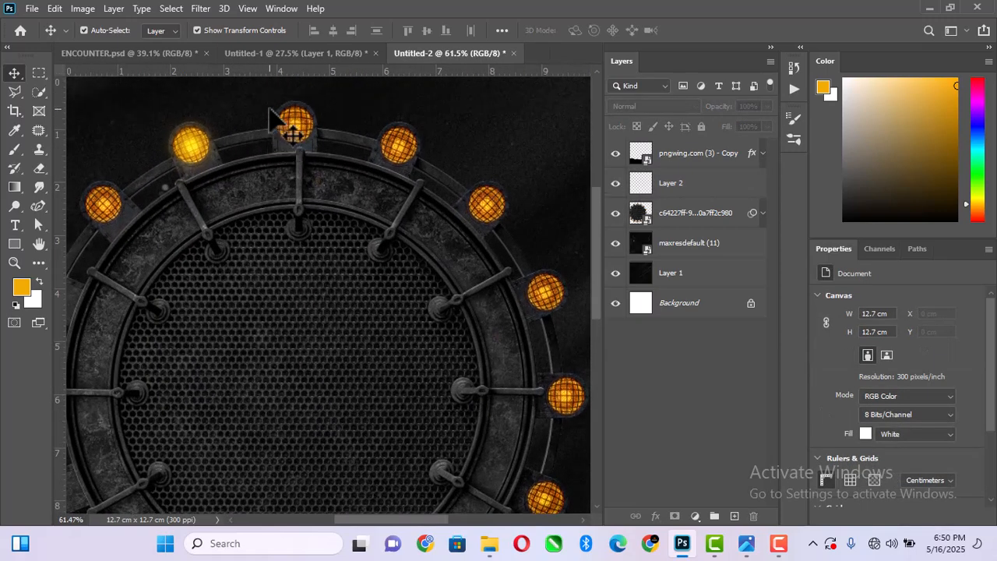
left_click_drag(195, 159, 556, 340)
scroll(514, 243, "down", 2)
scroll(558, 358, "up", 2)
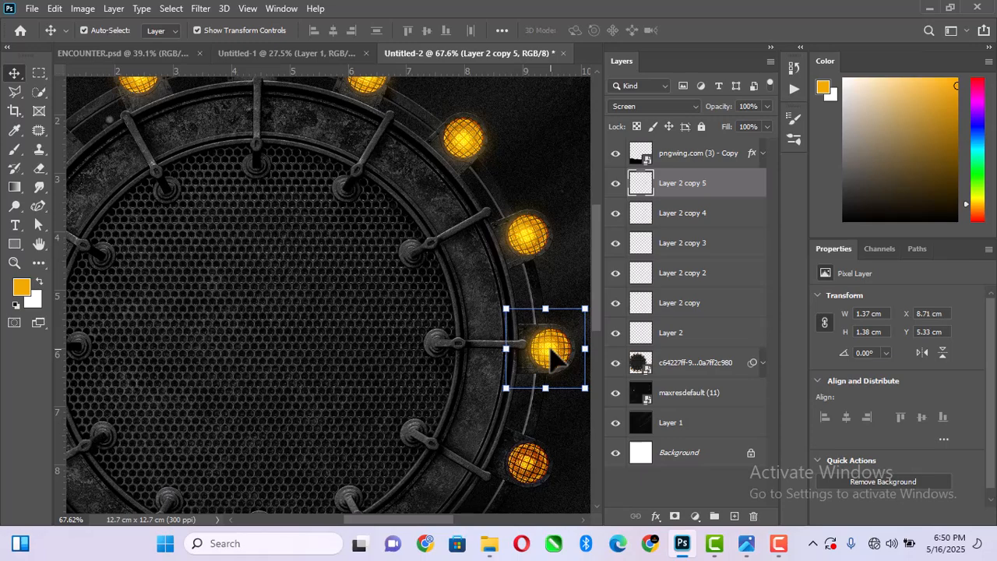
key("Right")
scroll(568, 340, "down", 3)
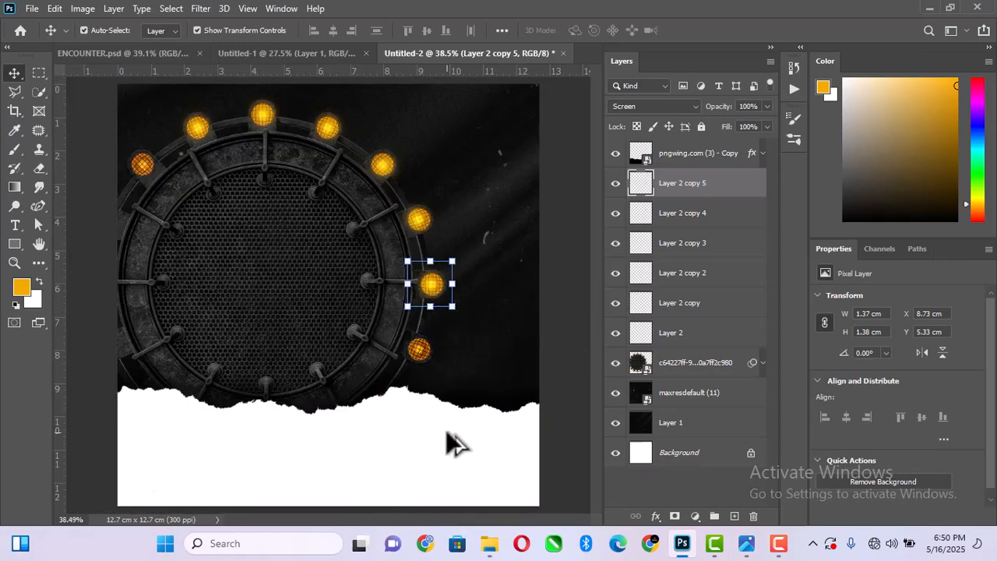
scroll(445, 441, "up", 3)
left_click_drag(470, 228, 457, 325, "alt")
scroll(457, 325, "down", 2)
scroll(467, 327, "down", 1)
scroll(145, 150, "up", 3)
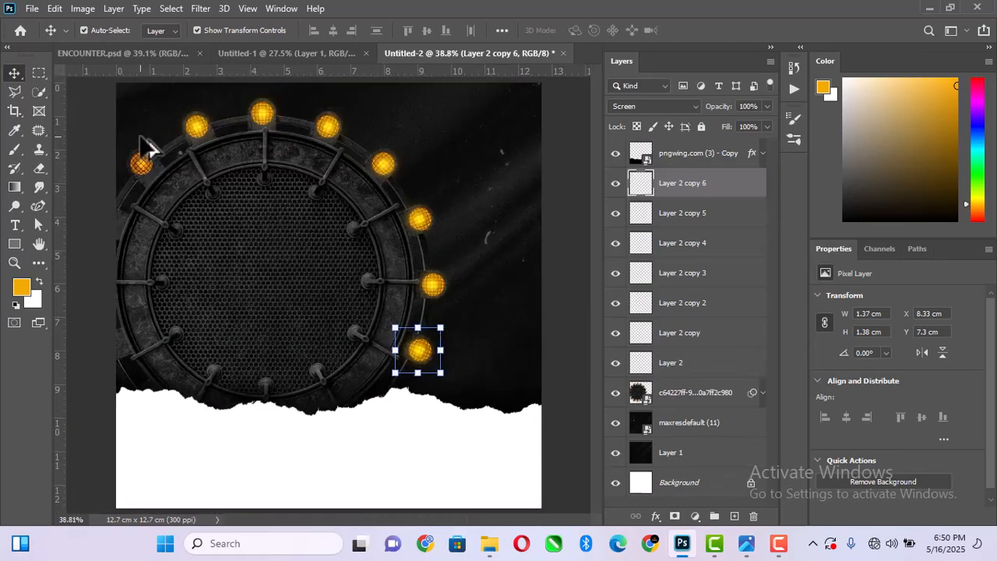
left_click_drag(229, 127, 141, 184)
scroll(331, 221, "down", 3)
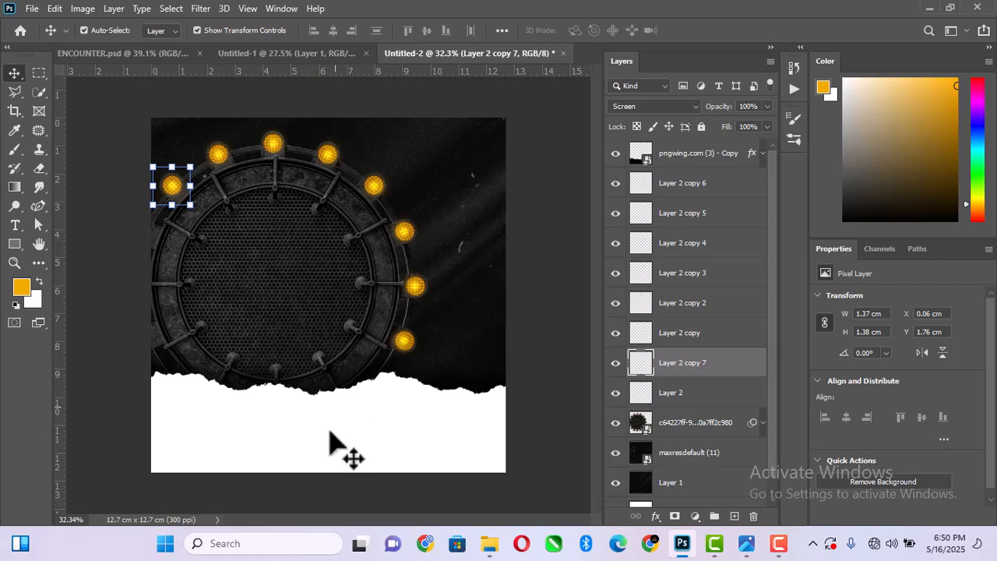
Fit the whole flyer on screen and close the driver updater popup
left_click(390, 437)
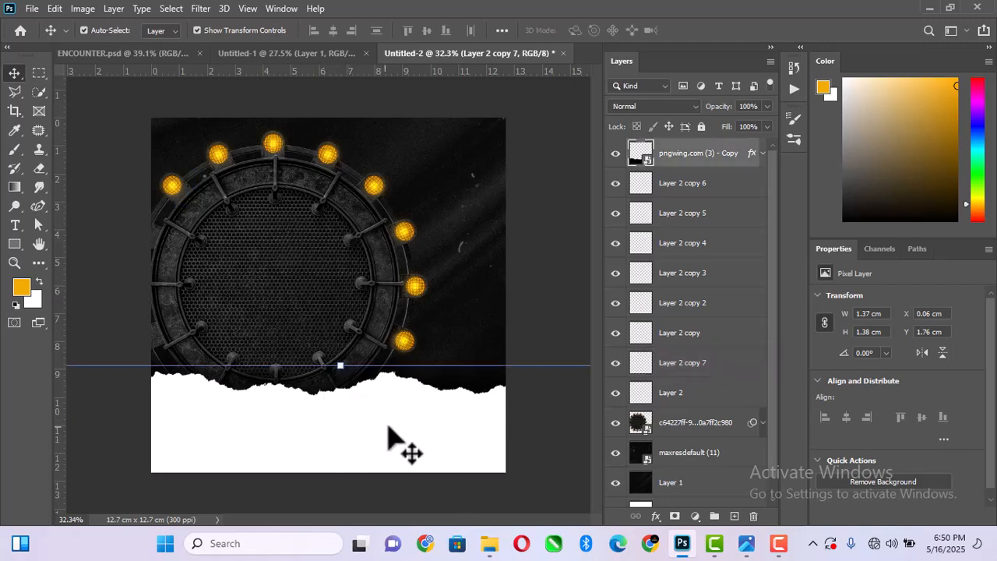
scroll(404, 380, "up", 3)
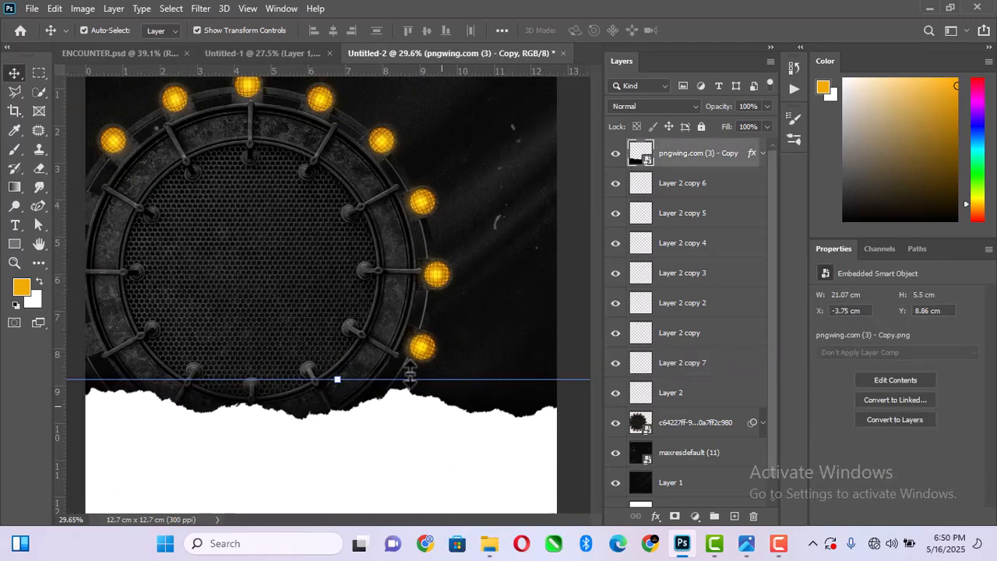
scroll(407, 372, "down", 4)
key("z")
right_click(410, 206)
left_click(431, 215)
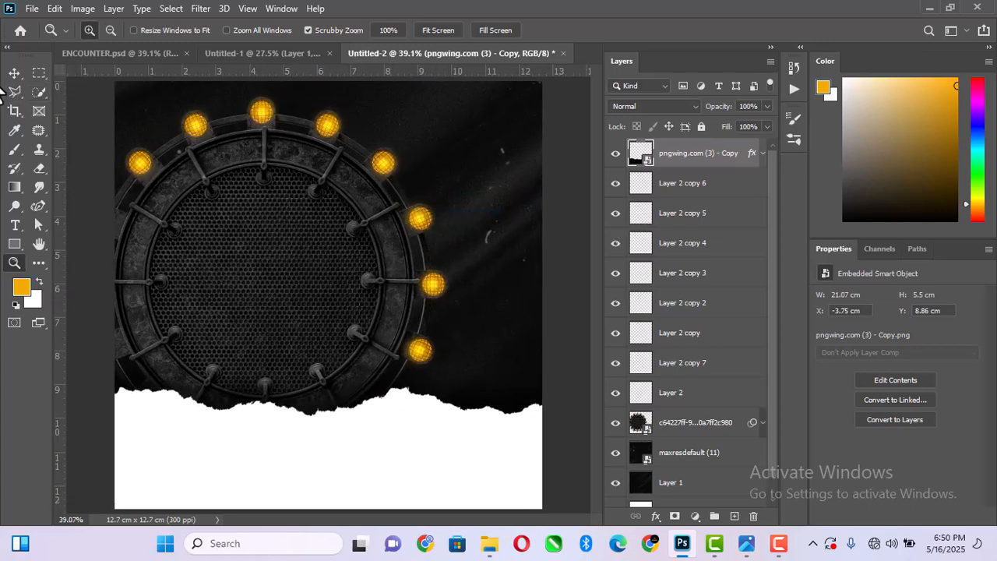
left_click(14, 72)
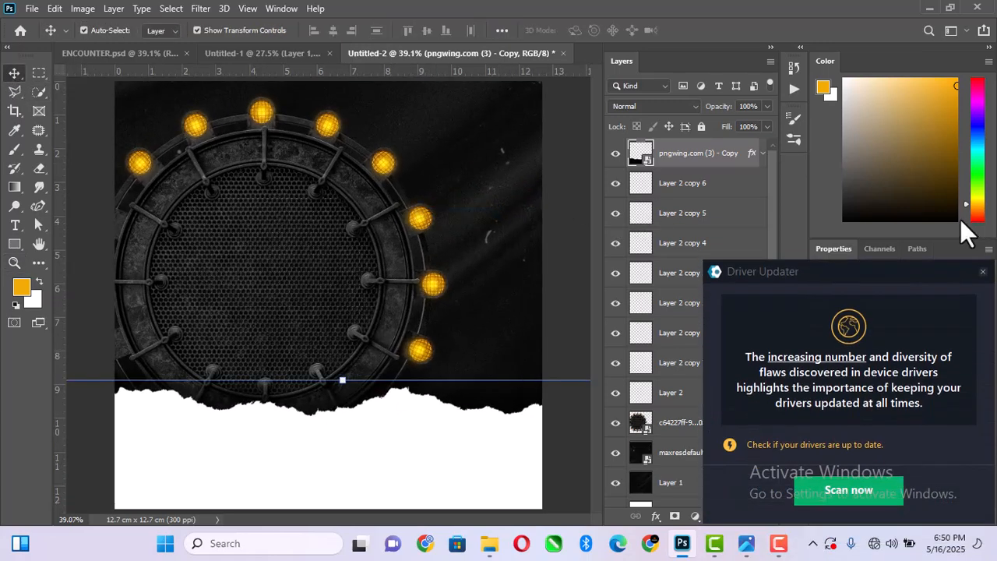
left_click(983, 272)
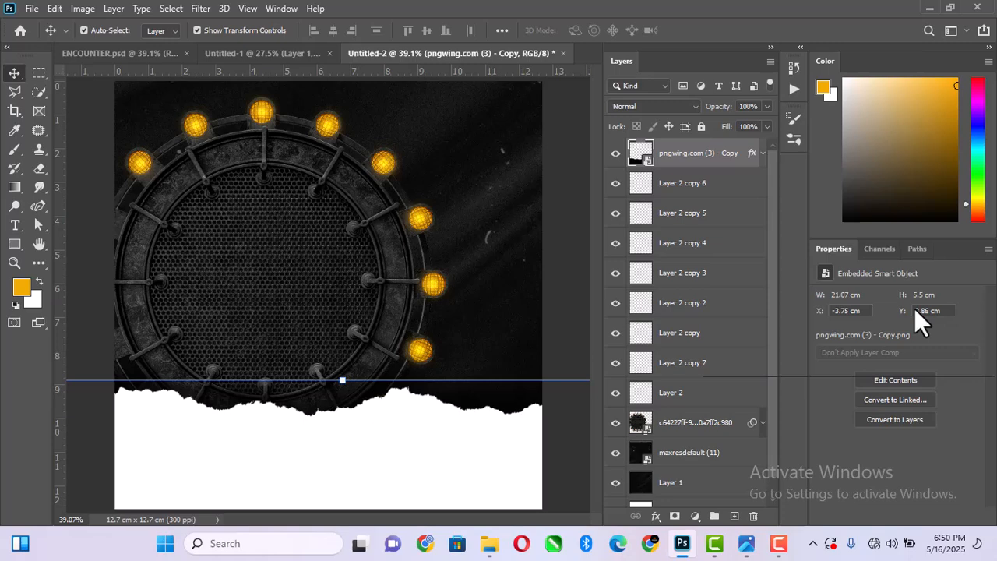
left_click(712, 430)
Group the glow layers and the ring layer with Ctrl+G and name the group Light
left_click(712, 187, "shift")
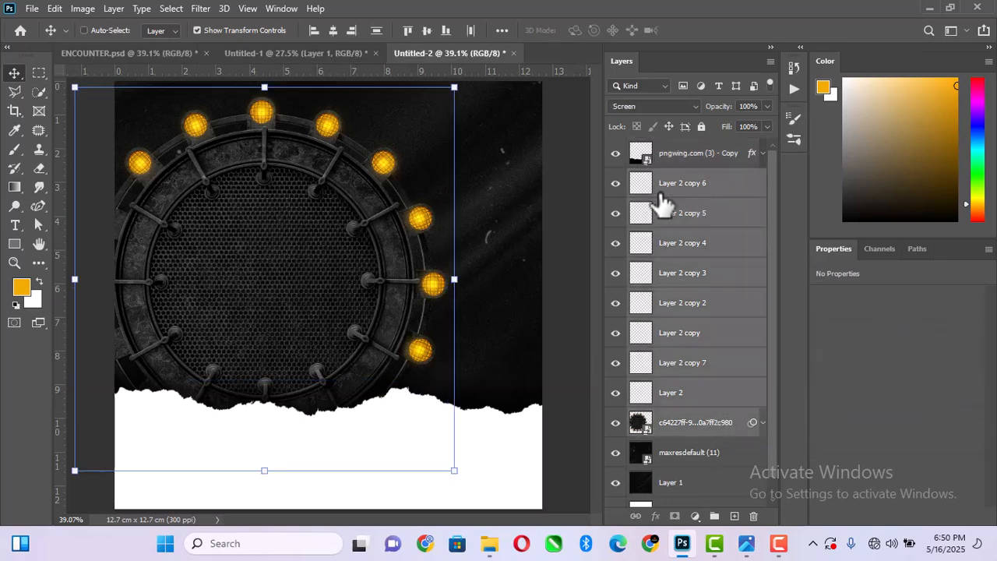
key("ctrl+g")
double_click(672, 178)
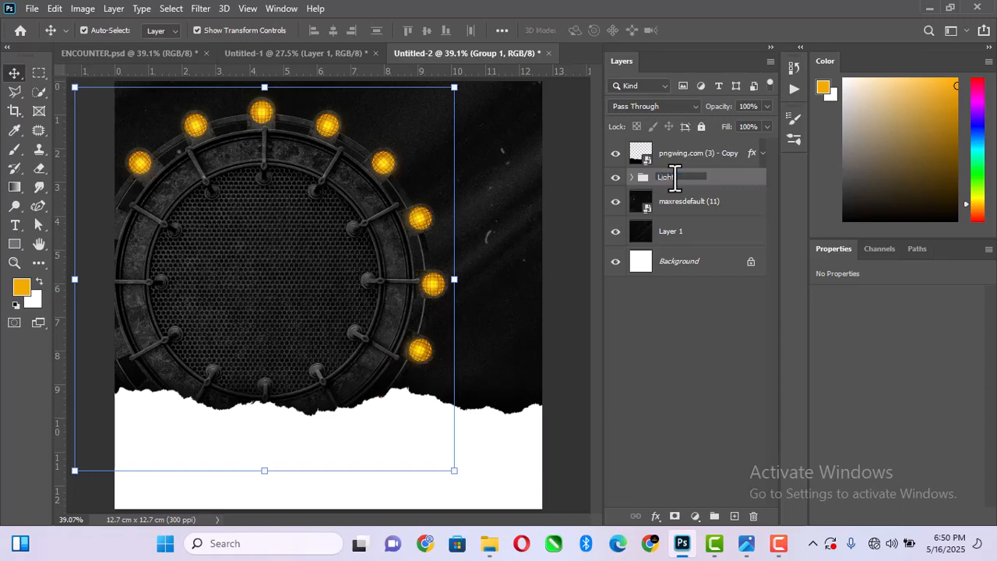
key("Return")
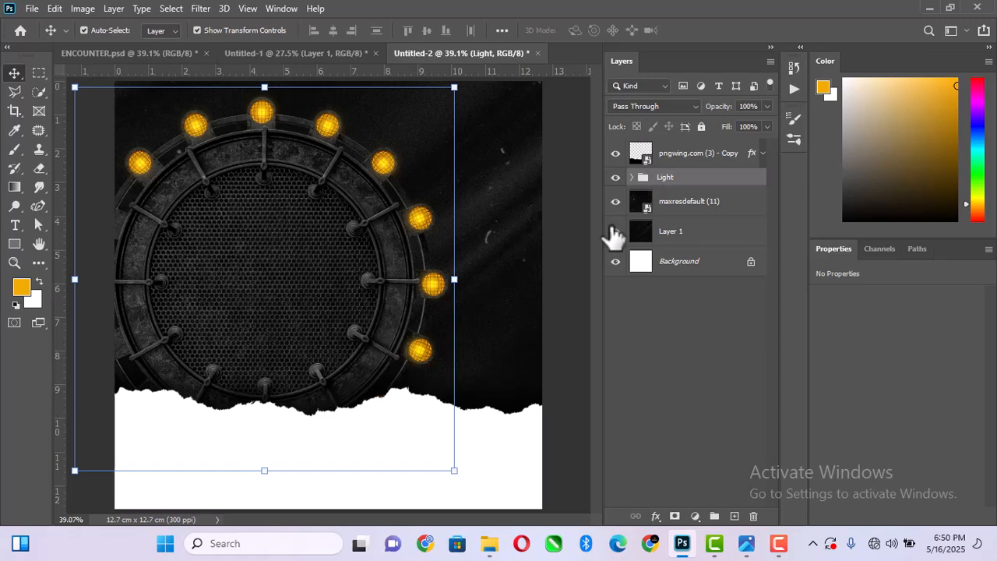
Type the ADURA POWER HUB text inside the ring and centre-align it
left_click(15, 225)
left_click(218, 218)
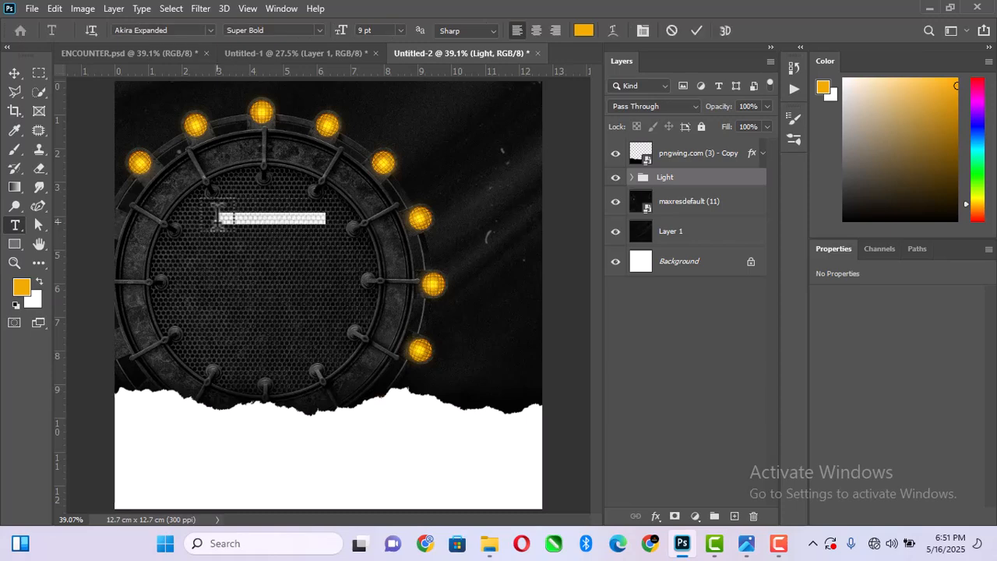
type("ADURA")
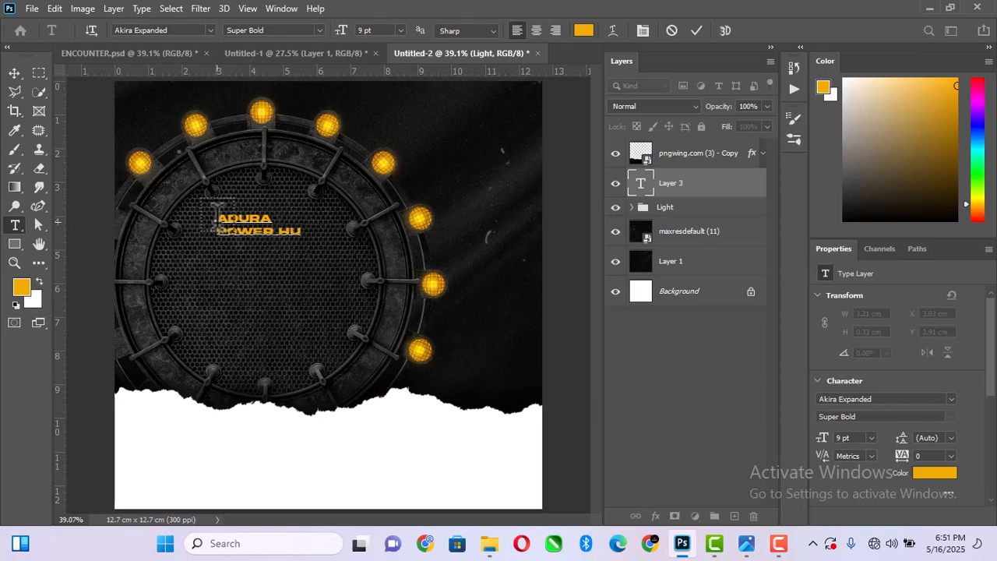
key("ctrl+a")
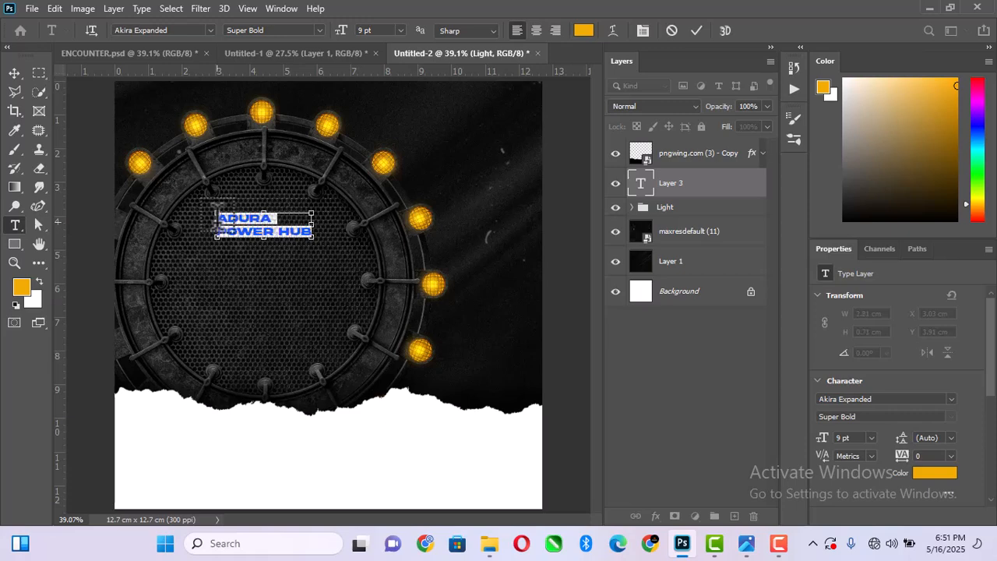
scroll(855, 417, "down", 3)
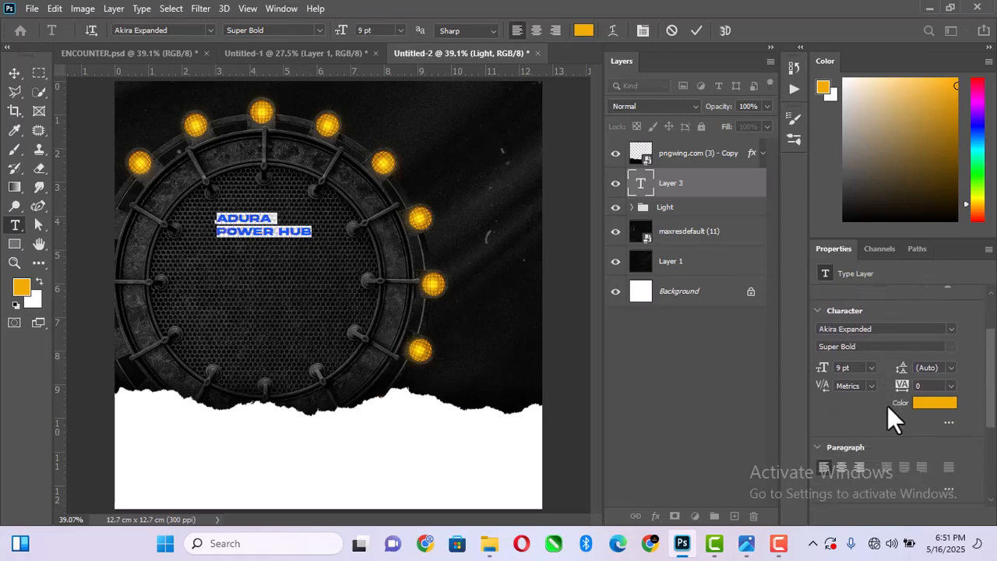
left_click(841, 467)
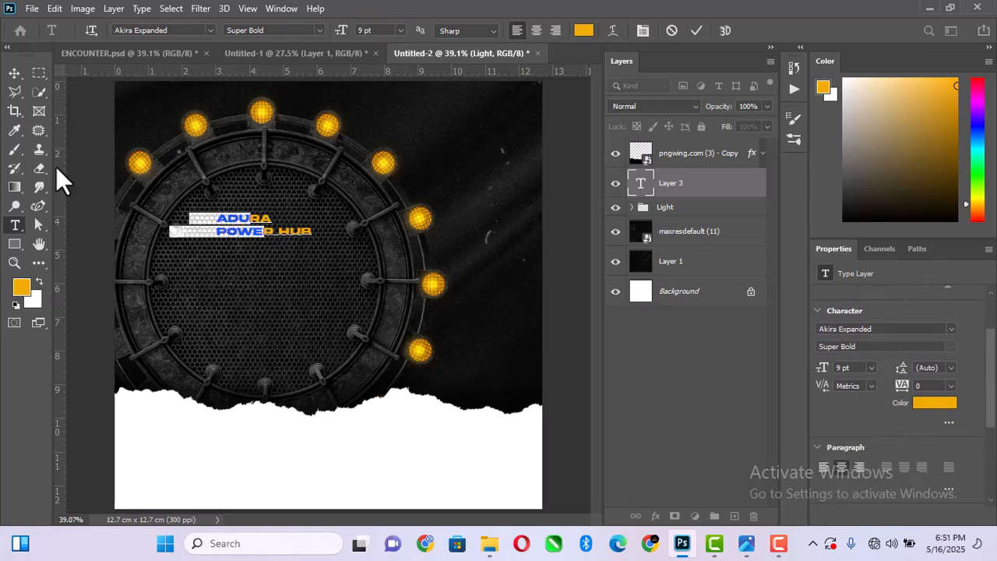
Move the heading near the ring's top, enlarge it slightly, and set 9 pt line spacing
left_click(14, 73)
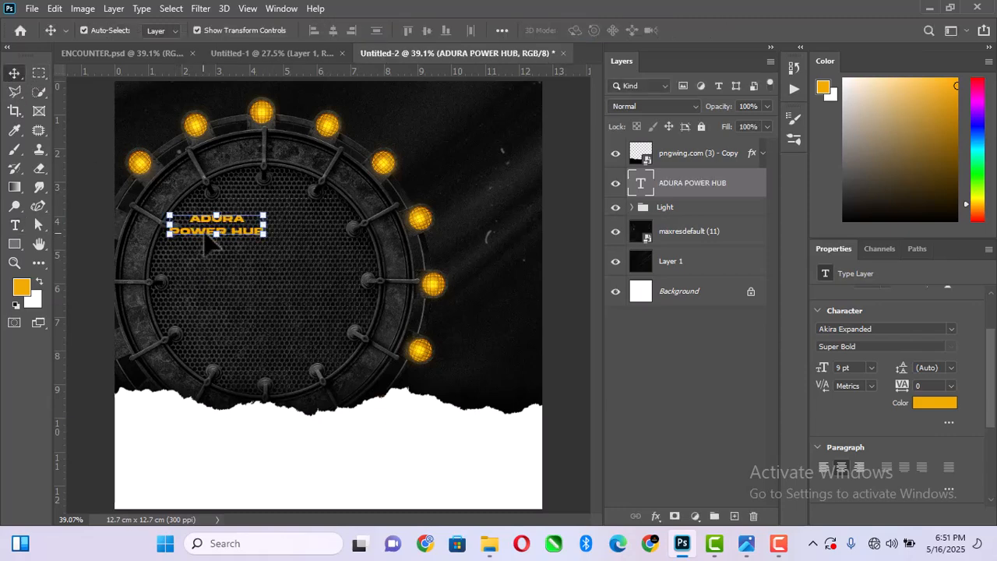
left_click_drag(221, 227, 264, 214)
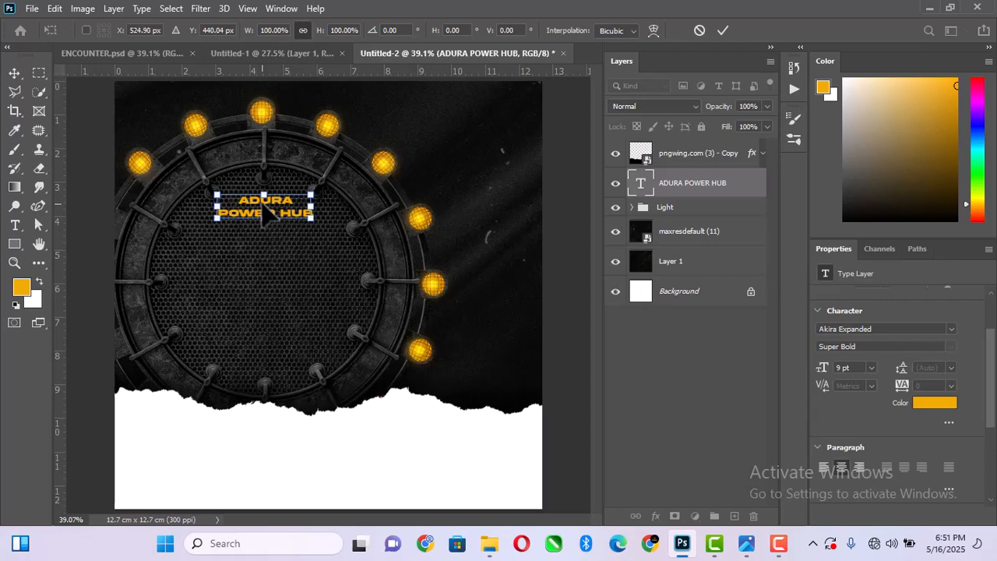
key("Left")
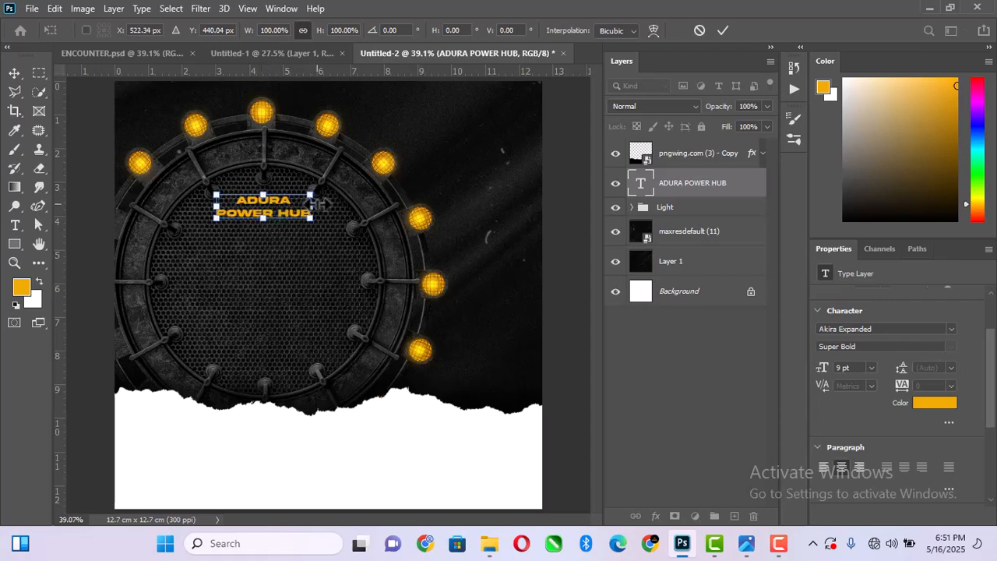
left_click_drag(315, 204, 320, 203)
key("Return")
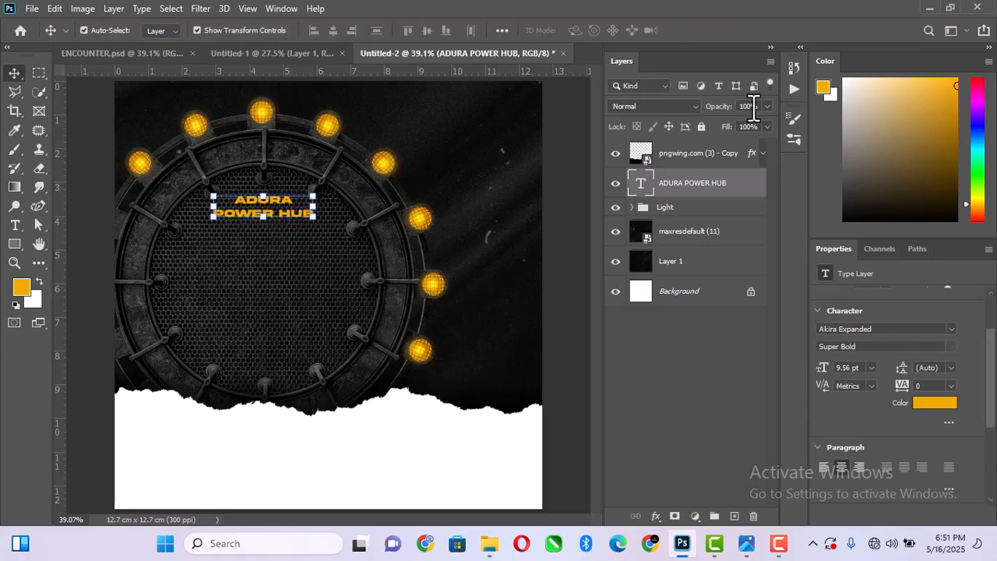
left_click(951, 367)
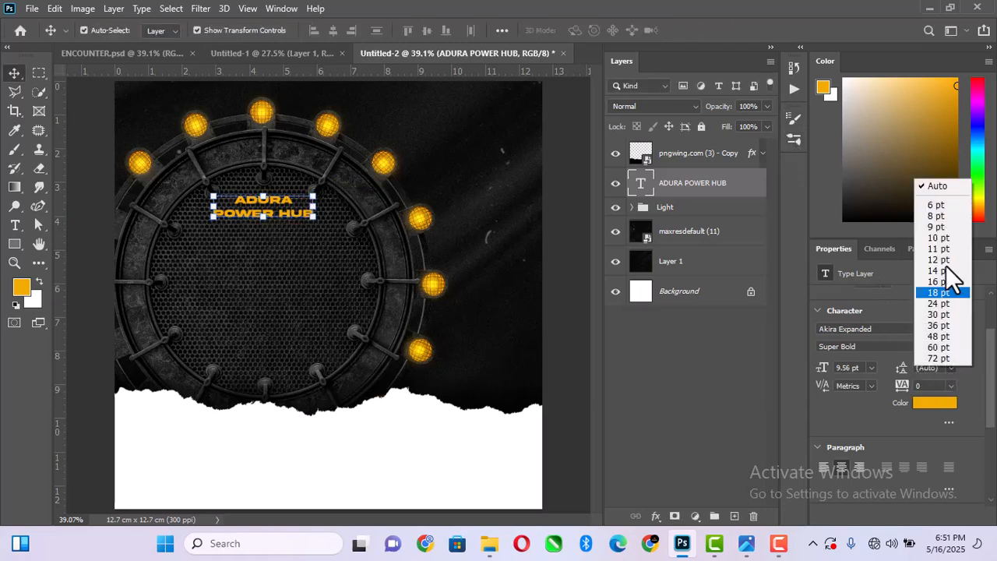
left_click(938, 227)
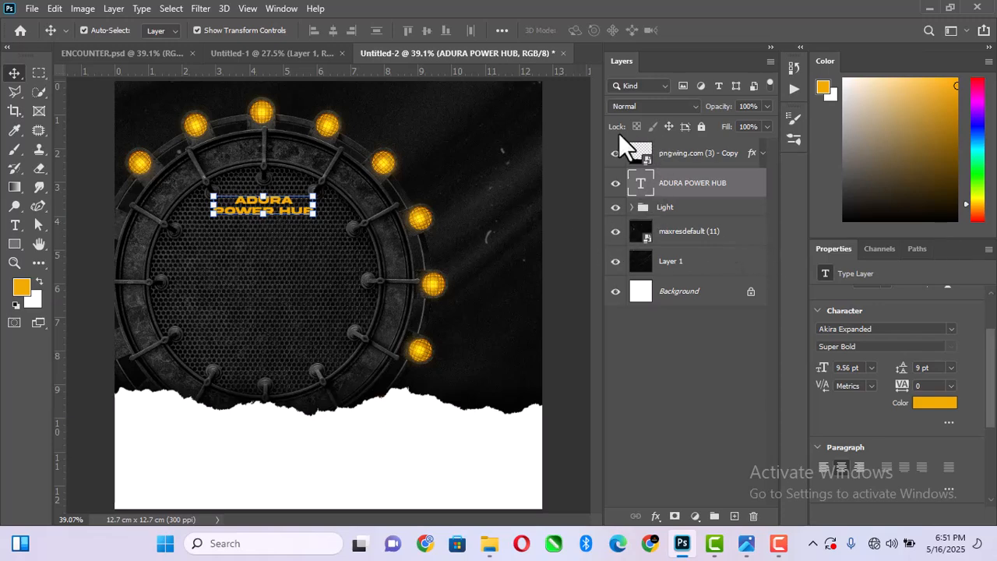
left_click(581, 209)
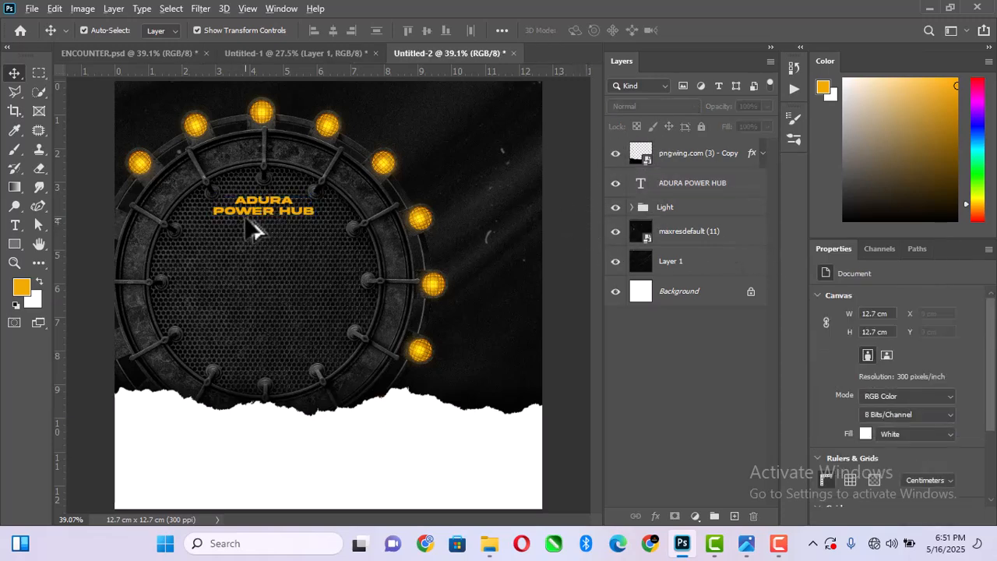
Duplicate the heading below itself, retype it as ENCOUNTER, and set Coolvetica Crammed
left_click_drag(255, 227, 253, 256)
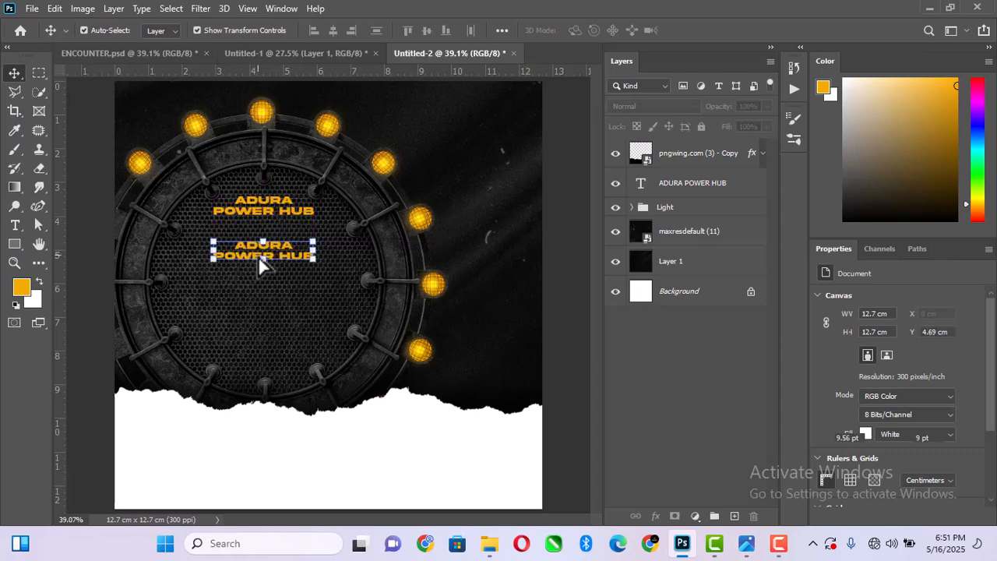
double_click(253, 256)
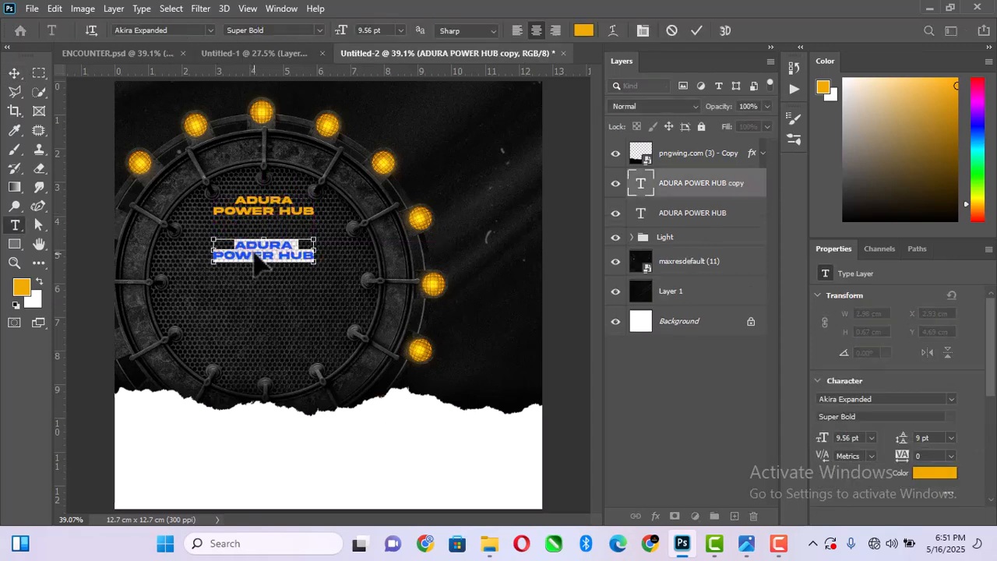
type("ENCO")
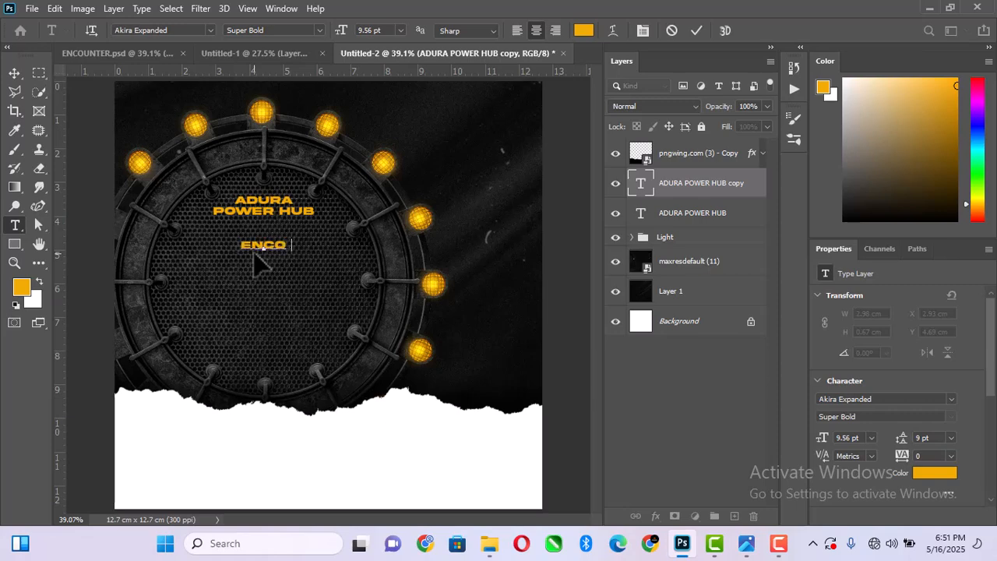
type("UNTER")
left_click(14, 74)
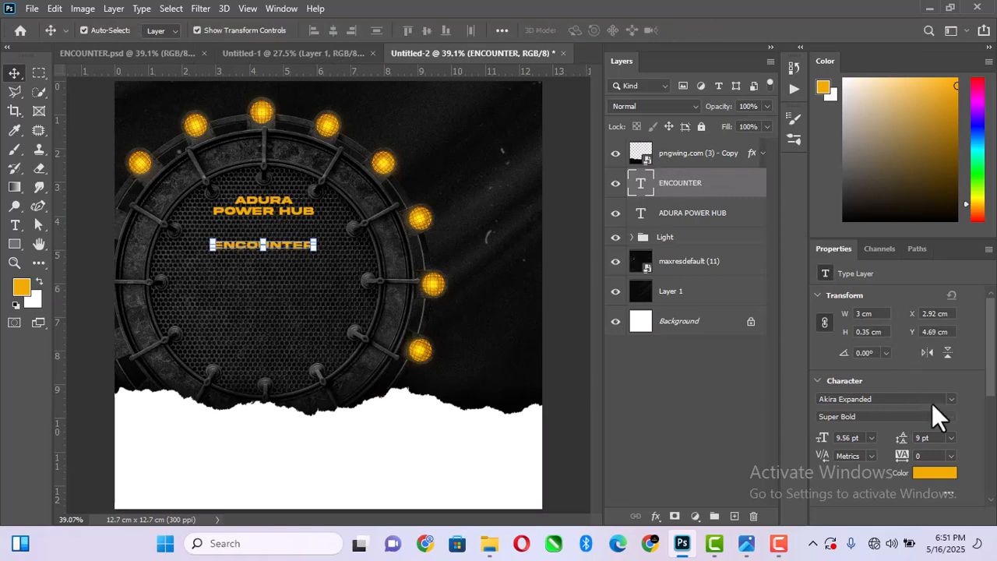
left_click(951, 399)
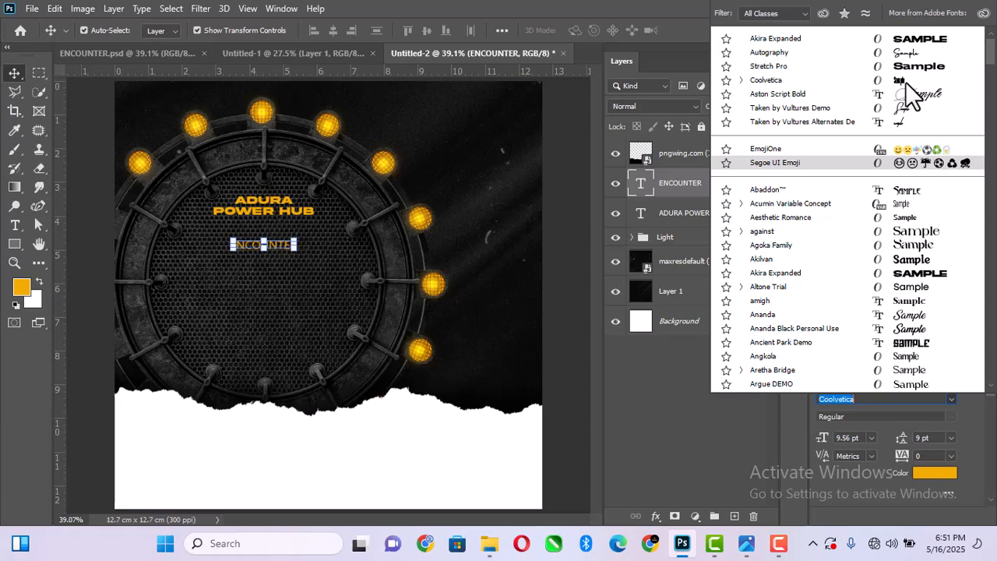
left_click(904, 80)
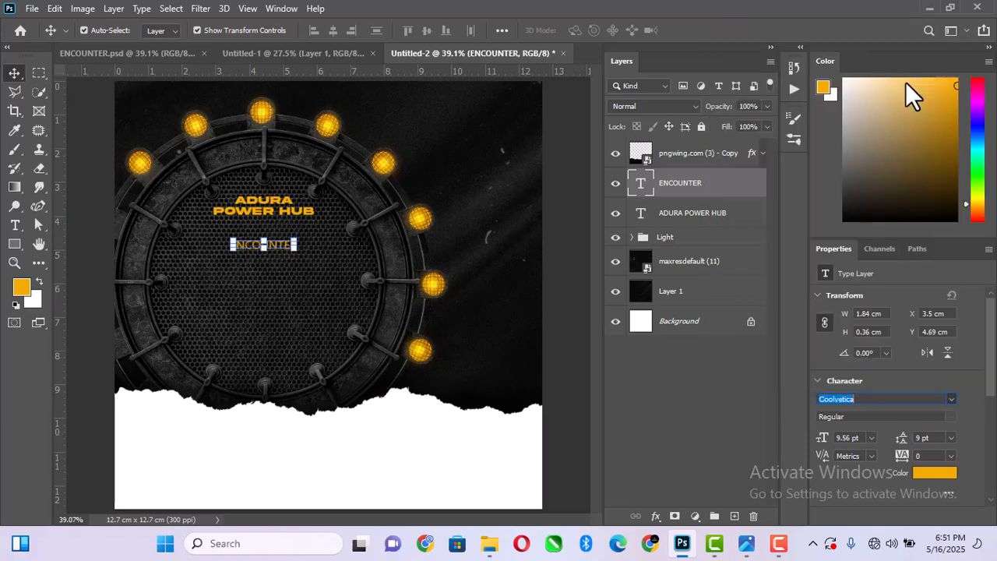
left_click(948, 415)
left_click(899, 431)
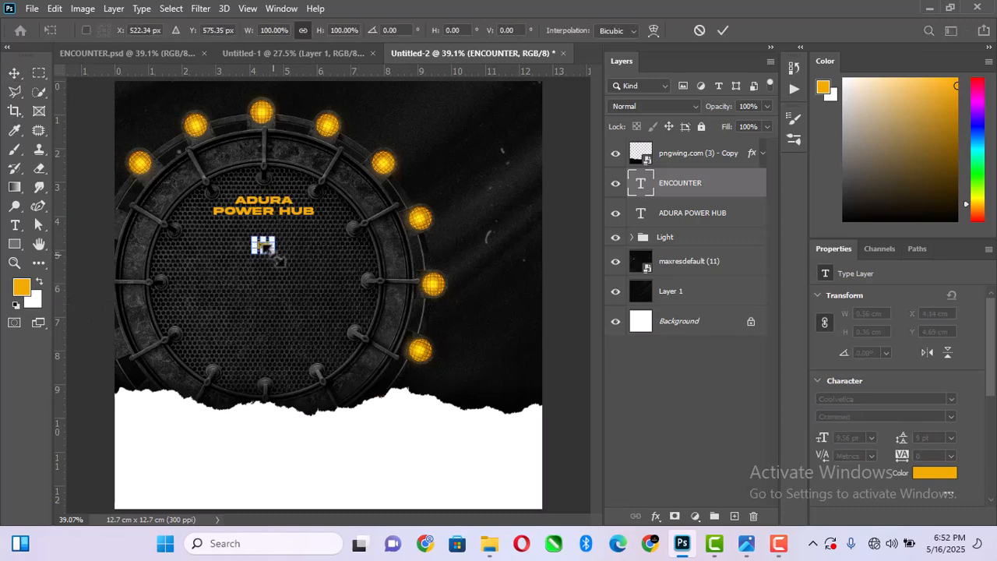
Scale ENCOUNTER up greatly and fit it inside the ring below the heading
left_click_drag(273, 251, 370, 289)
left_click_drag(342, 233, 348, 270)
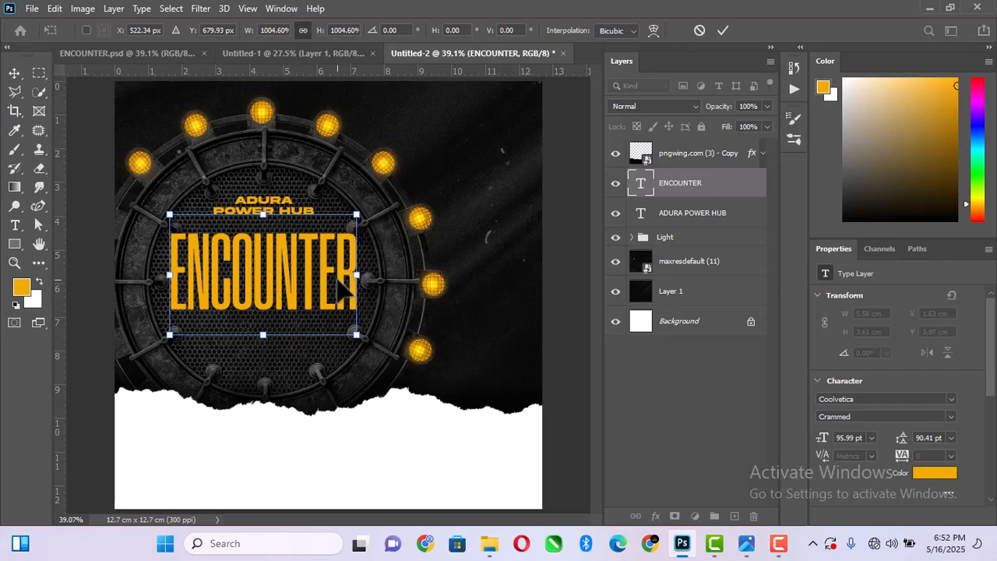
key("Down")
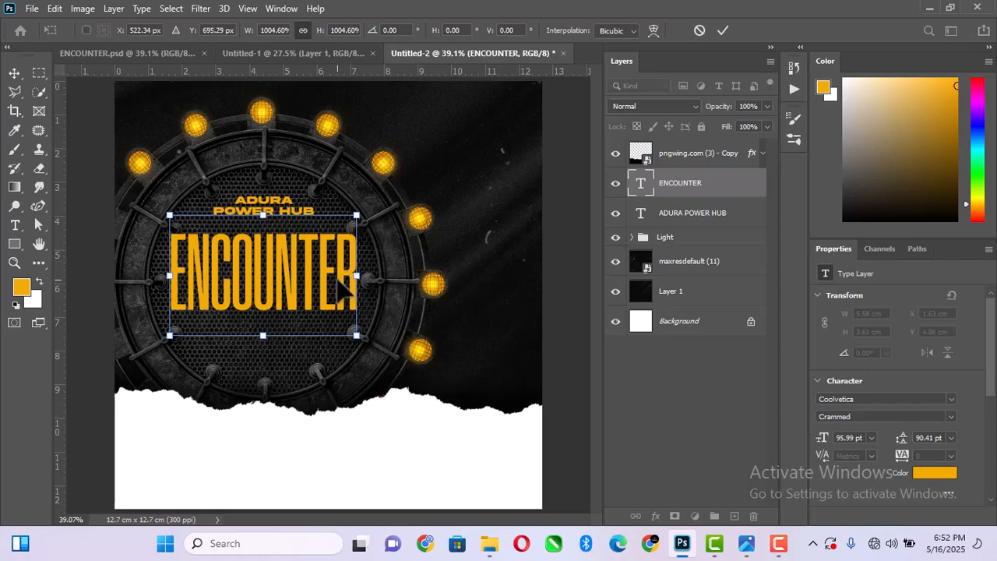
key("shift+Down")
key("Down")
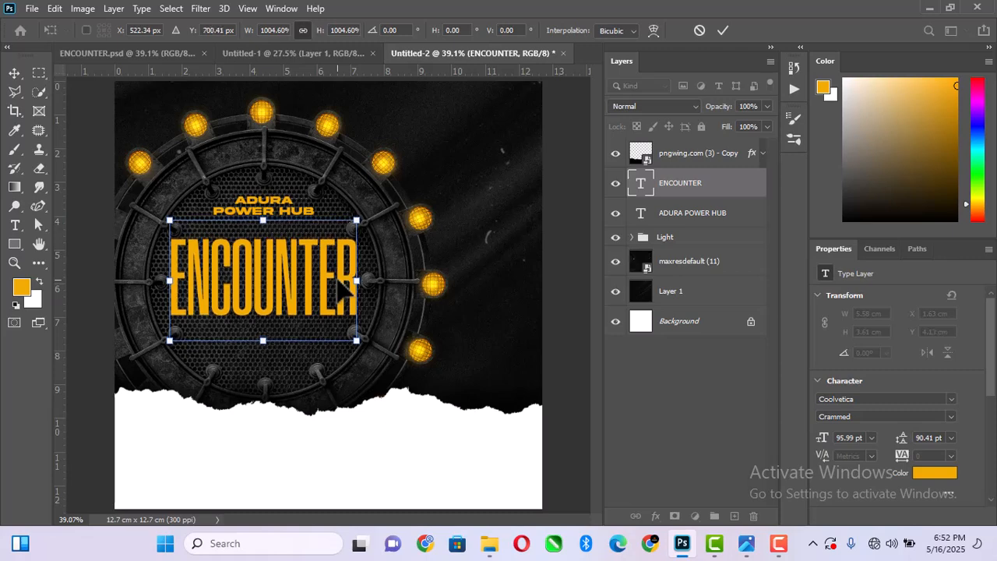
key("Return")
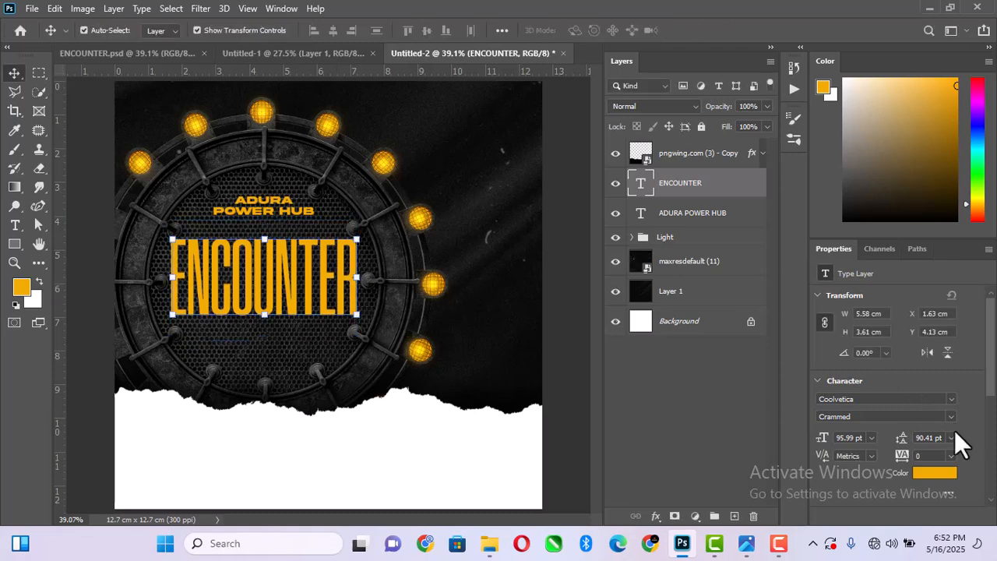
Change the ENCOUNTER text colour to pure white
left_click(941, 474)
left_click_drag(670, 218, 529, 80)
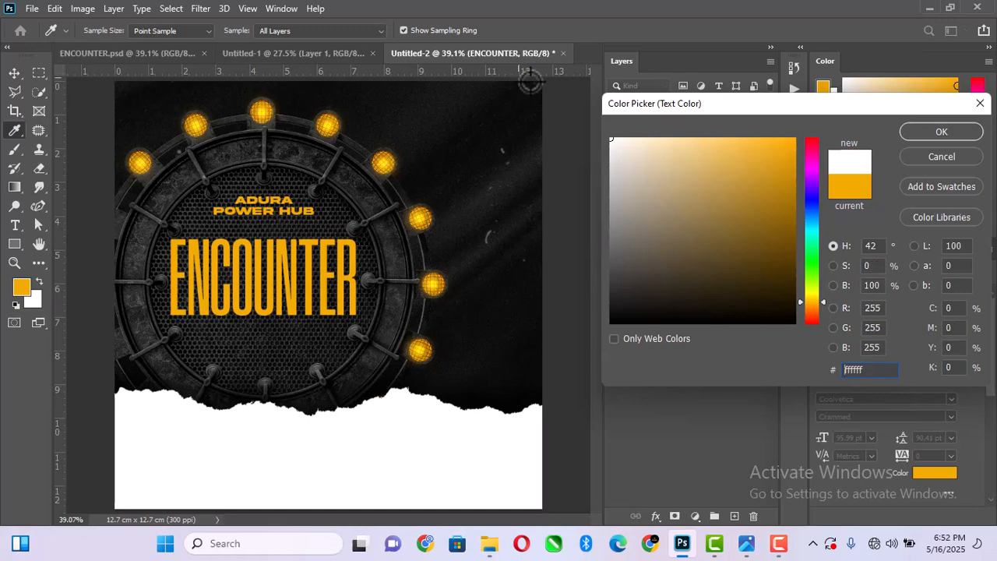
left_click(919, 131)
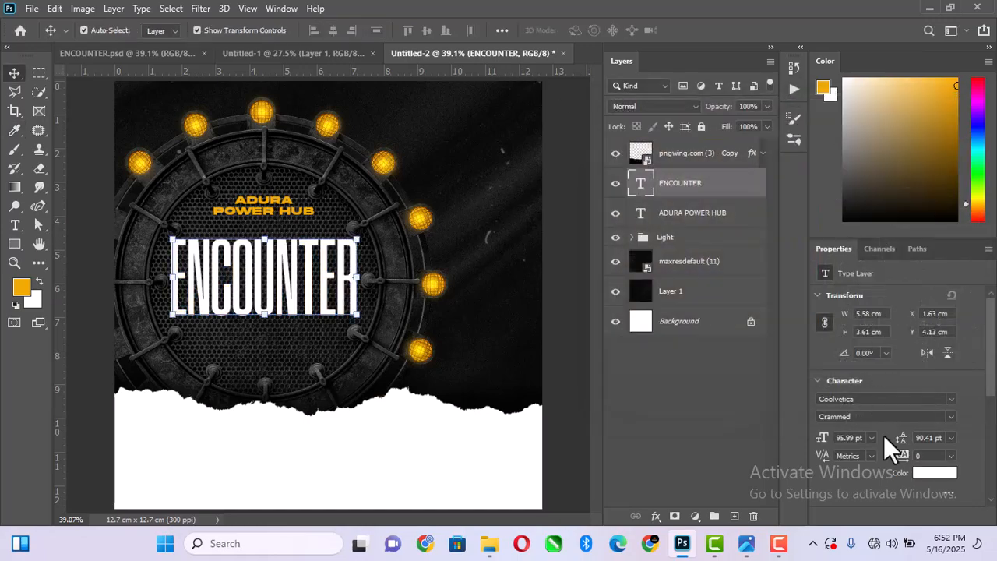
Add a drop shadow to ENCOUNTER at 90° with about 63% opacity and 44 px distance
right_click(722, 187)
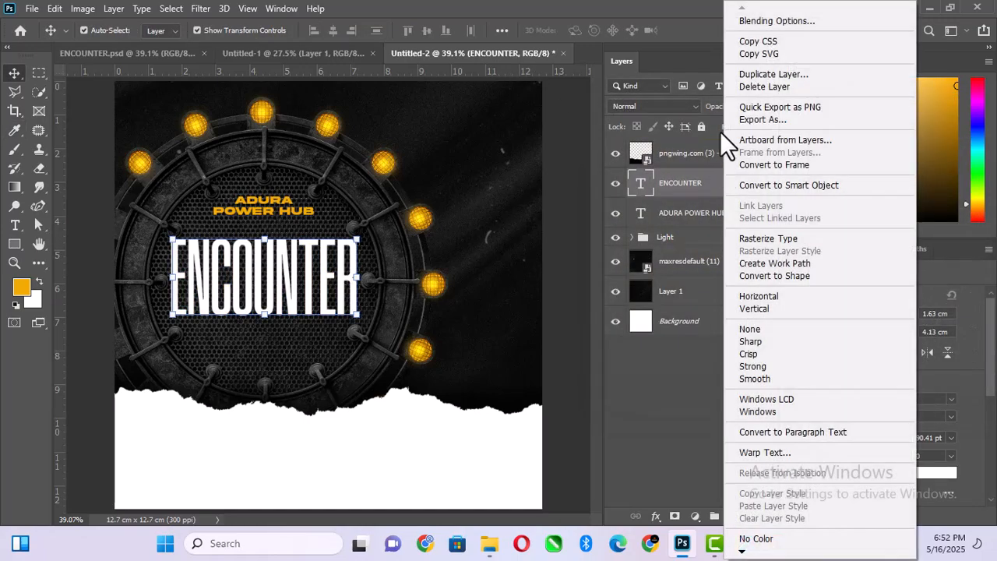
left_click(846, 22)
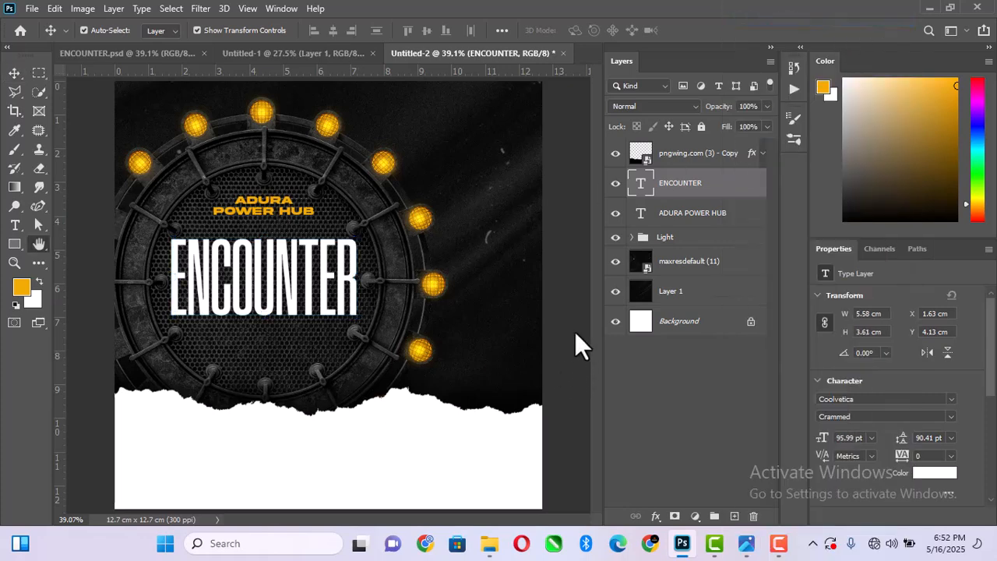
left_click(486, 445)
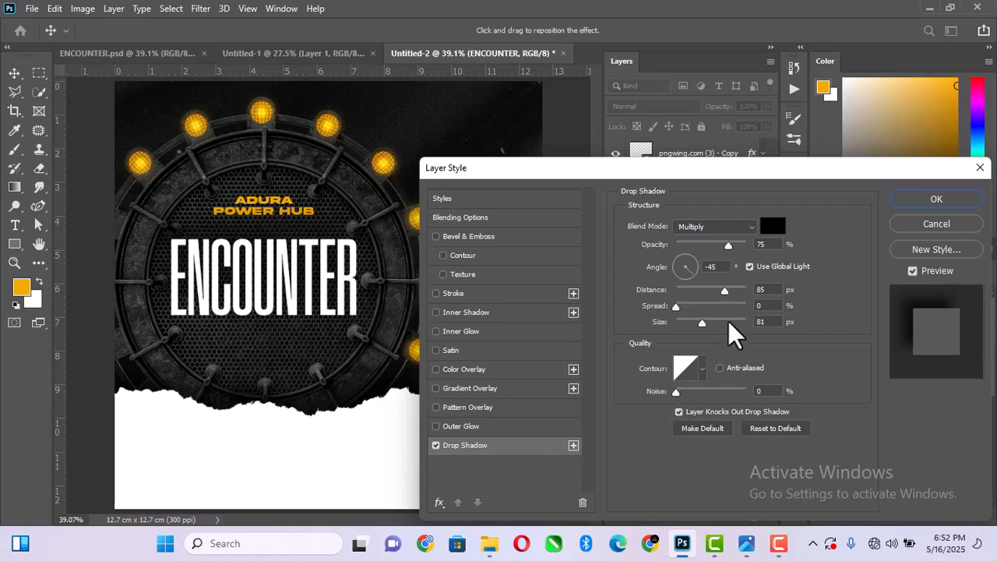
left_click(749, 267)
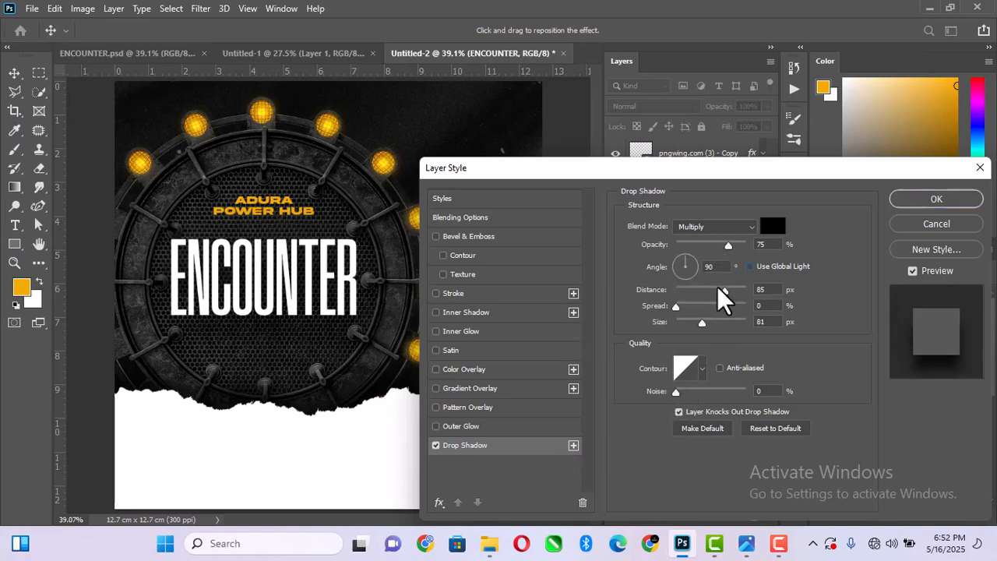
left_click_drag(726, 246, 721, 246)
left_click(935, 199)
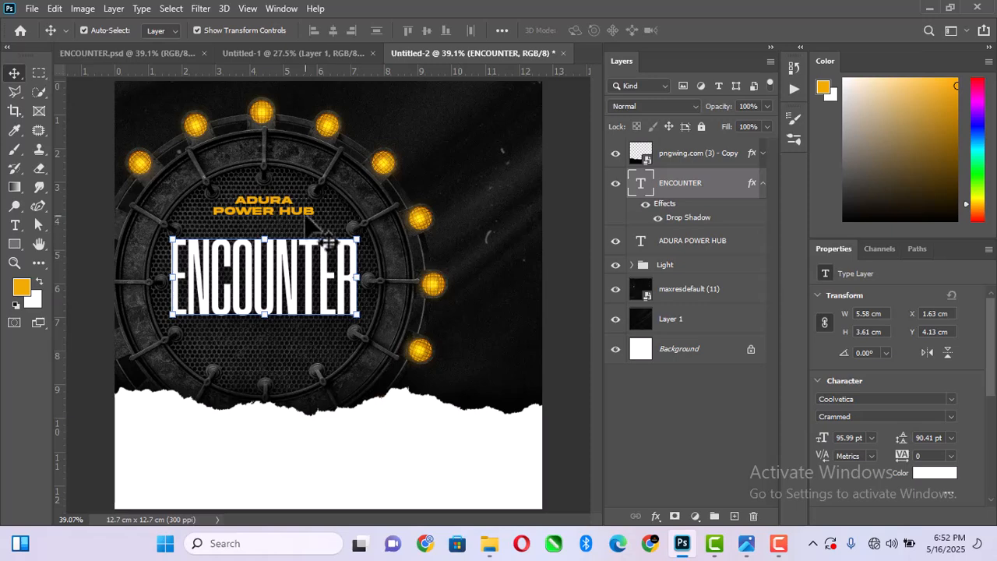
Type 'Night' in white below ENCOUNTER and scale it up to about 381%
key("t")
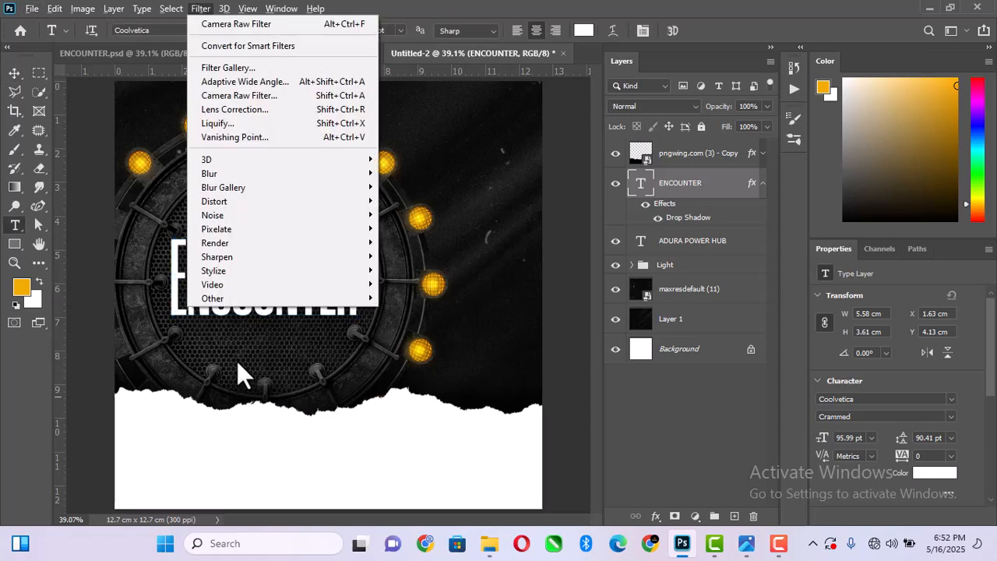
left_click(237, 358)
left_click(244, 344)
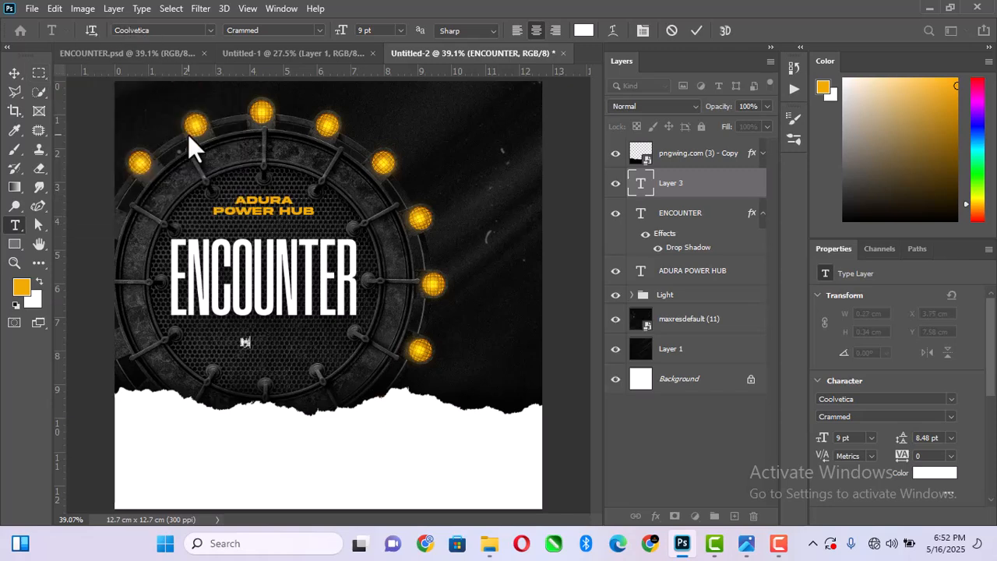
left_click(14, 74)
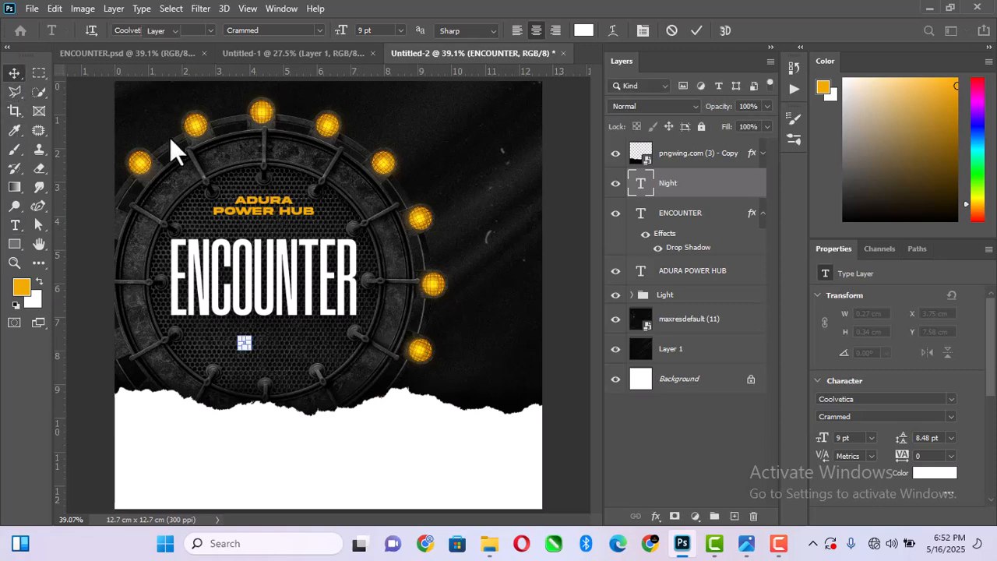
left_click_drag(252, 353, 275, 380)
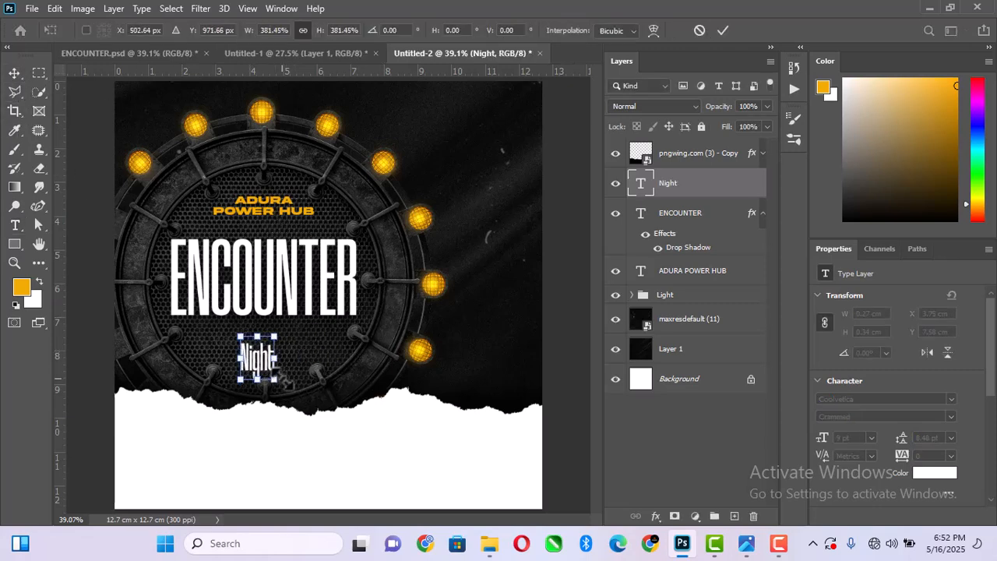
Set Night in the Autography font and tighten its tracking to -25, then -50
key("Return")
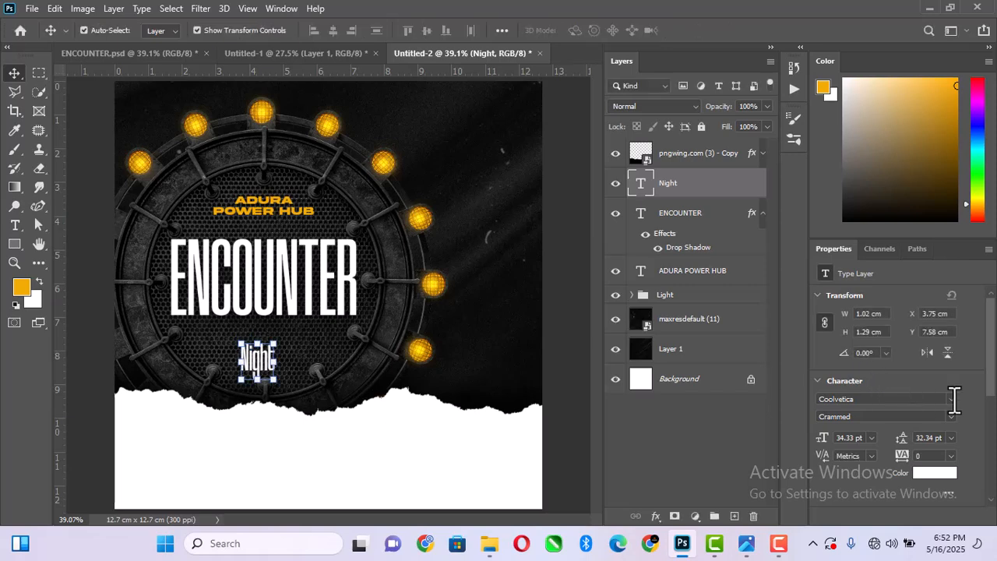
left_click(949, 398)
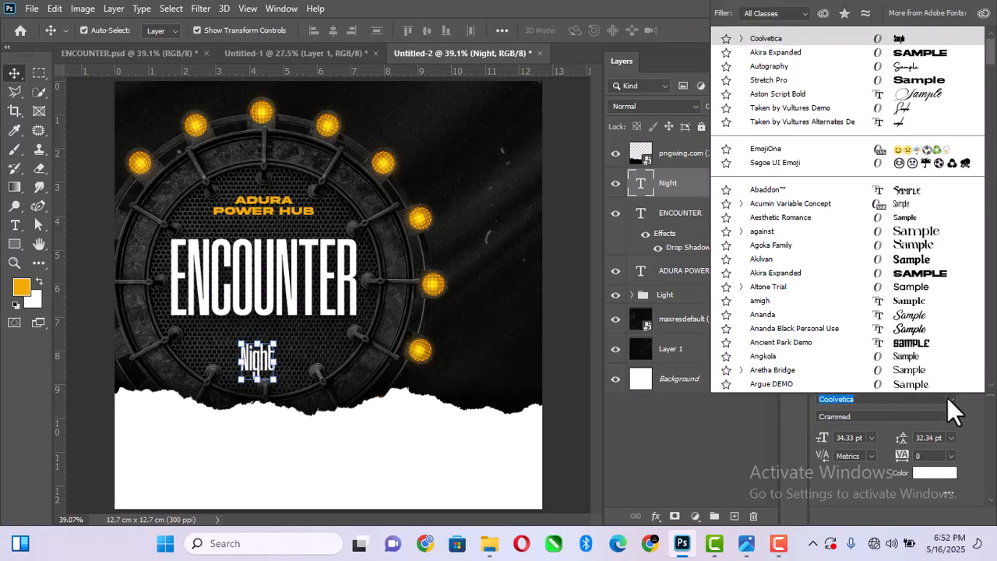
left_click(919, 67)
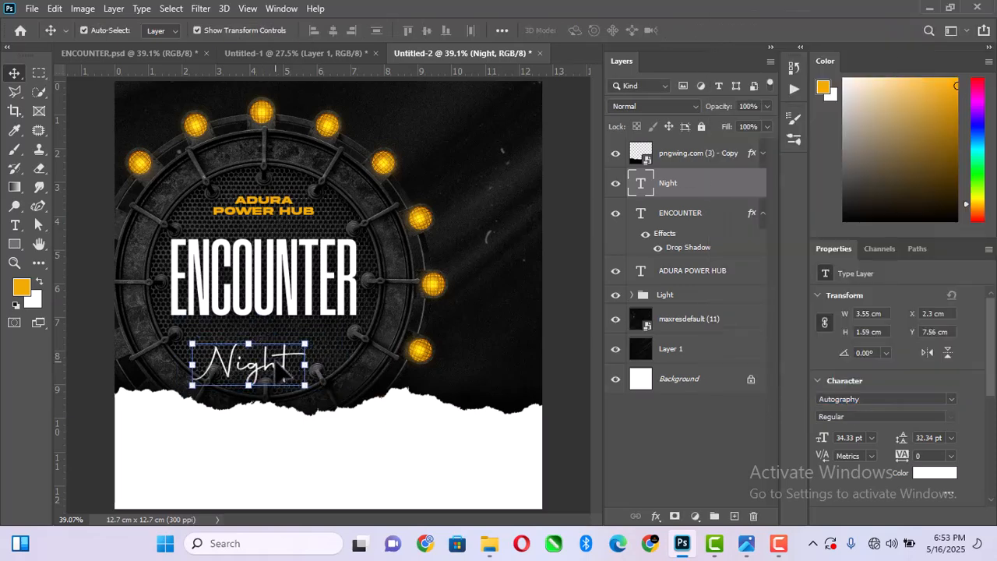
left_click(951, 456)
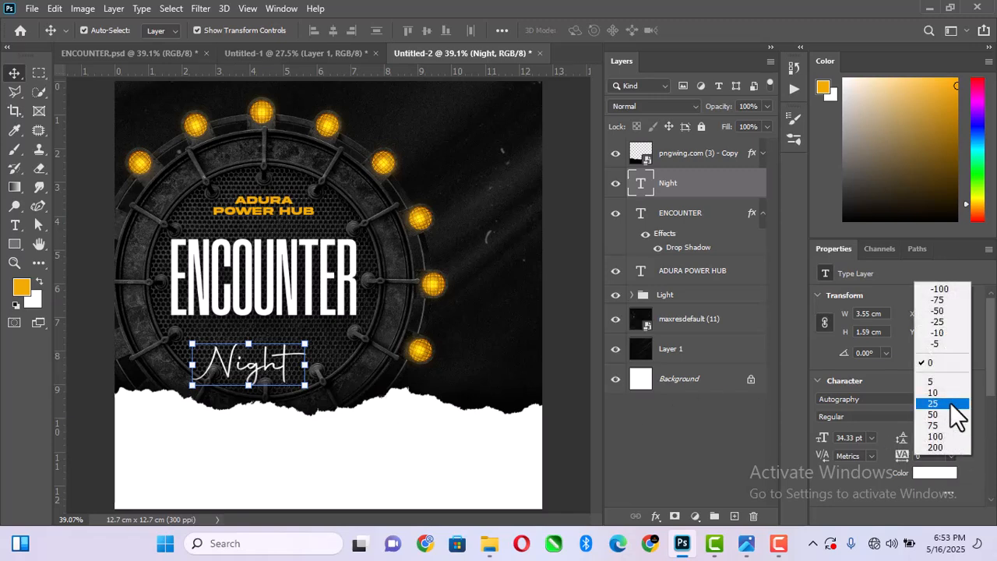
left_click(954, 328)
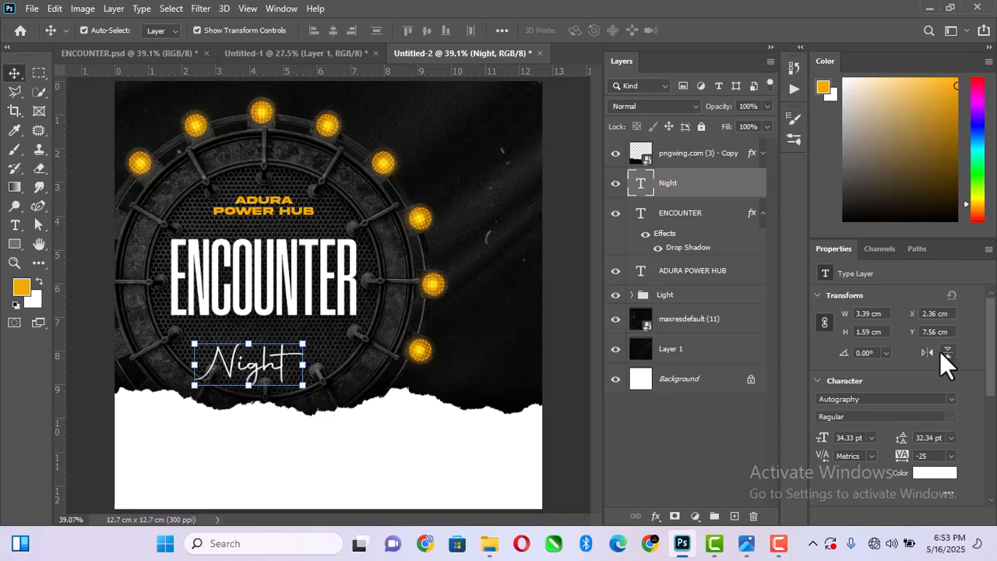
left_click(950, 457)
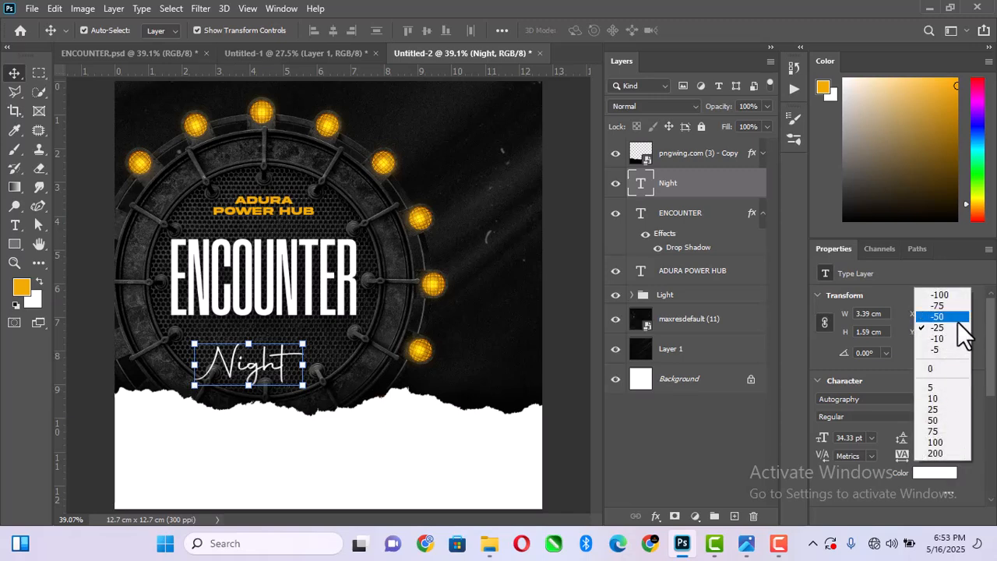
left_click(941, 316)
Enlarge Night to about 143%, nudge it up, and copy ENCOUNTER's drop shadow onto it
key("ctrl+t")
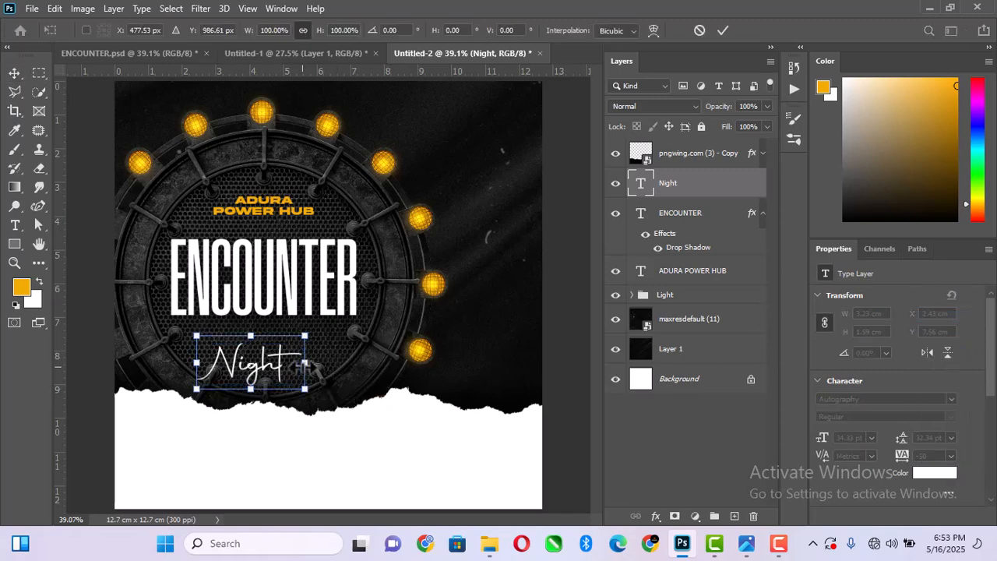
left_click_drag(303, 364, 320, 328)
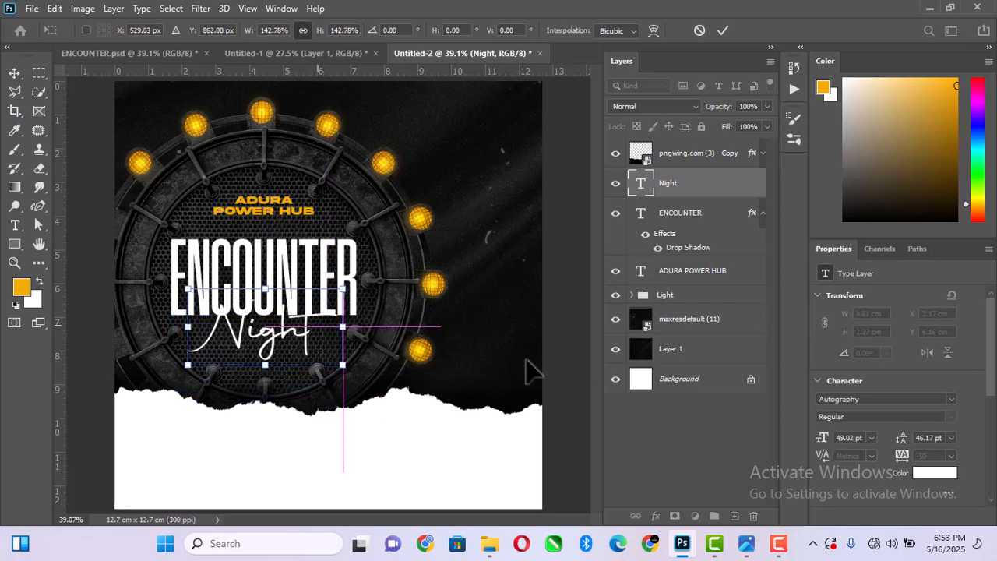
left_click(702, 182)
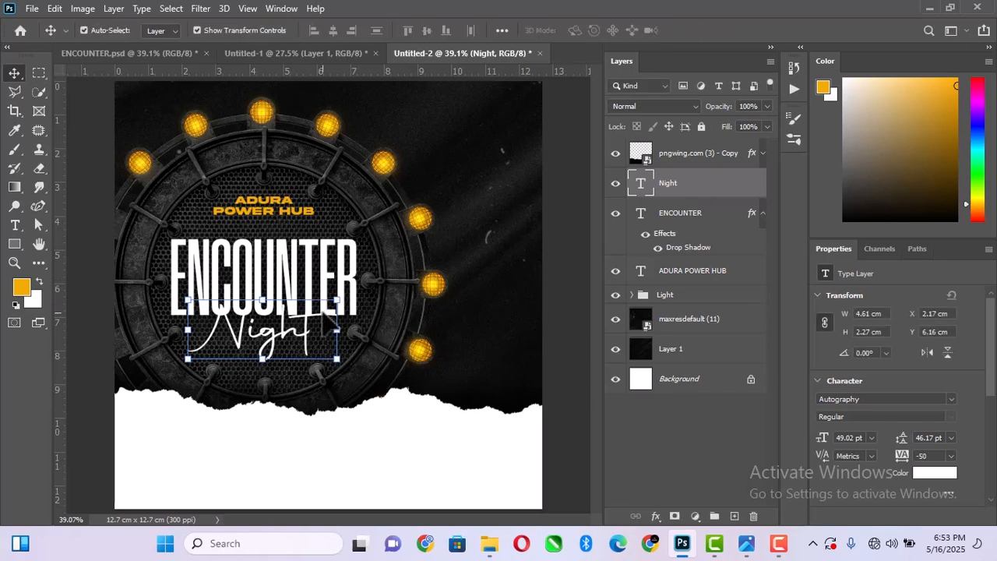
key("Up")
key("Up")
key("Up")
key("Up")
key("Up")
key("Up")
key("Up")
key("Up")
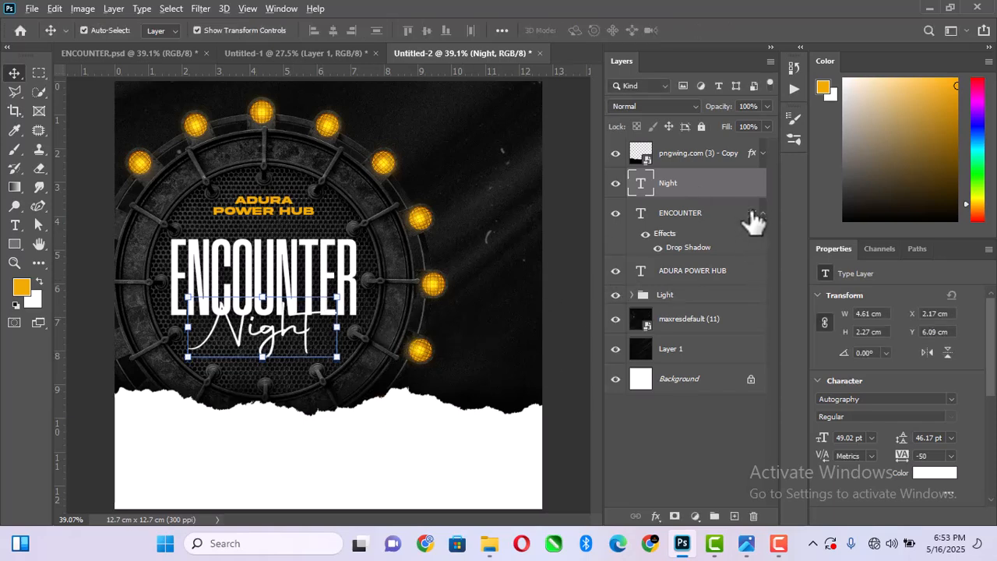
left_click_drag(751, 215, 751, 185)
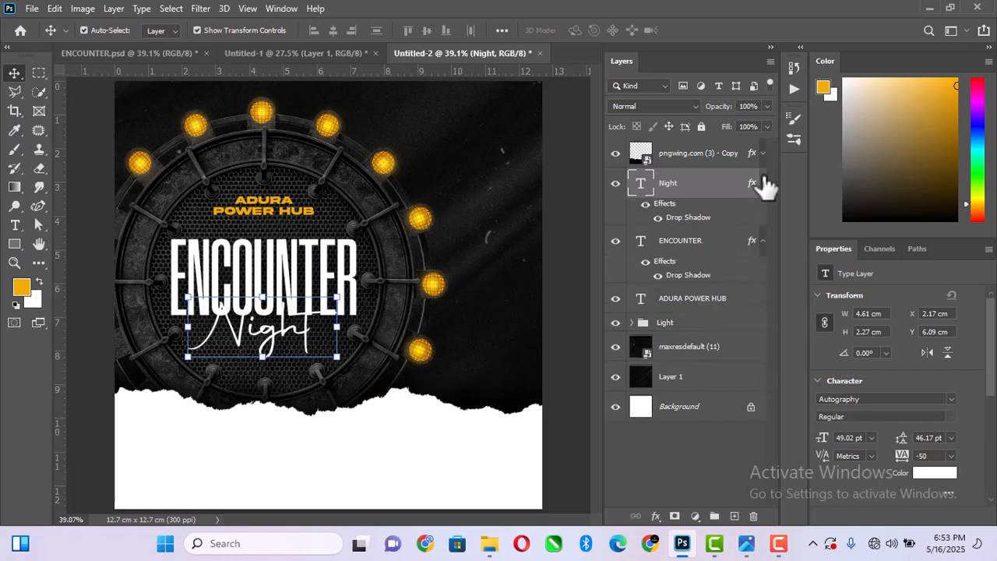
left_click(763, 183)
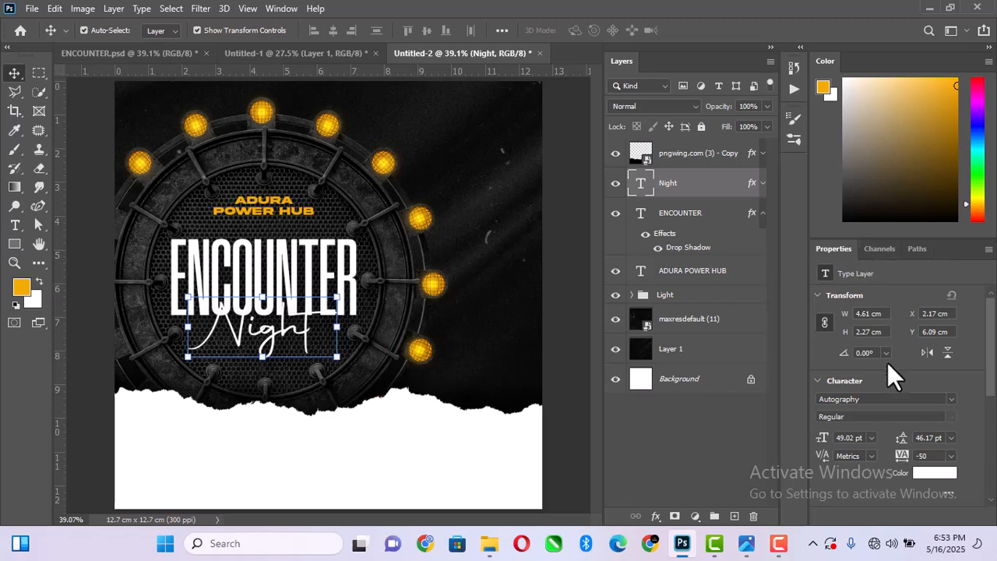
Recolour the Night text orange f1aa00
left_click(930, 473)
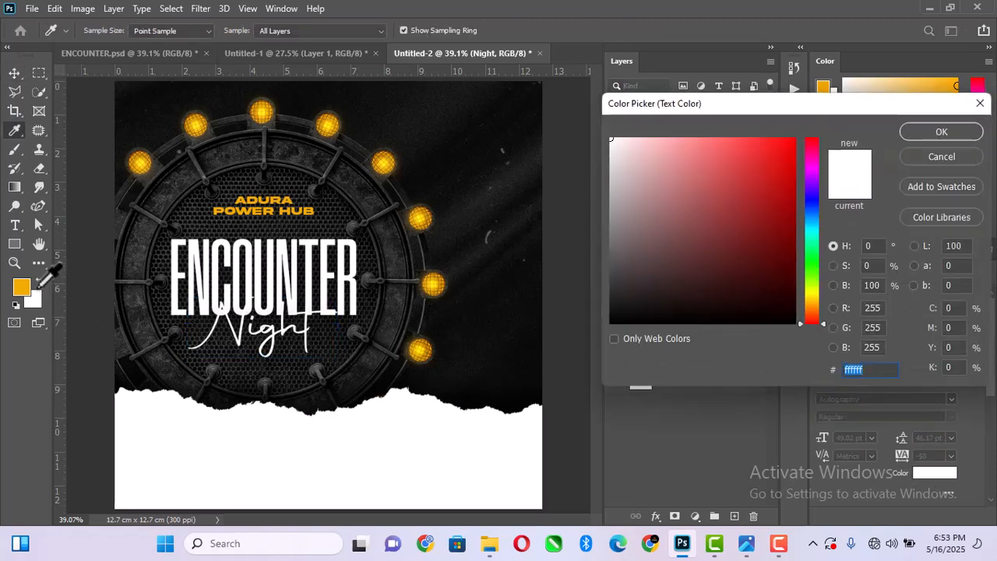
left_click(22, 287)
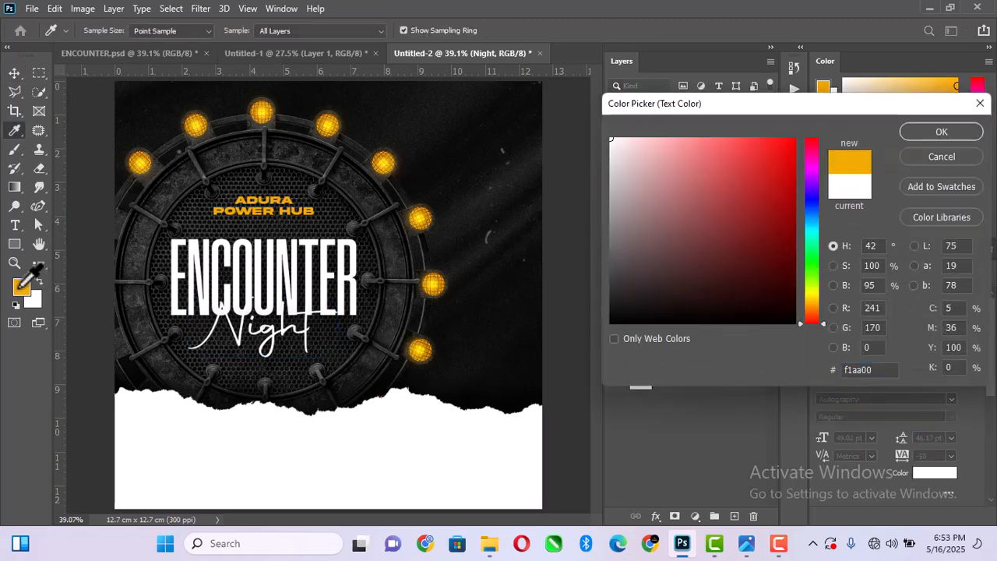
left_click(910, 134)
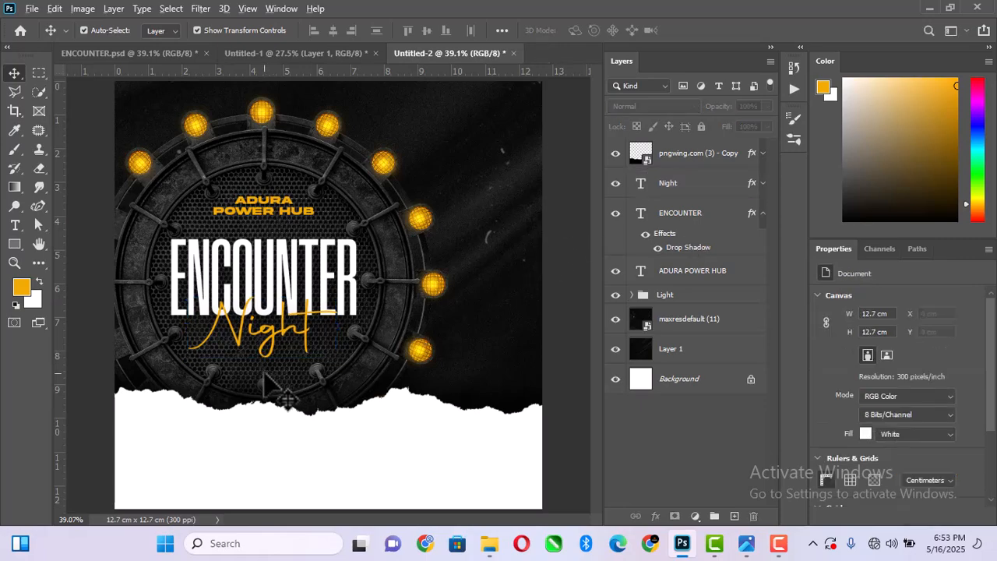
scroll(259, 373, "up", 2)
scroll(500, 243, "down", 3)
scroll(251, 404, "up", 2)
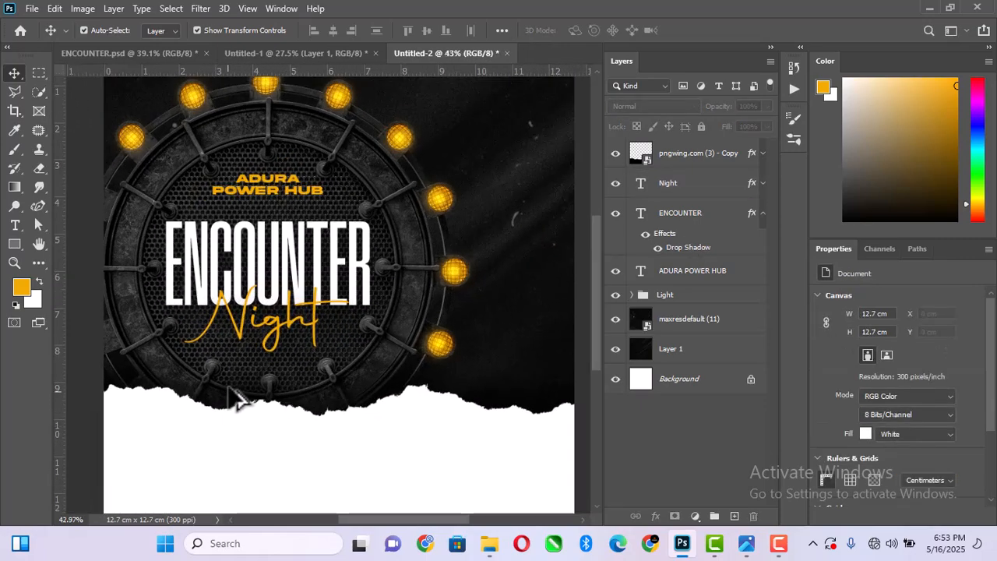
scroll(272, 247, "down", 4)
scroll(272, 259, "up", 2)
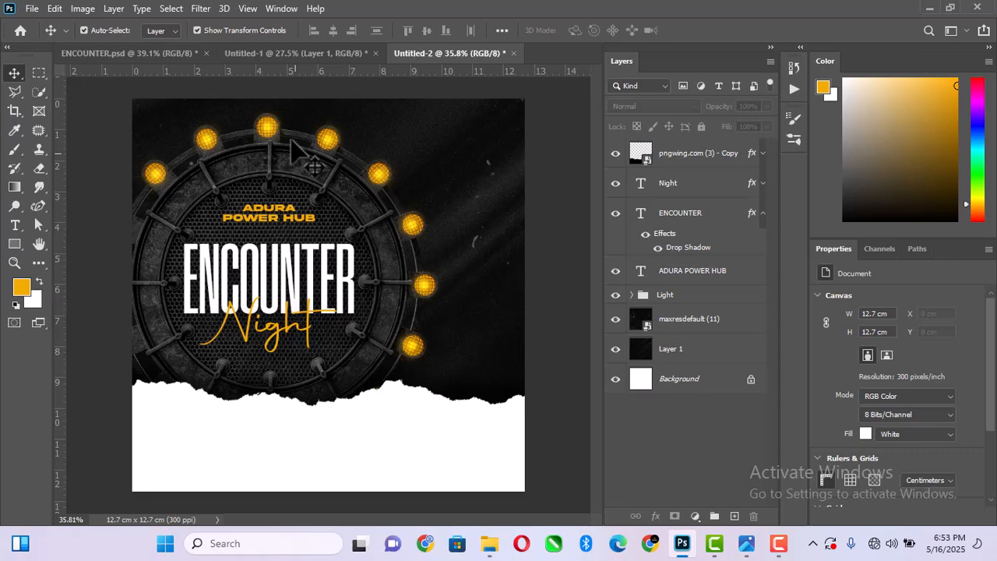
left_click(298, 52)
Drag the speaker's photo into the flyer, scale it to about 40%, tilt it, and commit it bottom right
left_click_drag(342, 253, 514, 389)
left_click_drag(565, 262, 552, 277)
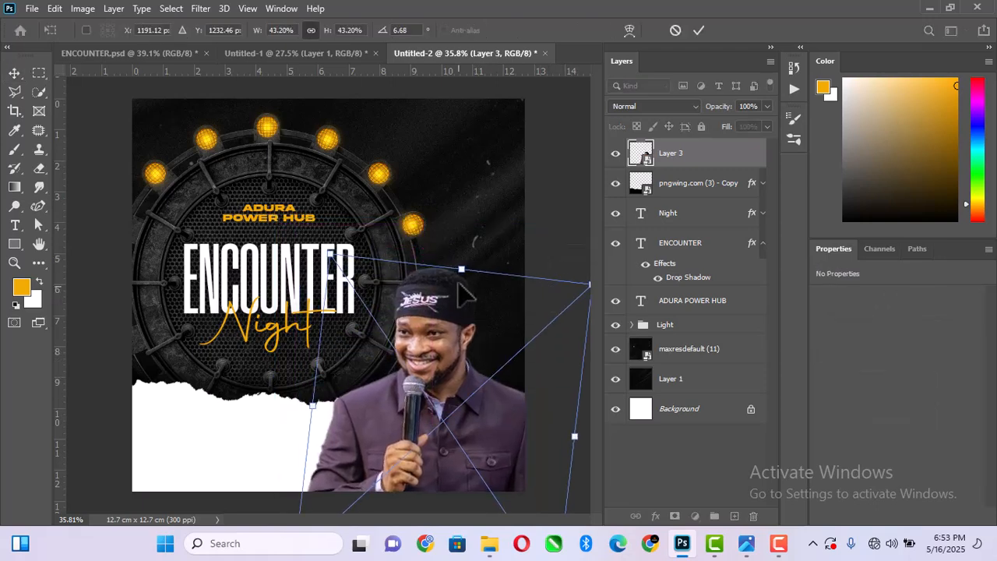
left_click_drag(460, 269, 460, 281)
left_click_drag(434, 349, 458, 349)
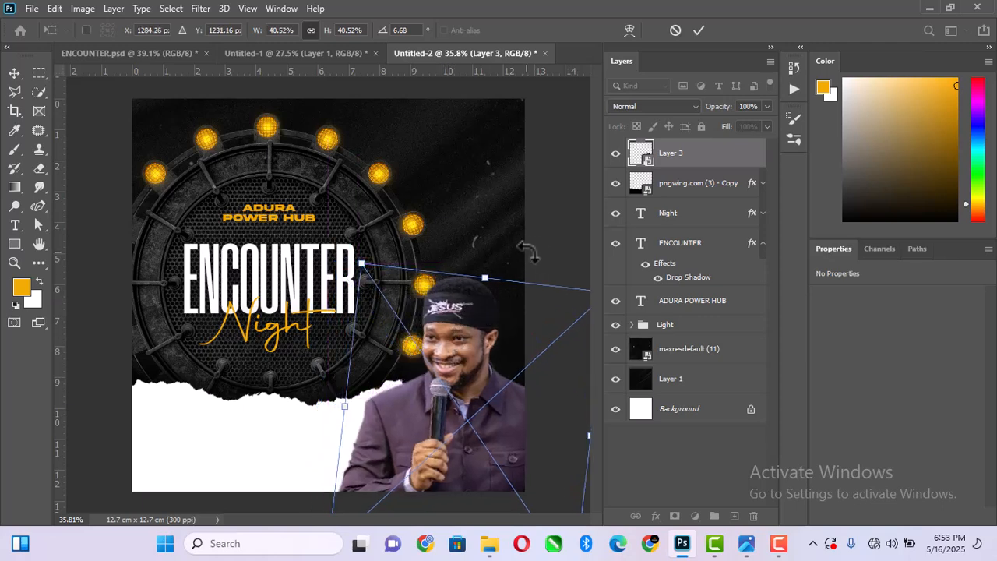
mouse_move(529, 250)
left_mouse_down()
mouse_move(563, 223)
mouse_move(539, 247)
left_mouse_up()
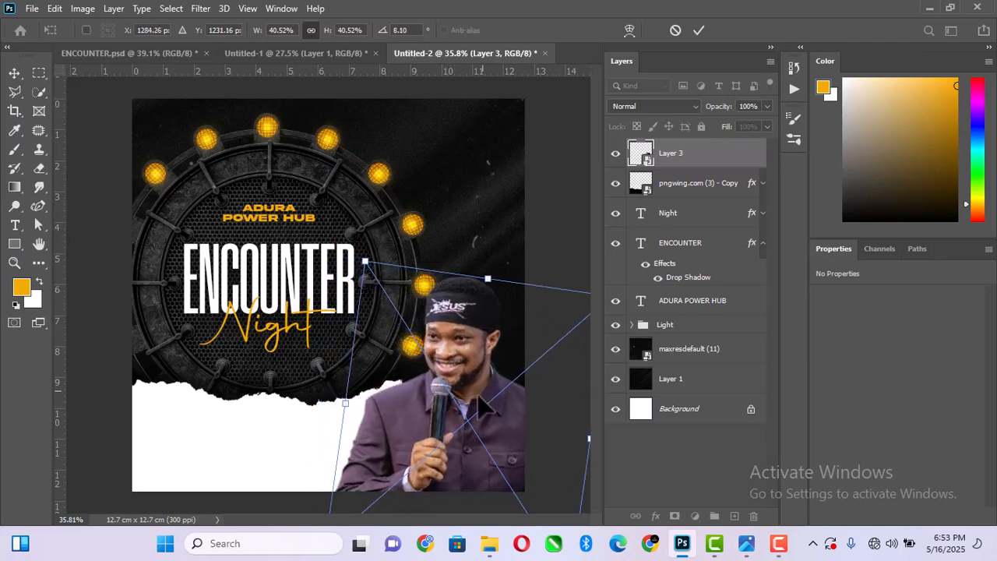
left_click_drag(450, 387, 454, 379)
key("Return")
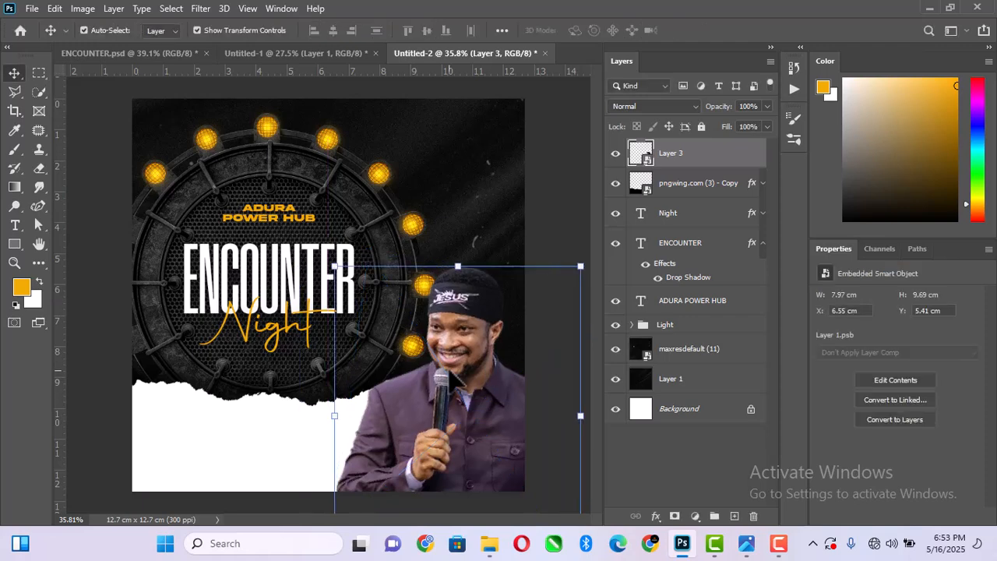
left_click(204, 11)
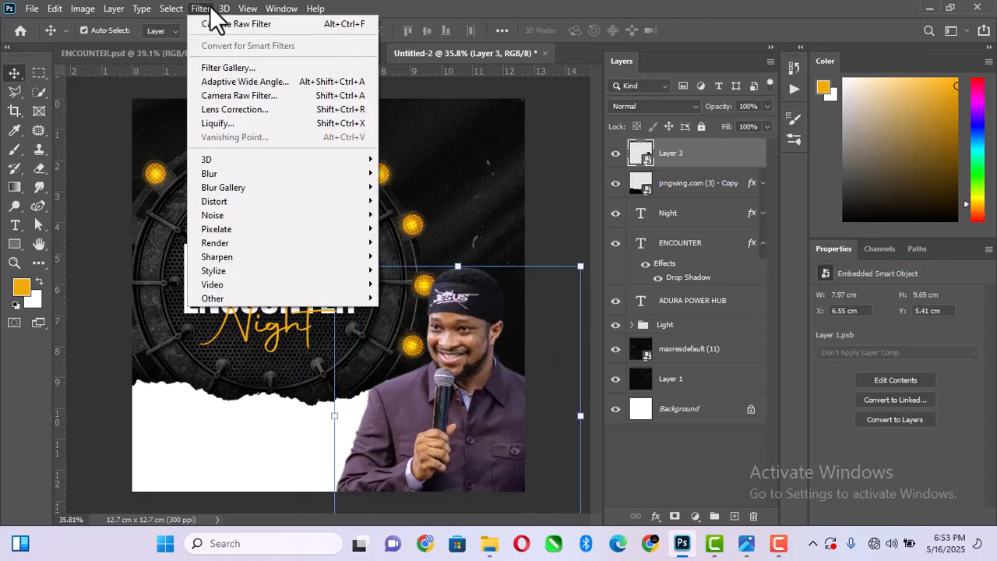
Apply the PSDESIRE B_W DRAMA preset in Camera Raw Filter with exposure +0.15
left_click(246, 92)
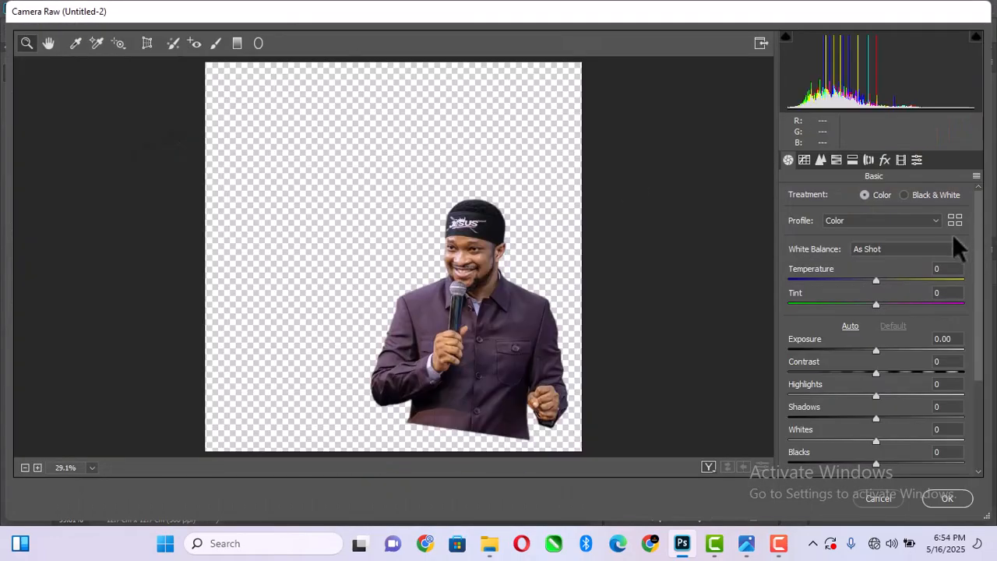
left_click(977, 176)
left_click(915, 284)
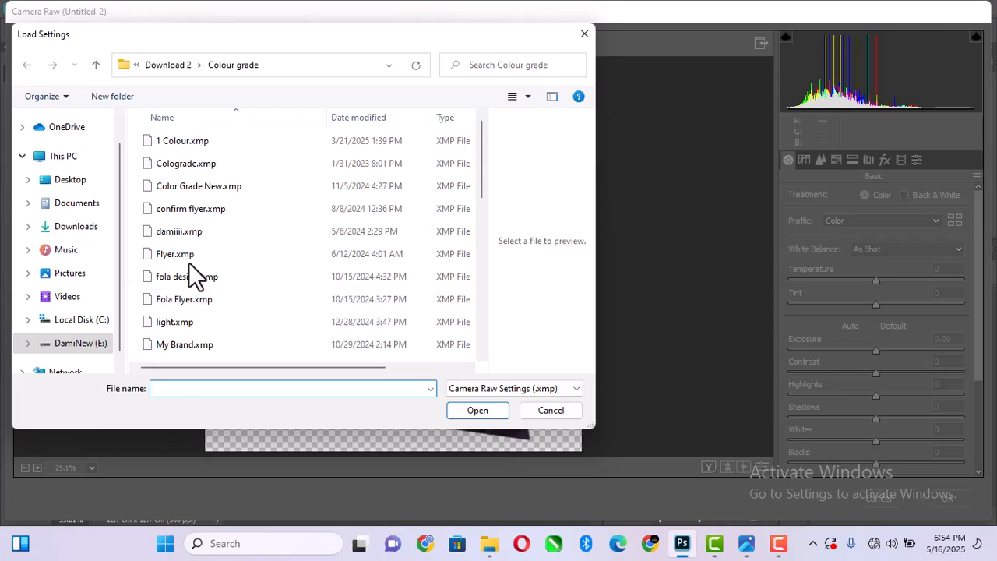
scroll(205, 278, "down", 2)
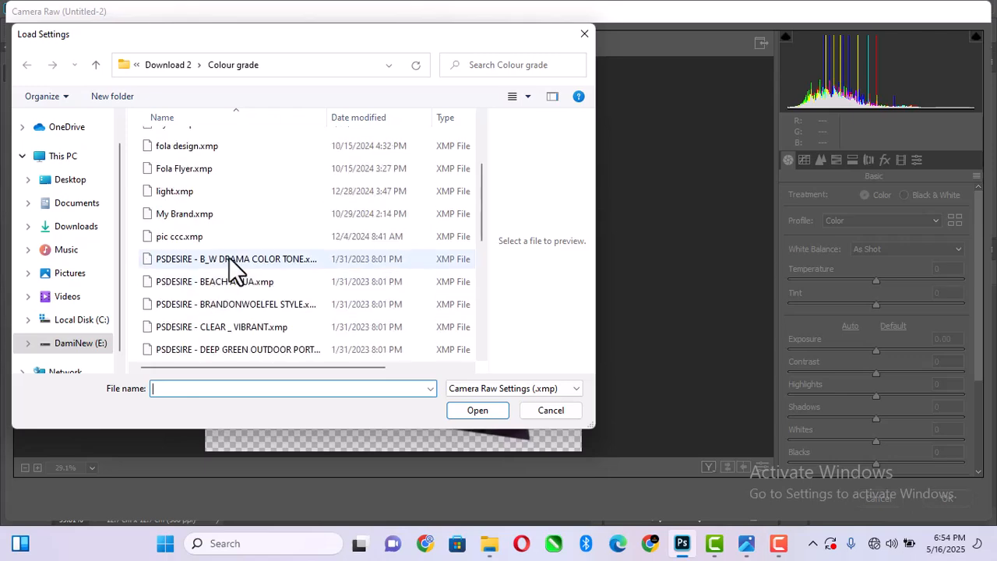
left_click(234, 261)
left_click(478, 411)
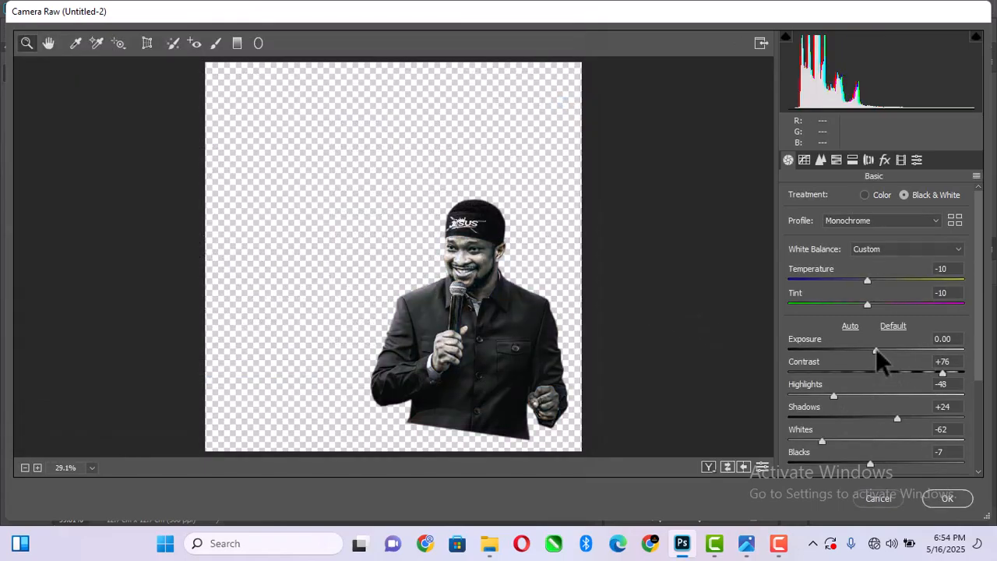
left_click_drag(875, 348, 881, 345)
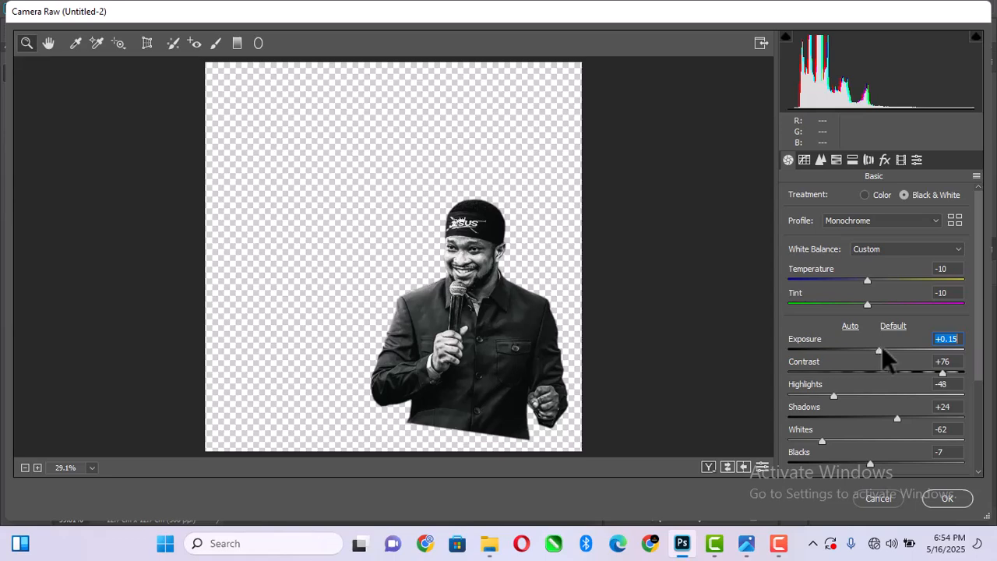
left_click(939, 497)
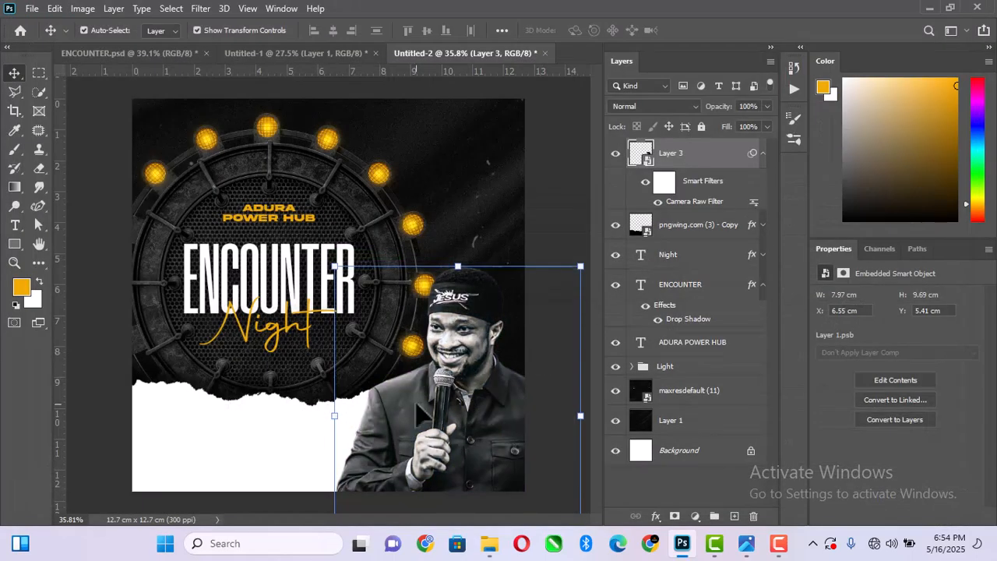
Shift the speaker's photo slightly left and add a new empty layer above it
left_click_drag(442, 419, 434, 421)
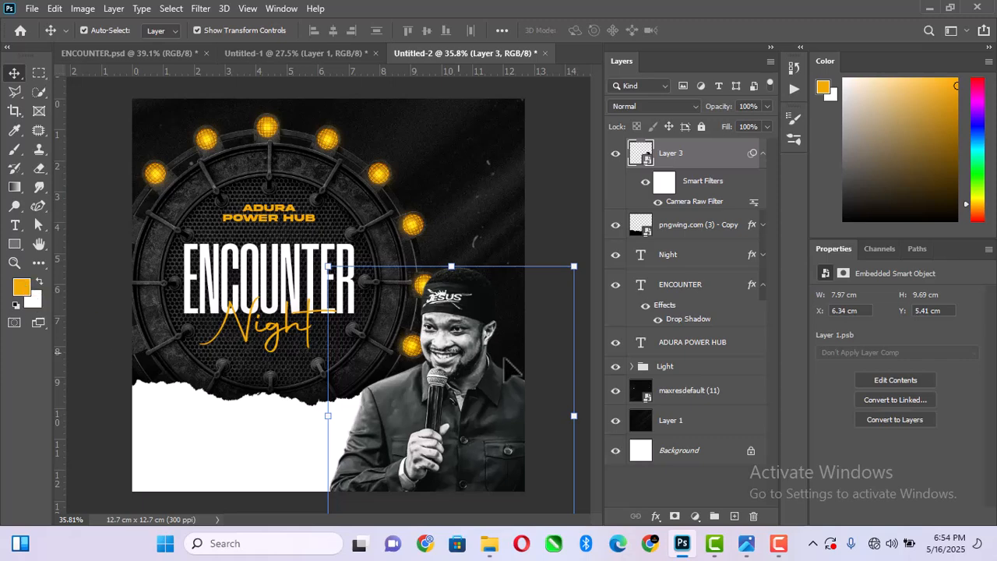
left_click(762, 154)
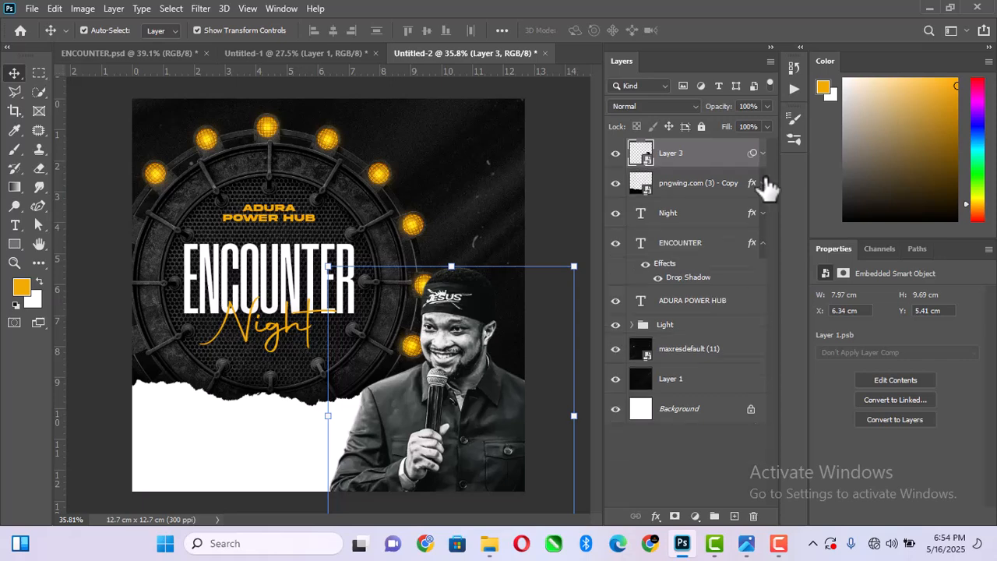
left_click(734, 516)
Paint a soft orange glow with a 500 px brush and set the layer to Screen
key("b")
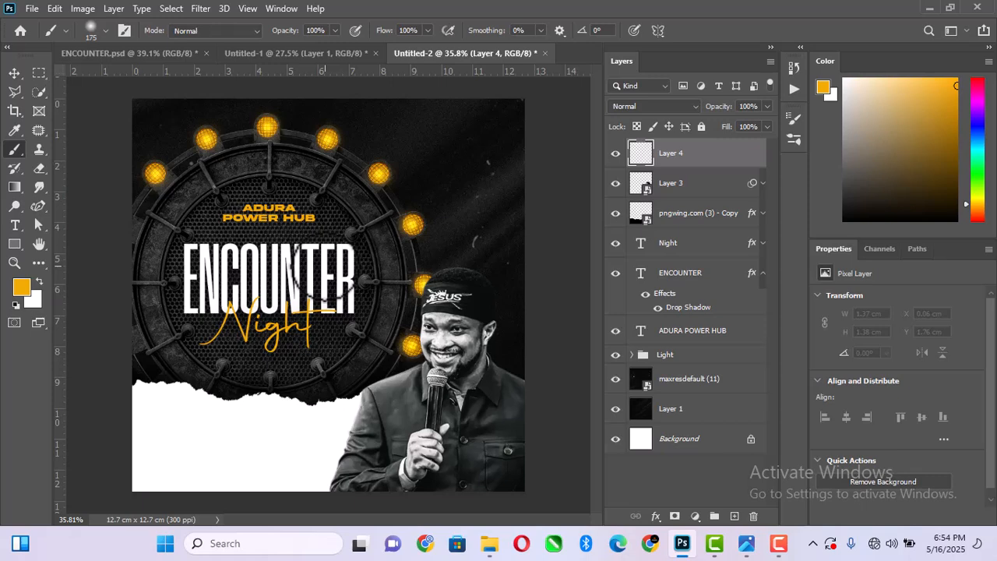
key("bracketright")
key("bracketright")
key("bracketright")
key("bracketright")
key("bracketright")
left_click(355, 272)
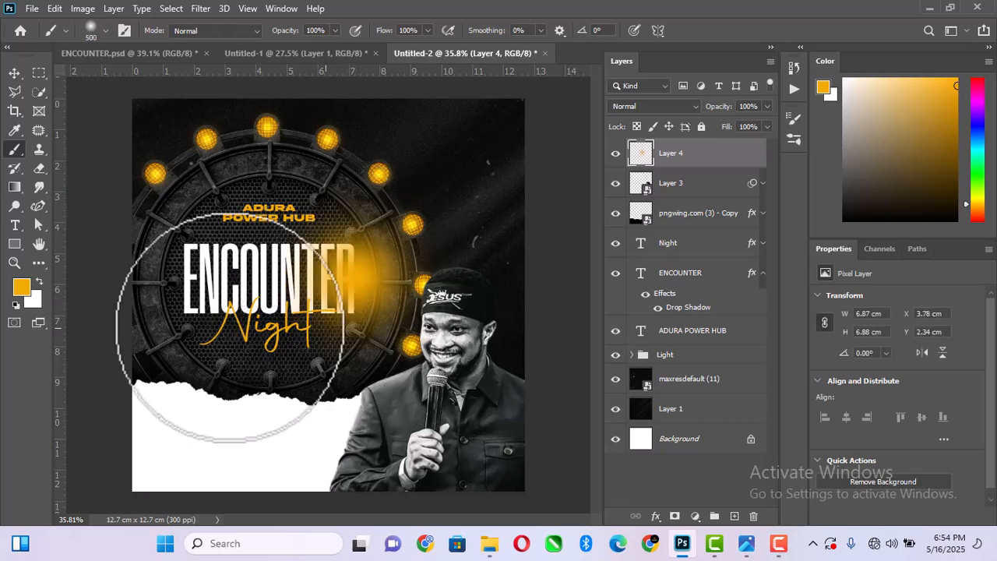
left_click(14, 72)
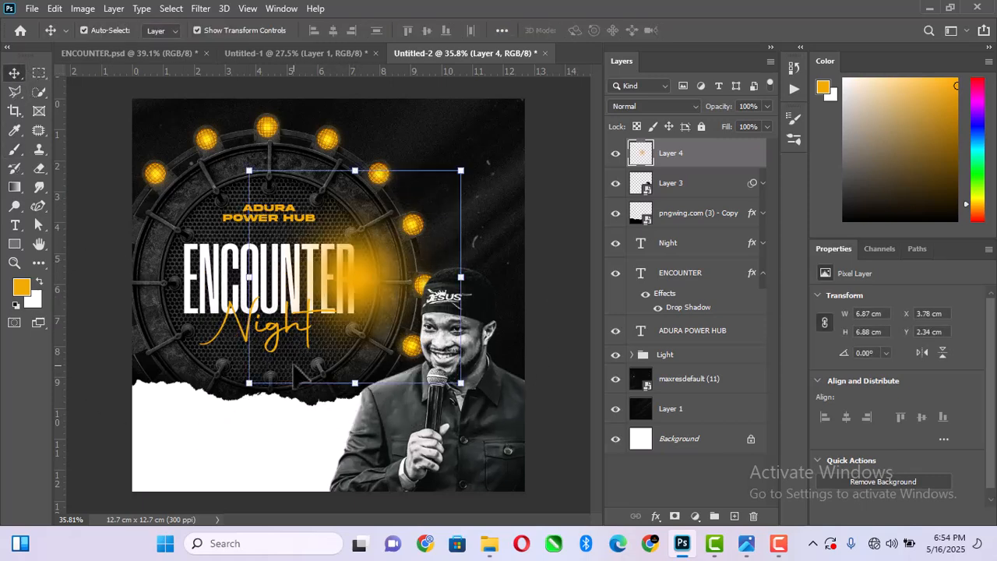
left_click(662, 106)
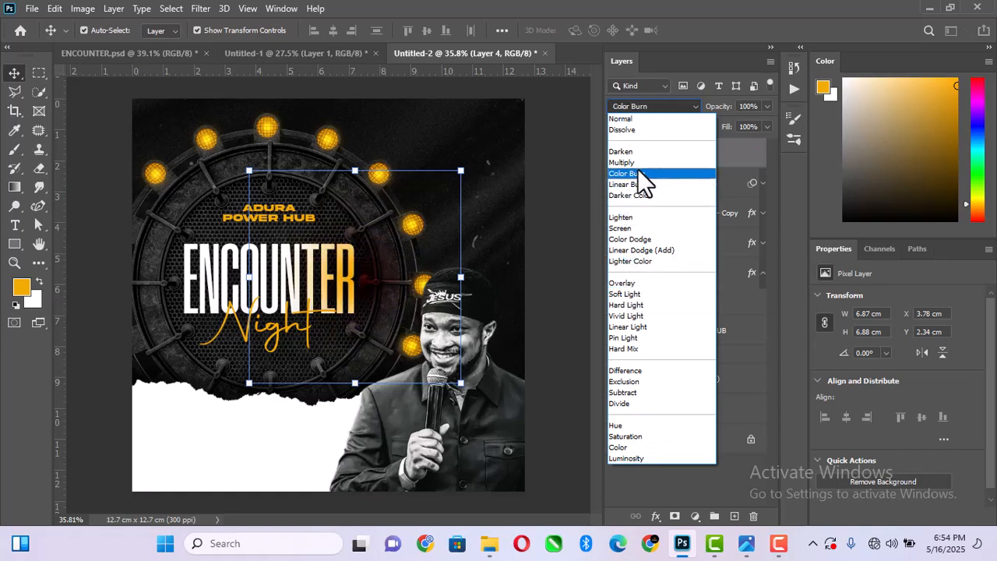
left_click(627, 227)
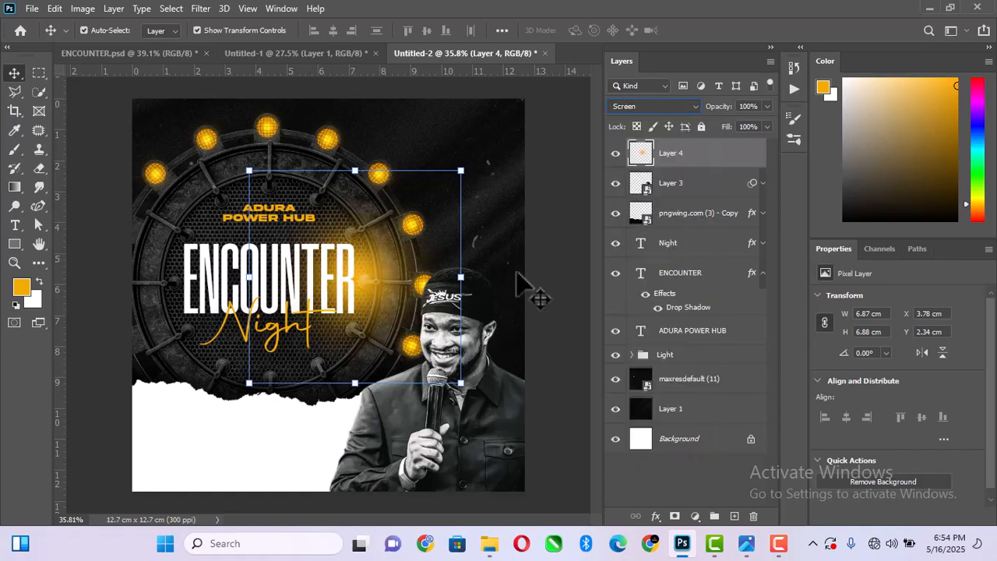
Enlarge the orange glow to about 217% and place it in the top-left corner
left_click_drag(461, 276, 263, 181)
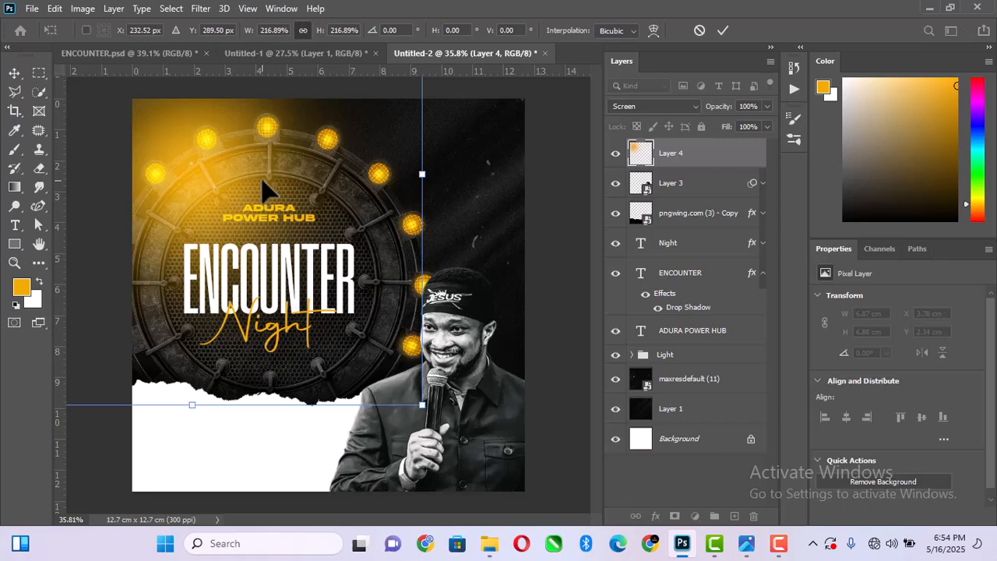
left_click_drag(232, 186, 211, 160)
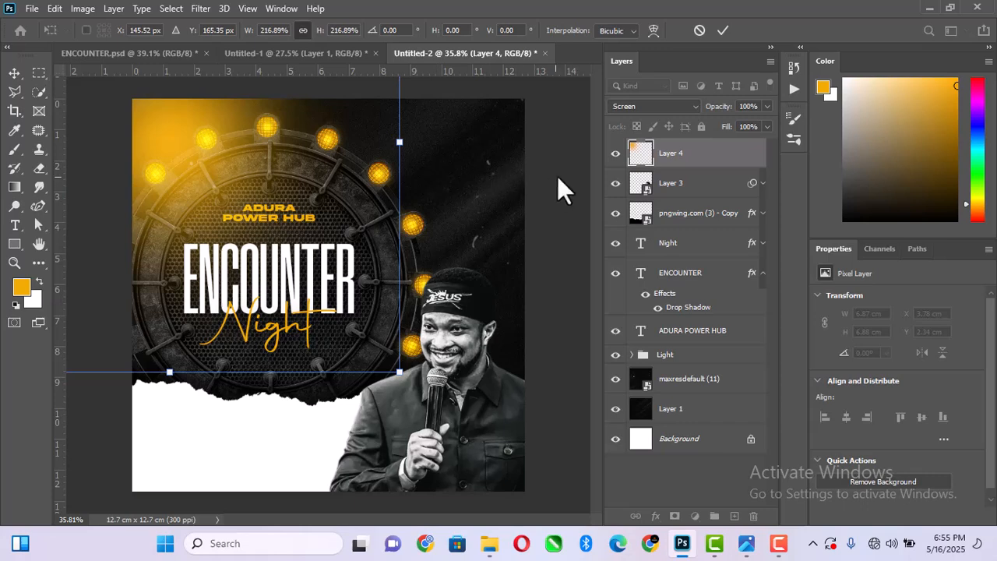
key("Return")
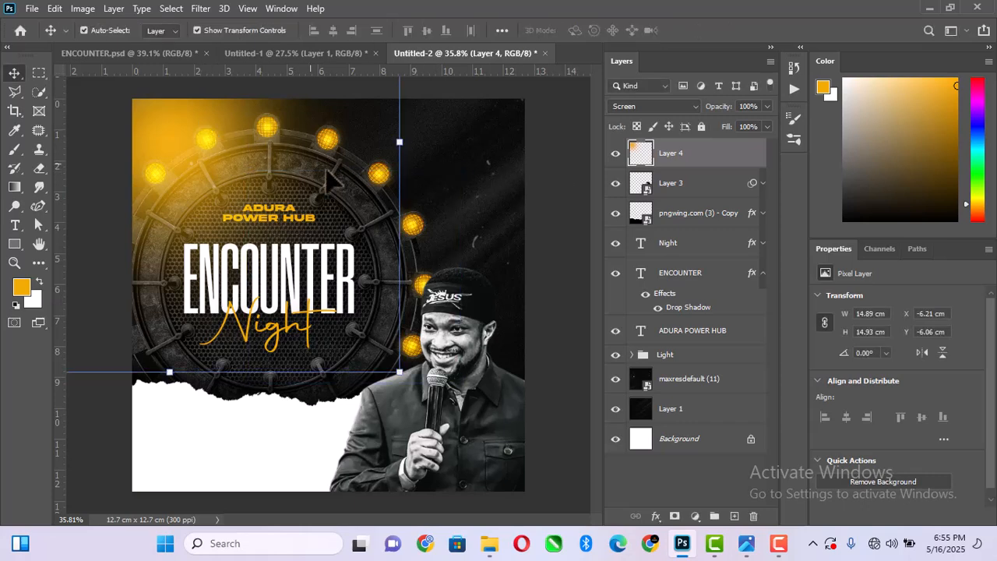
left_click(546, 246)
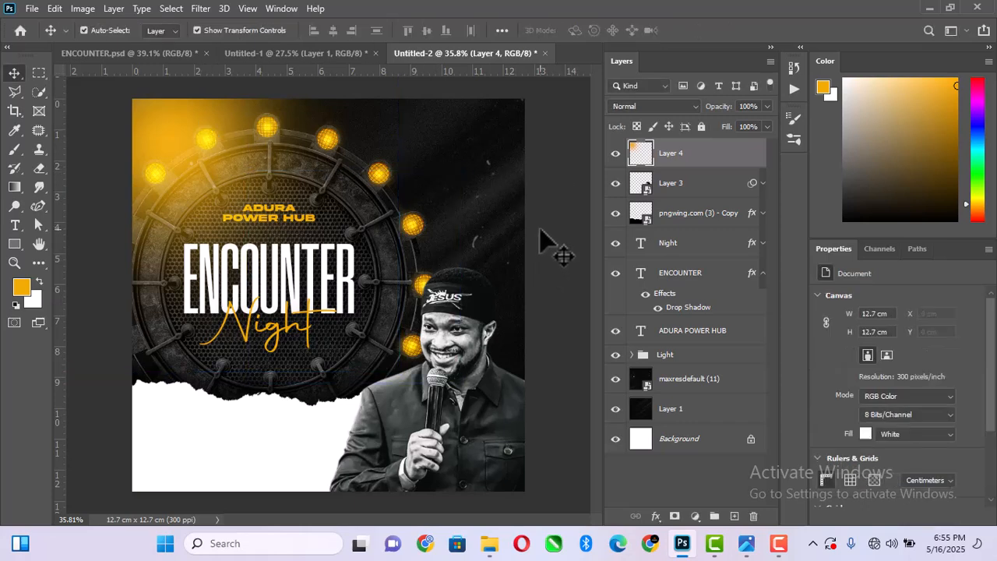
left_click(194, 115)
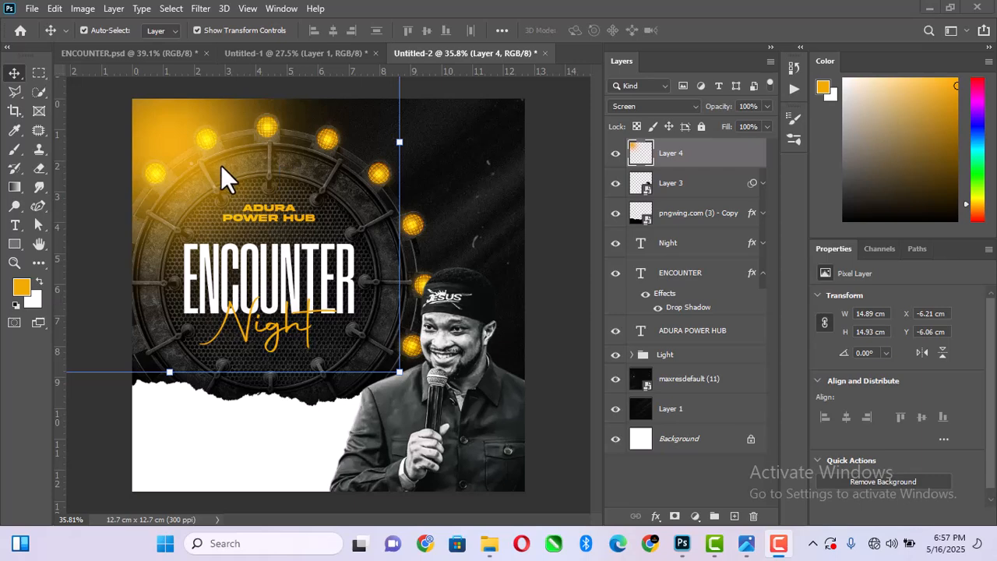
left_click_drag(222, 146, 220, 131)
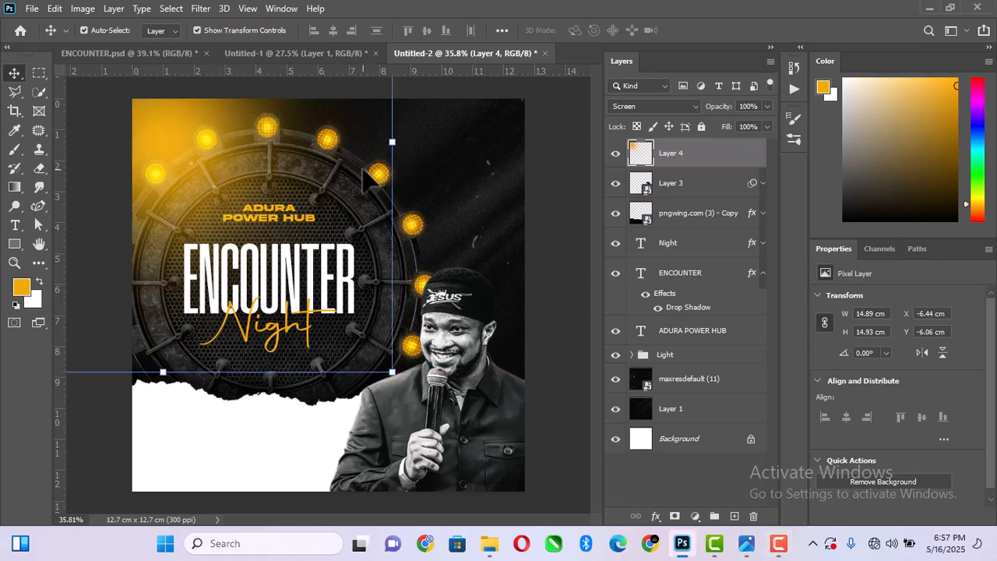
left_click(572, 191)
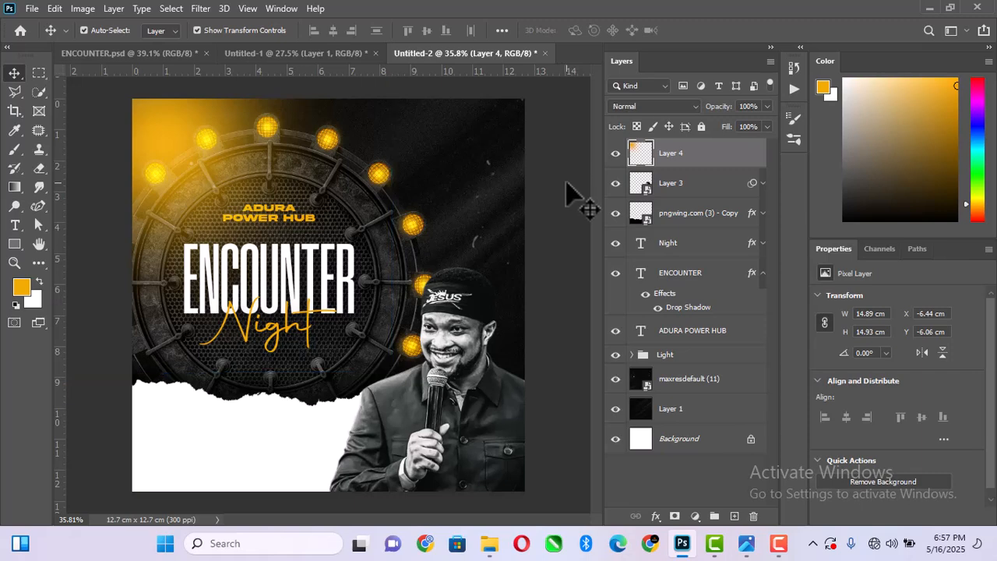
Place the lightstock crowd photo above maxresdefault (11), shrunk to about 32% in the top-right corner
left_click(720, 390)
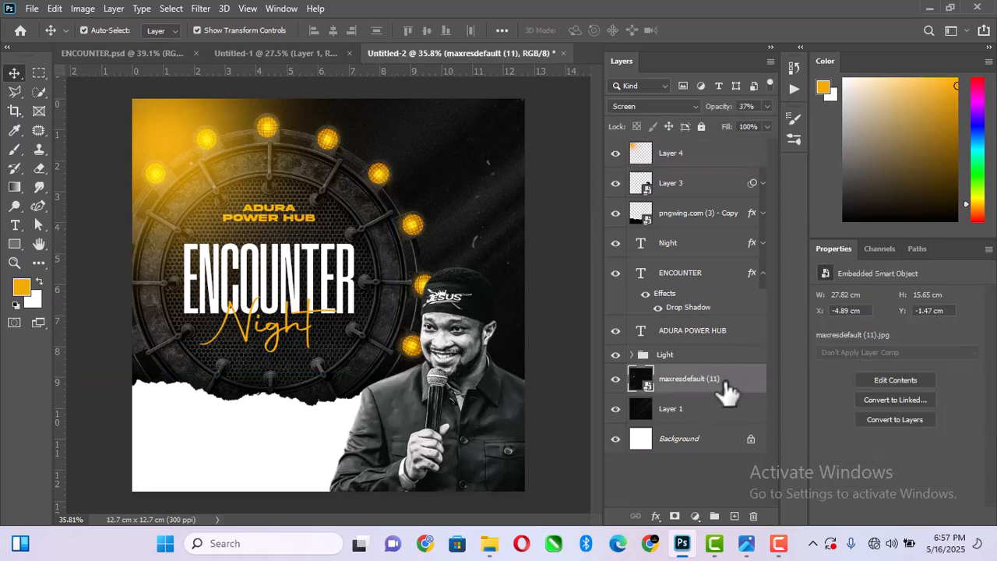
mouse_move(487, 543)
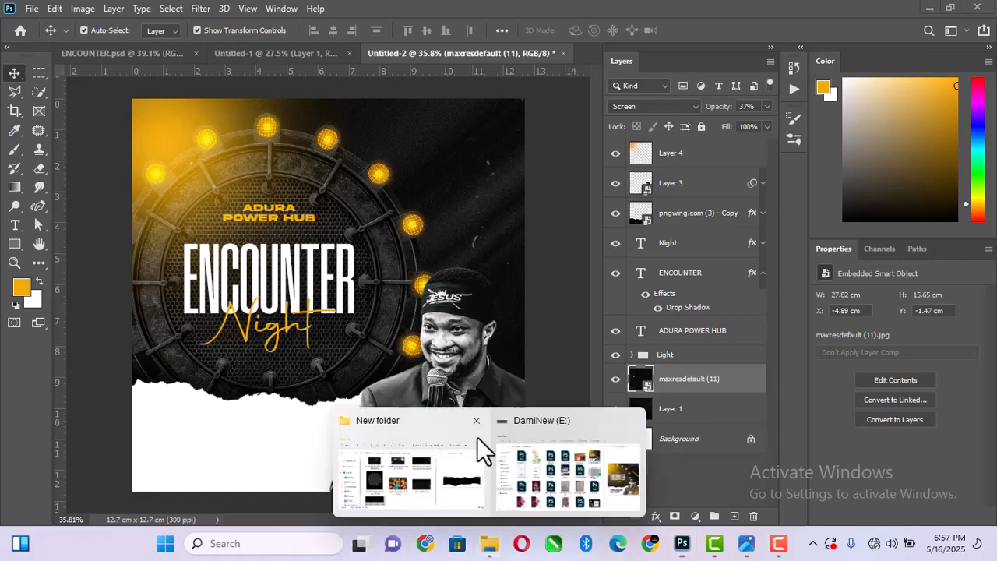
left_click(425, 459)
left_click(299, 406)
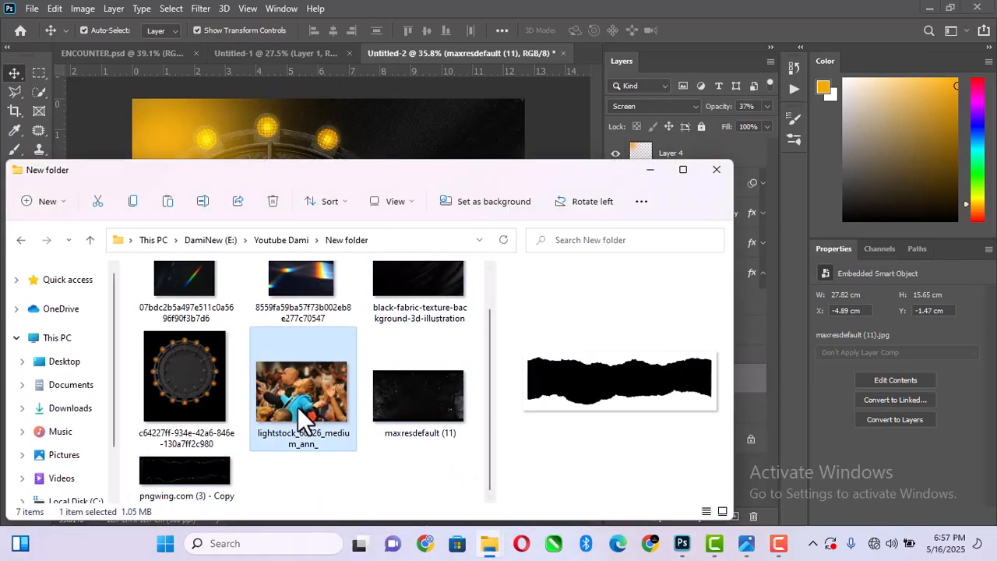
left_click_drag(298, 407, 467, 160)
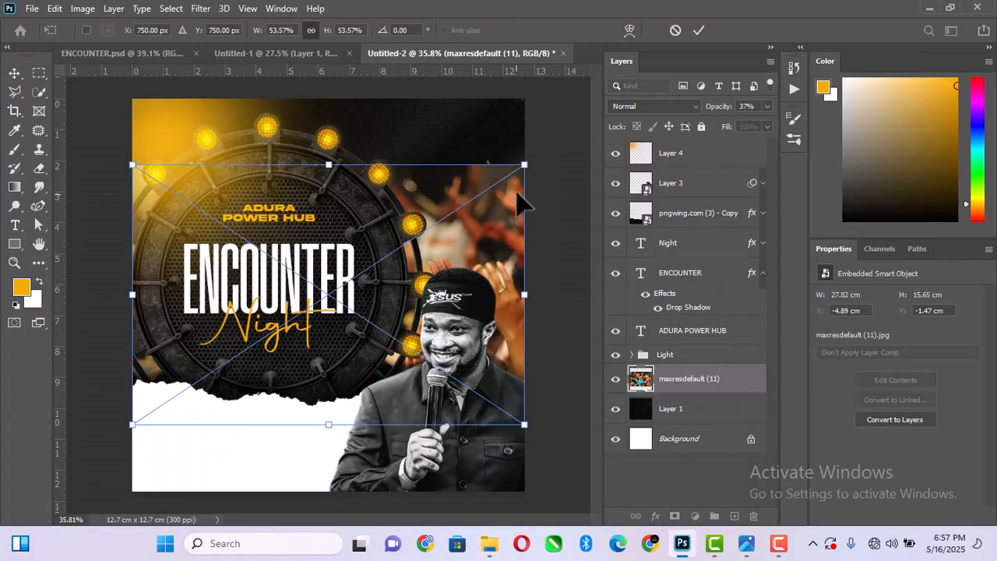
left_click_drag(436, 242, 550, 123)
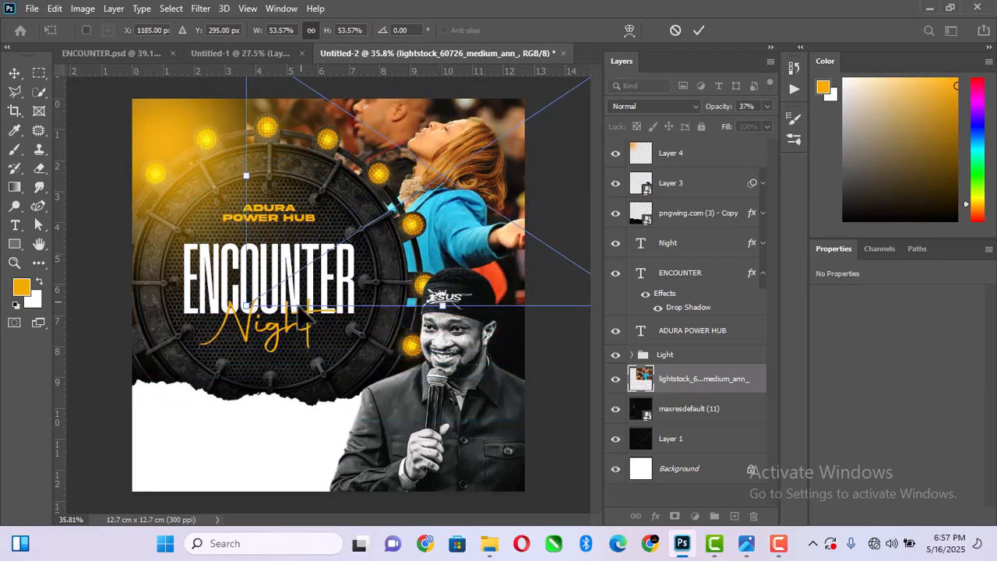
left_click_drag(248, 304, 323, 241)
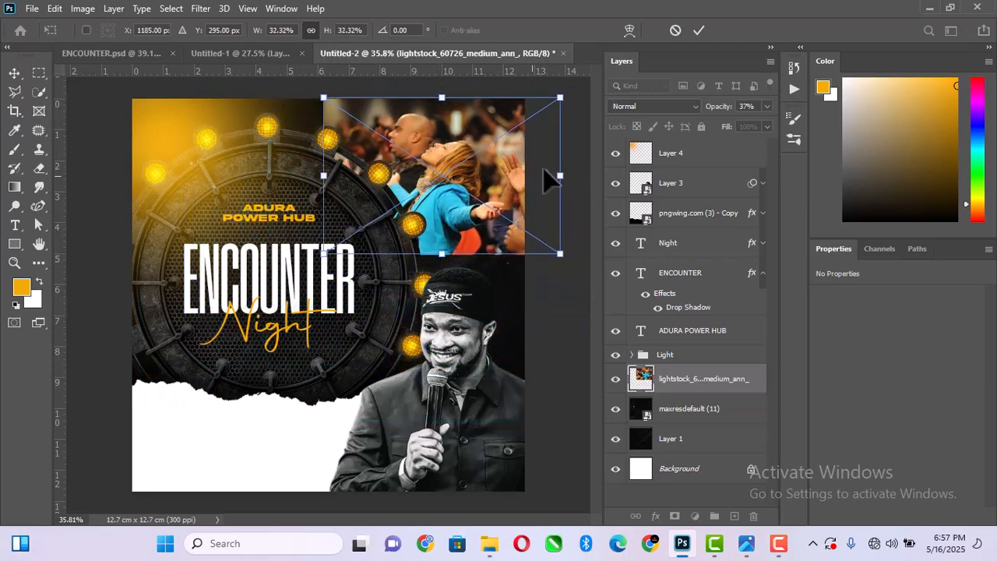
left_click_drag(518, 178, 543, 180)
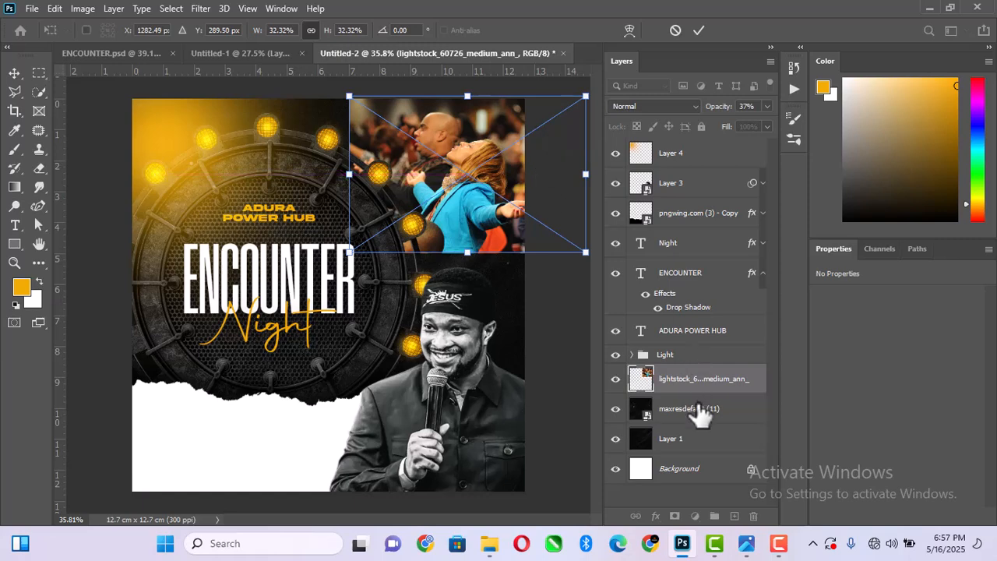
Add a layer mask to the crowd photo and paint out its left edge with a 300 px brush
key("Return")
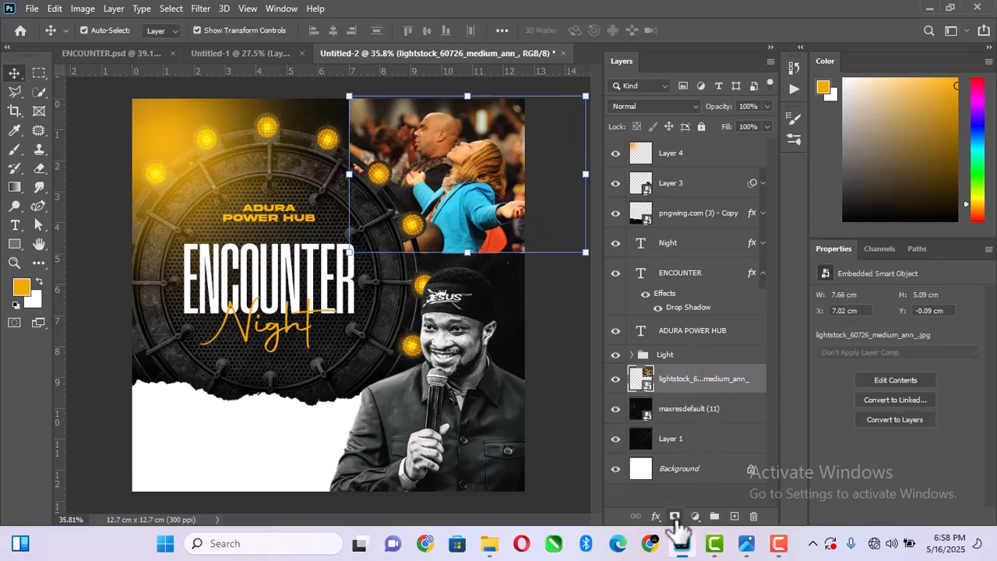
left_click(674, 515)
key("b")
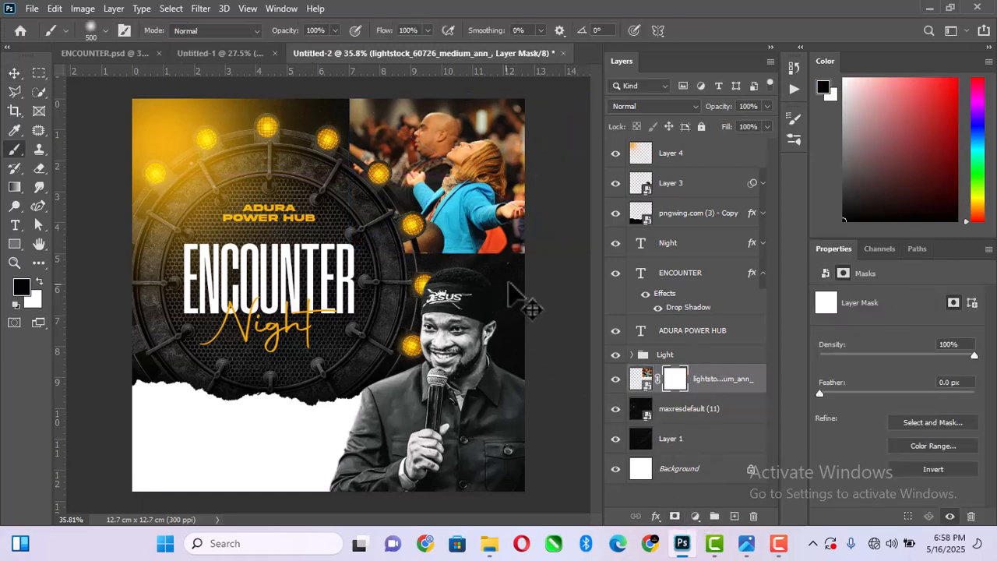
key("bracketleft")
key("bracketleft")
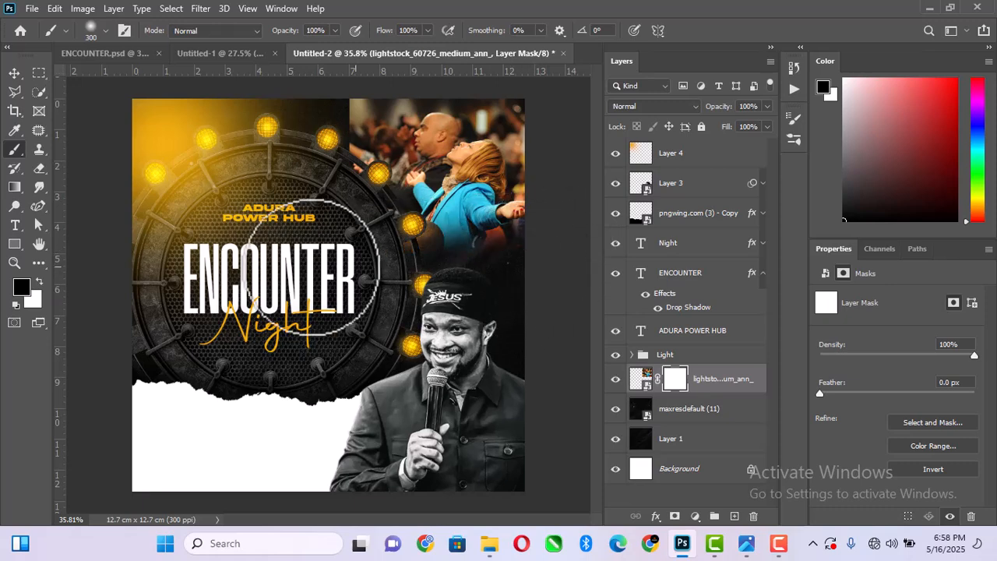
mouse_move(345, 109)
left_mouse_down()
mouse_move(350, 100)
mouse_move(348, 353)
left_mouse_up()
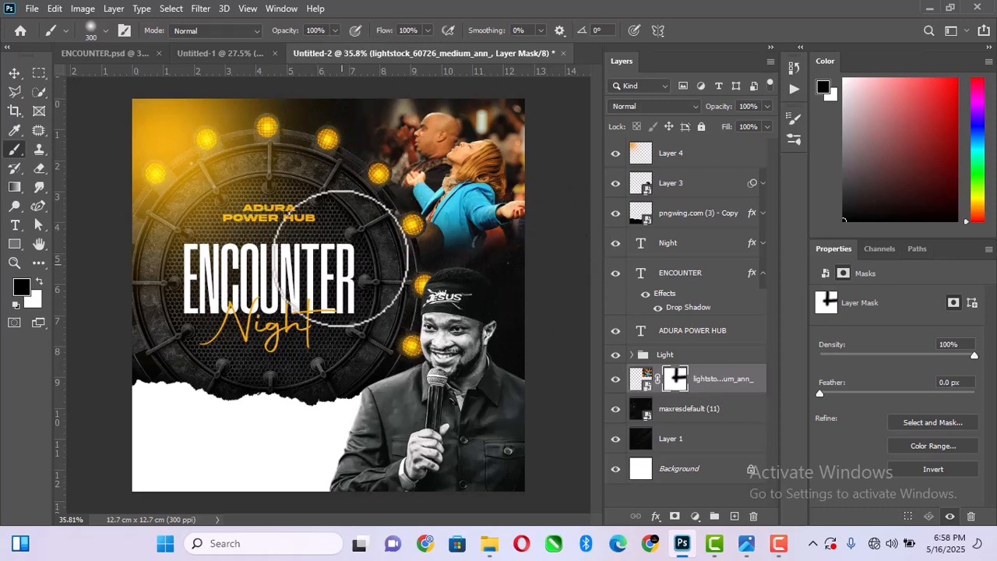
Set the crowd photo's blend mode to Screen
left_click(16, 75)
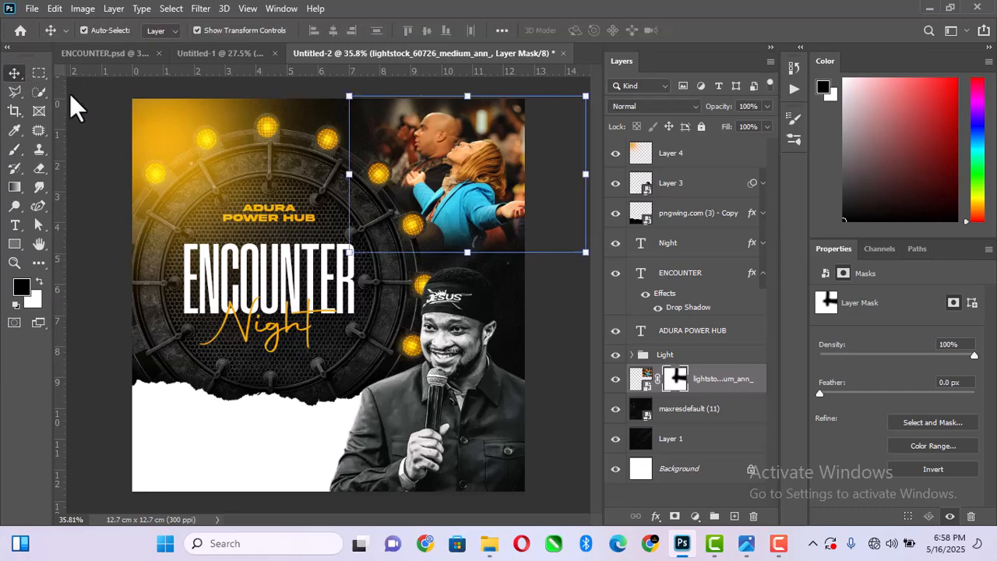
left_click(679, 106)
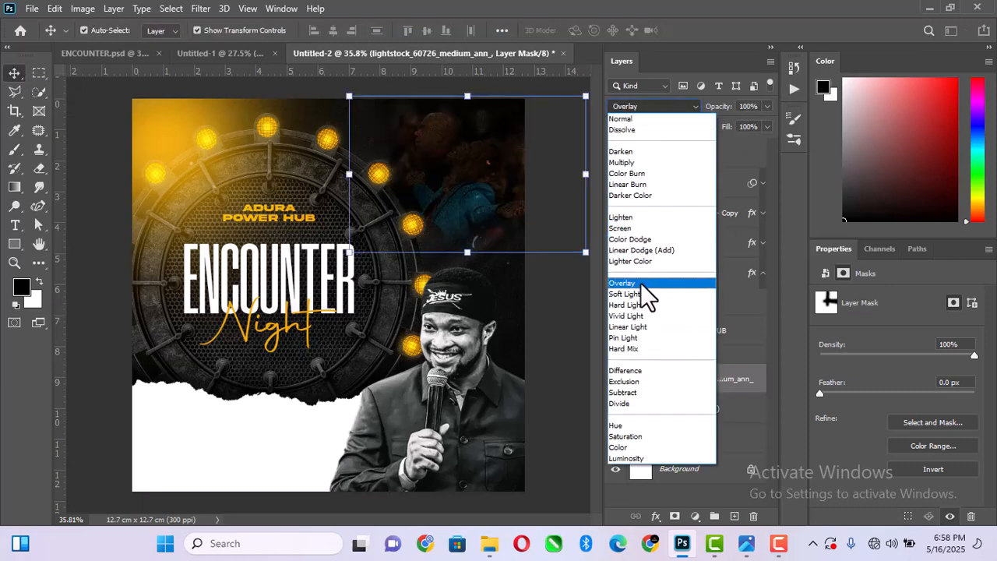
left_click(646, 226)
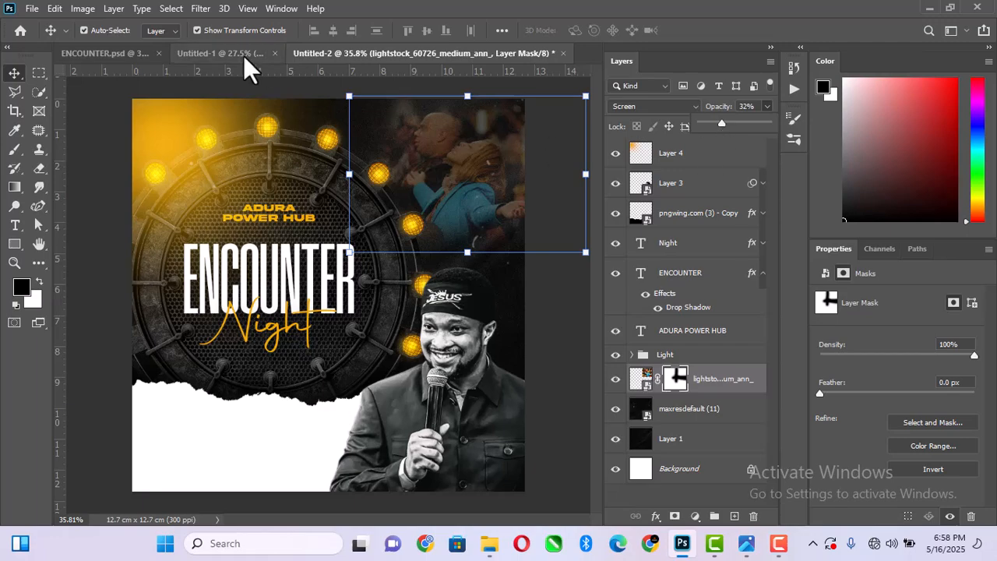
Convert the crowd photo to black and white with a Black & White adjustment
left_click(80, 8)
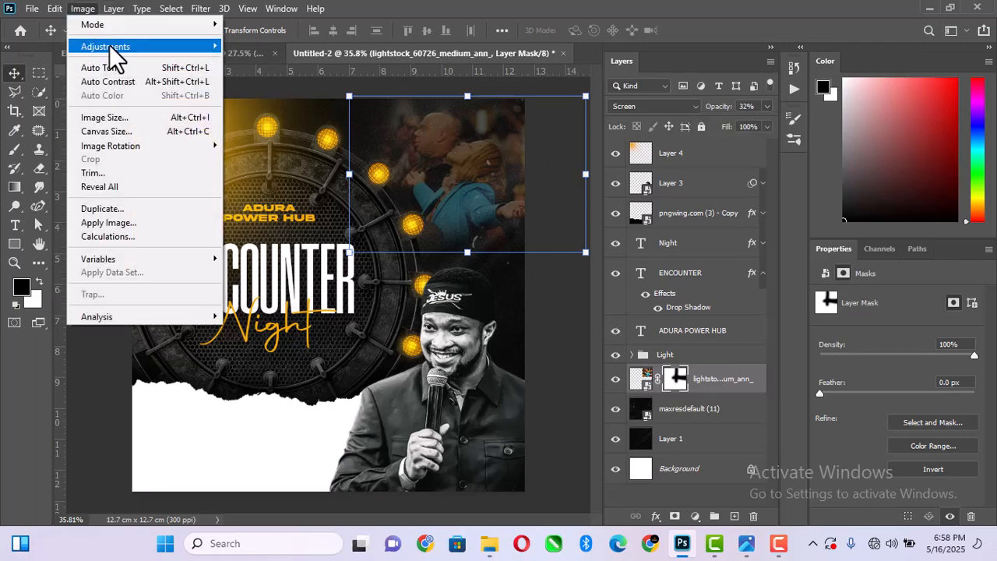
mouse_move(110, 45)
left_click(475, 220)
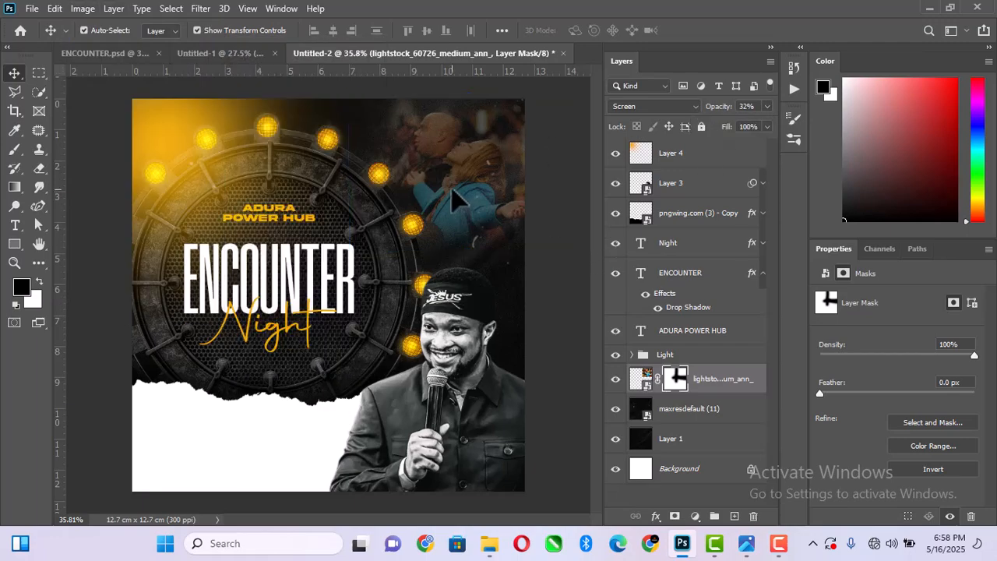
left_click(640, 382)
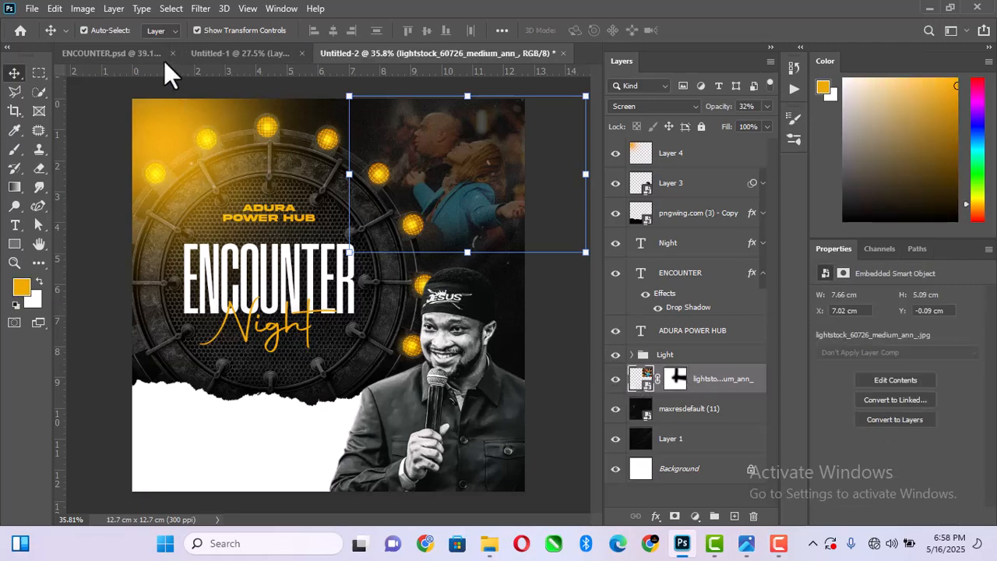
left_click(82, 9)
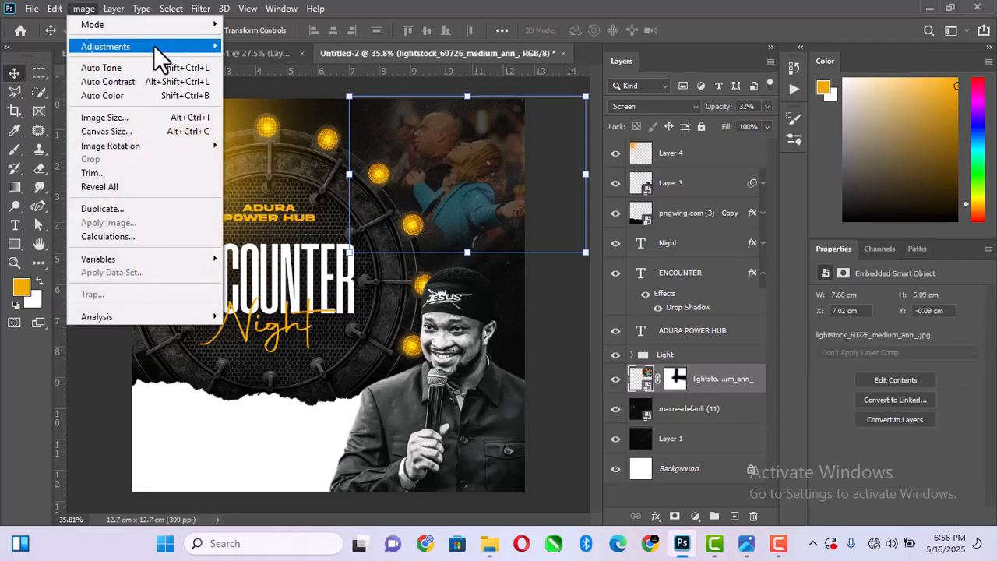
mouse_move(153, 45)
left_click(300, 150)
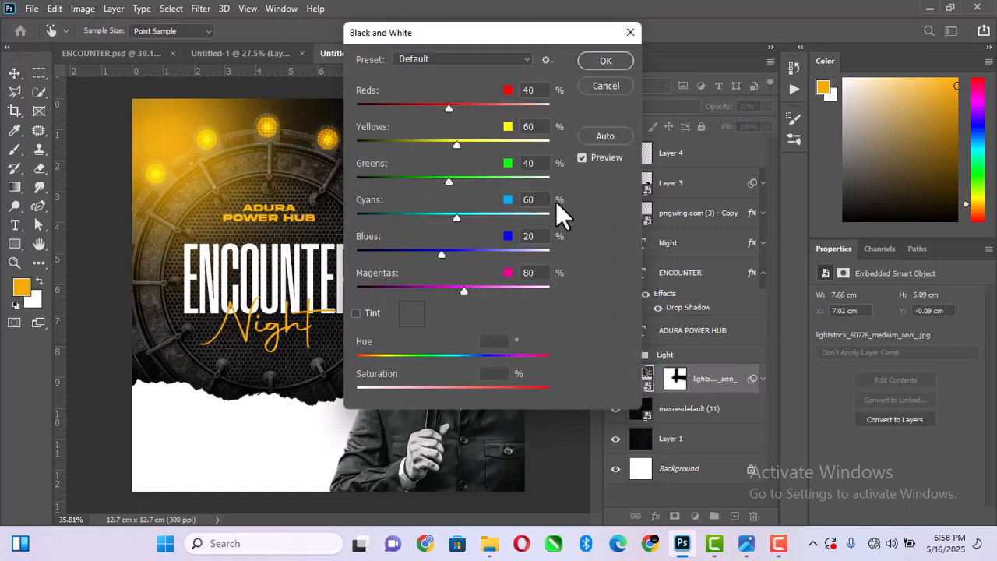
left_click(612, 62)
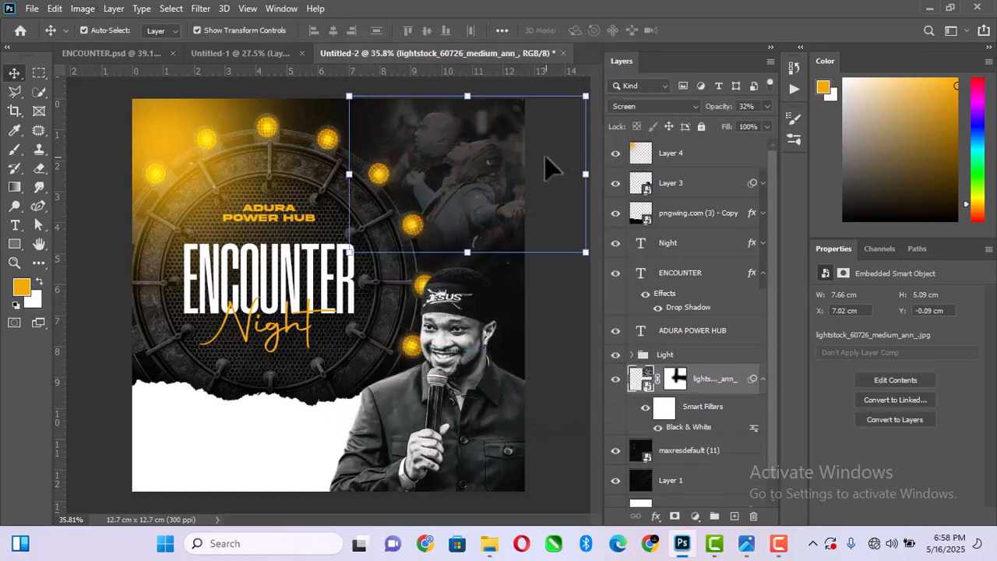
Keep the crowd photo in Screen mode, nudge it slightly, and lower its opacity to 27%
left_click(466, 202)
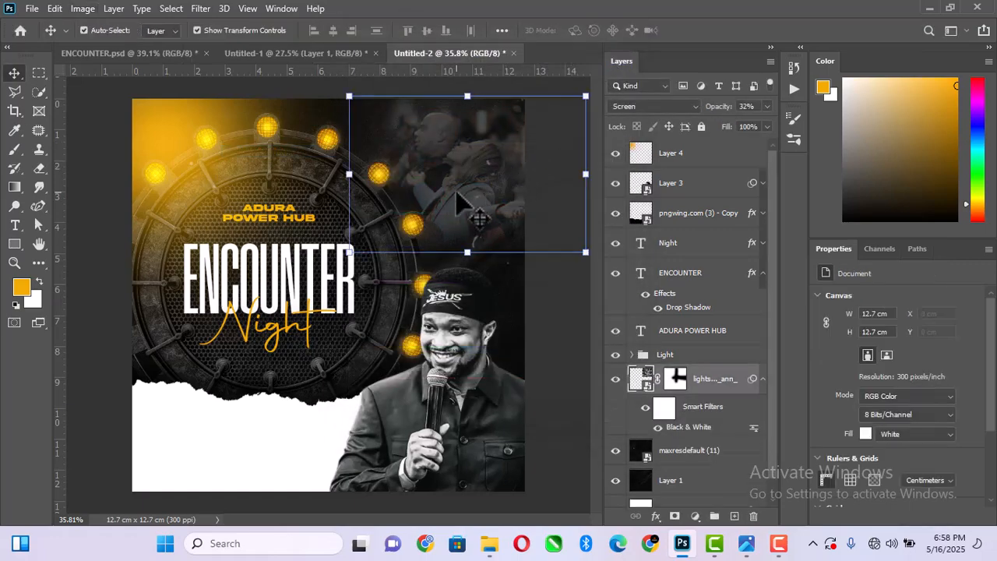
left_click(650, 106)
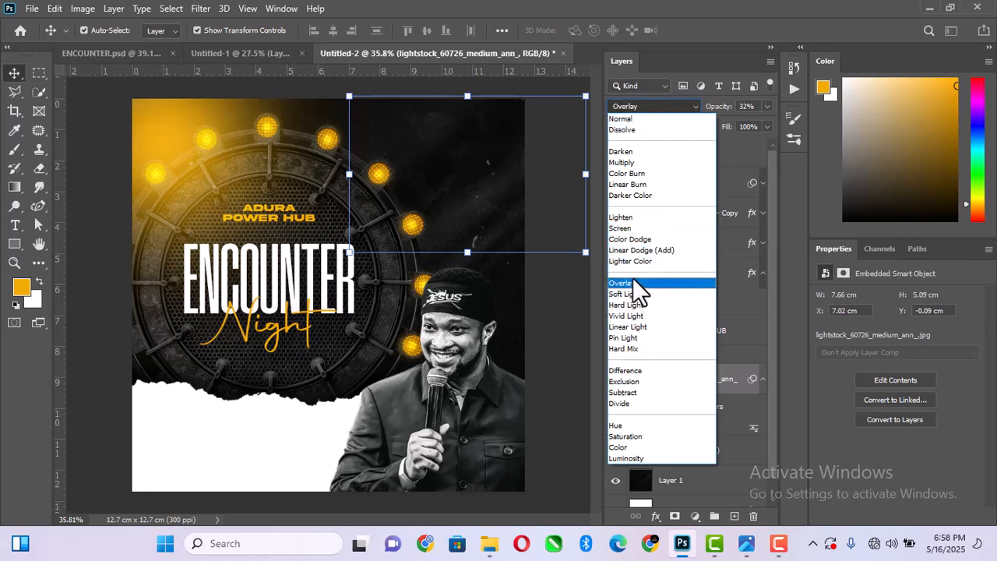
left_click(556, 166)
left_click(557, 161)
left_click(453, 165)
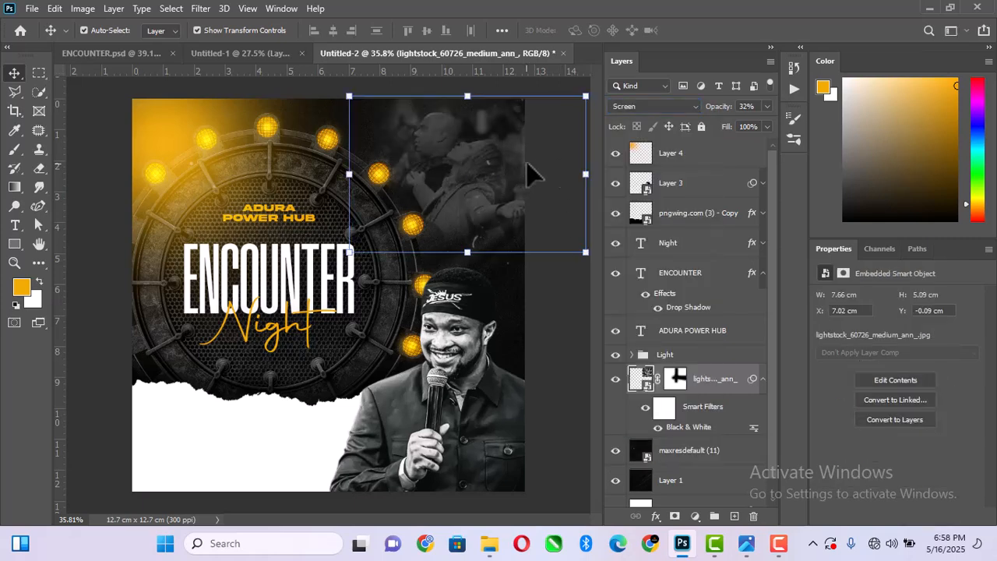
left_click(537, 168)
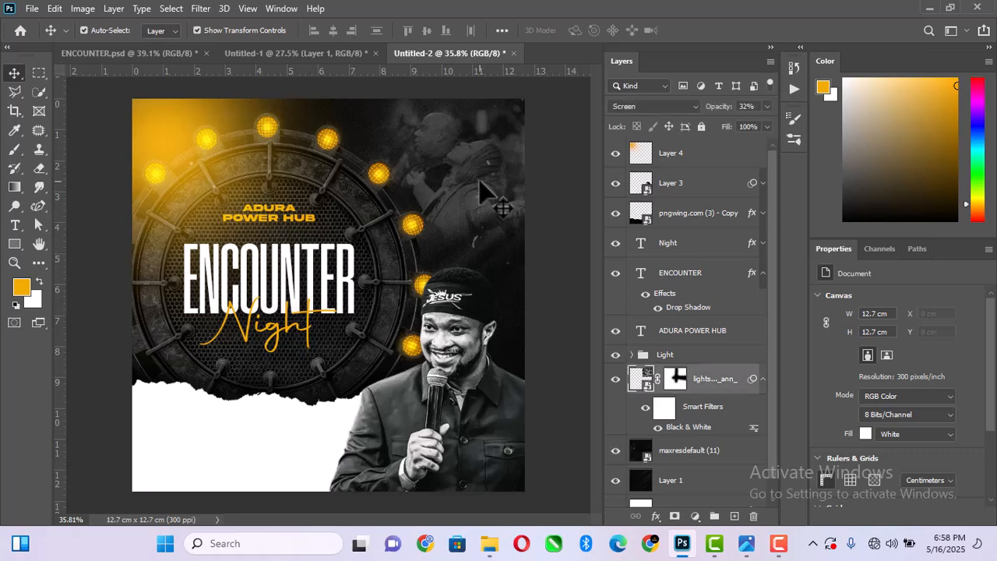
left_click_drag(481, 183, 479, 195)
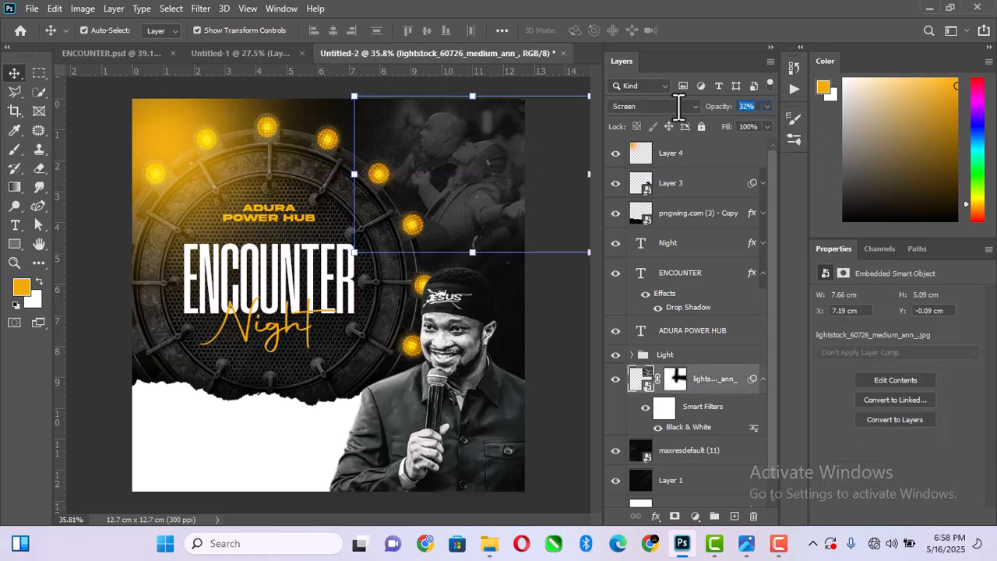
type("27")
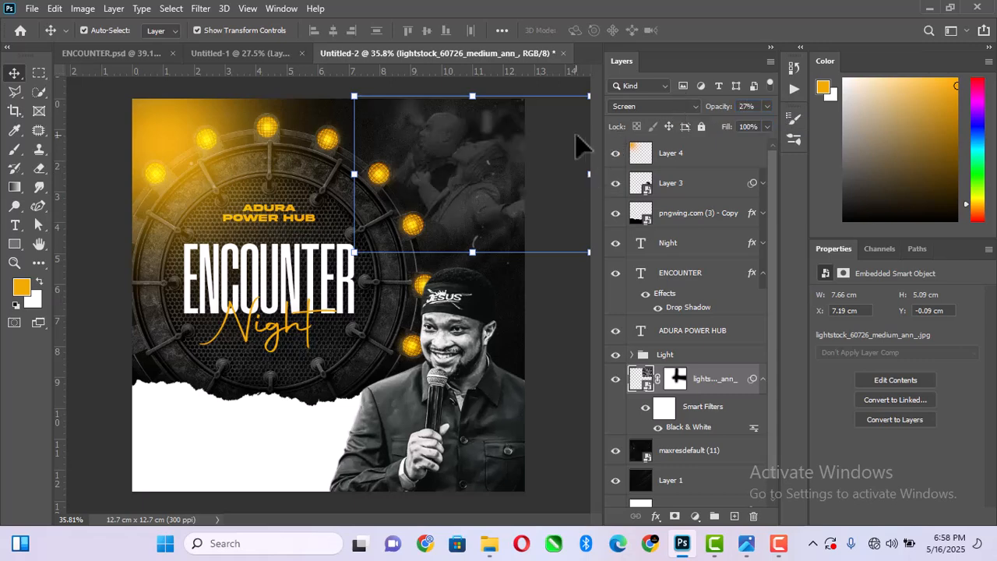
left_click(578, 145)
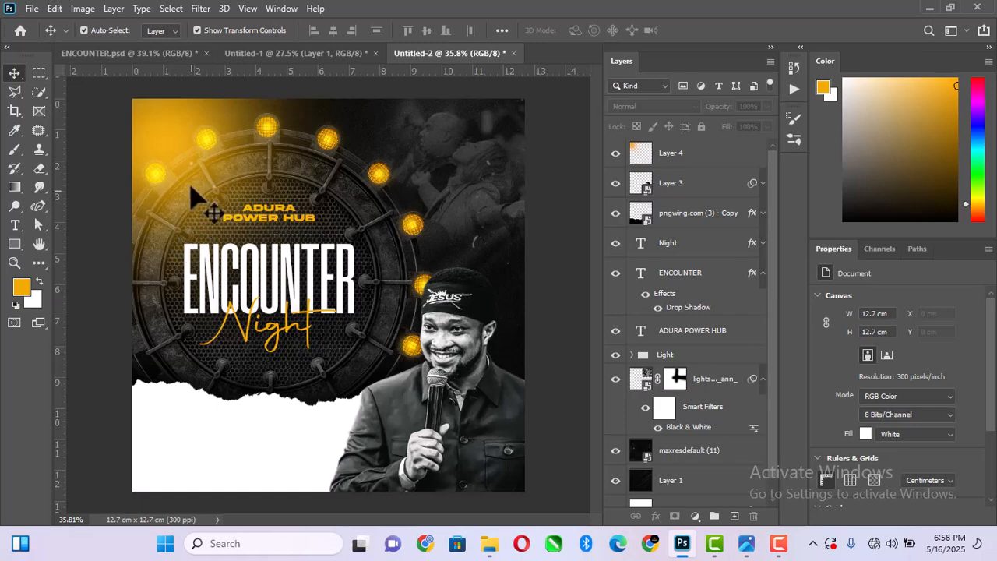
Alt-drag a copy of the Layer 4 orange glow into the flyer's bottom-right corner
left_click(192, 137)
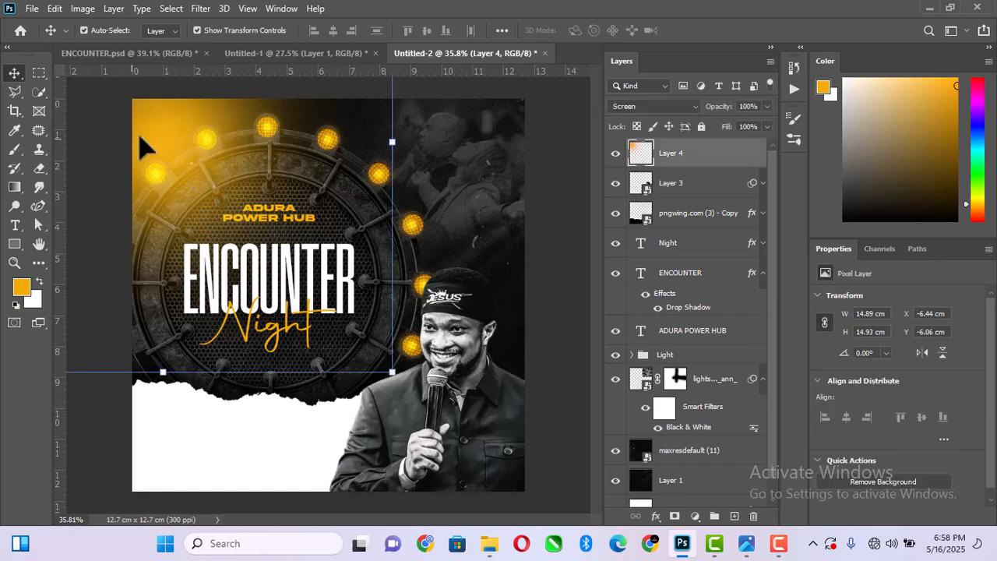
left_click_drag(167, 116, 576, 543)
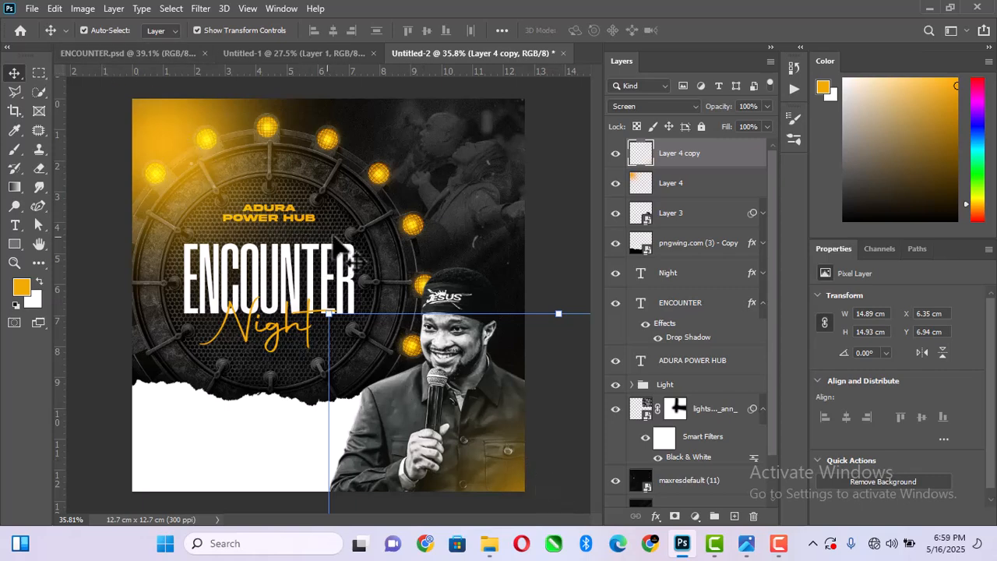
left_click(692, 385)
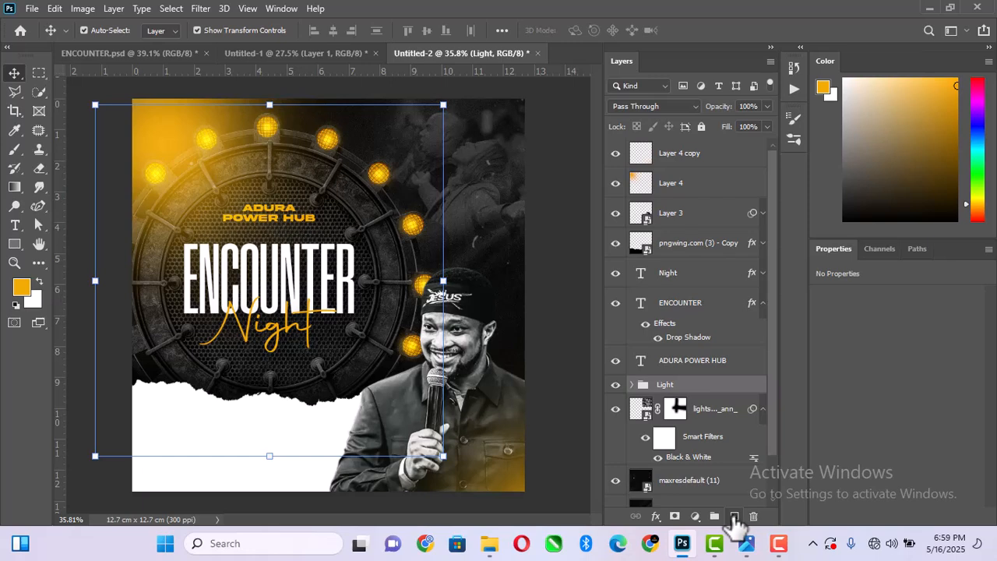
Add a #f1aa00 orange Solid Color fill layer with an inverted black mask, blended in Overlay
left_click(694, 516)
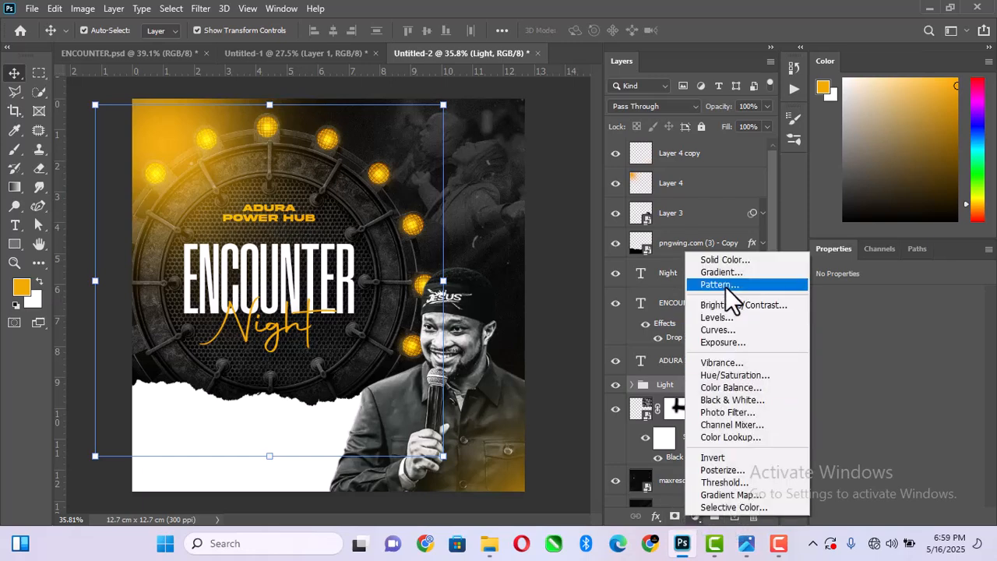
left_click(725, 260)
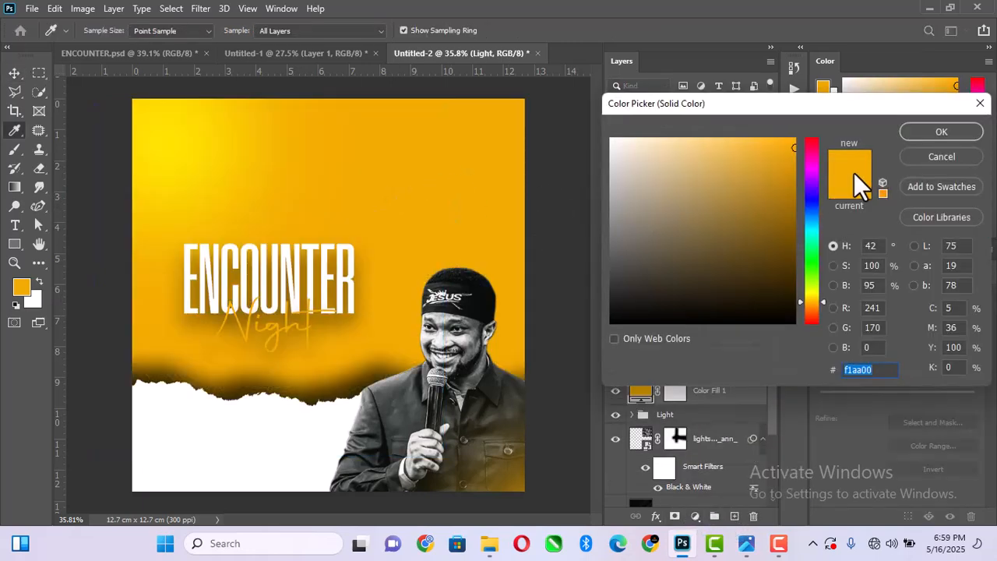
left_click(927, 137)
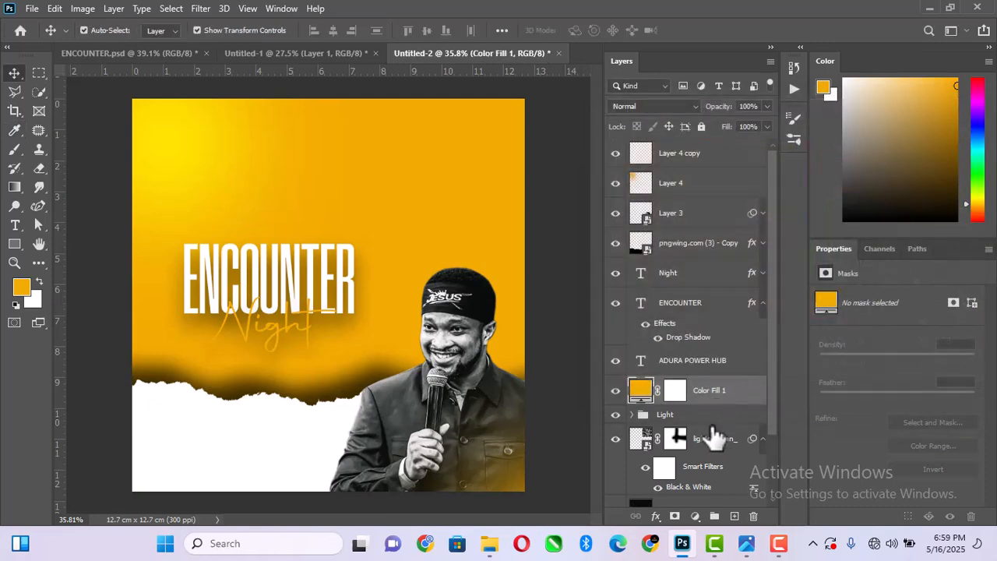
left_click(674, 392)
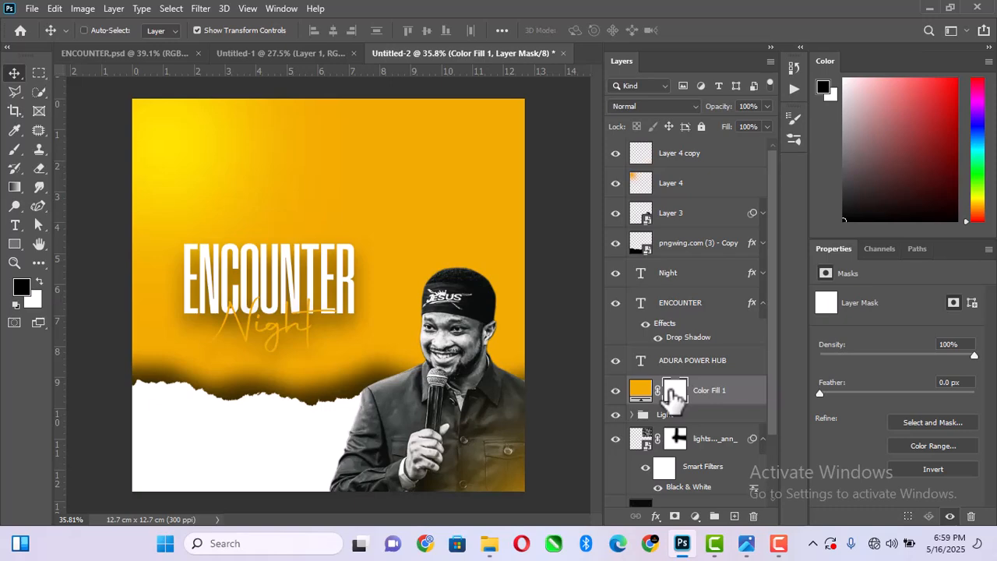
key("ctrl+i")
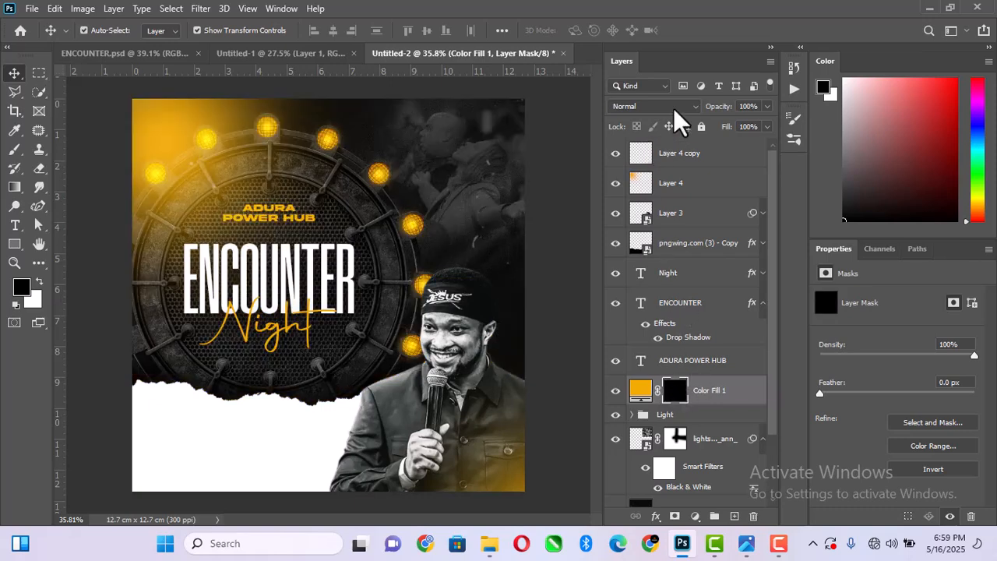
left_click(672, 109)
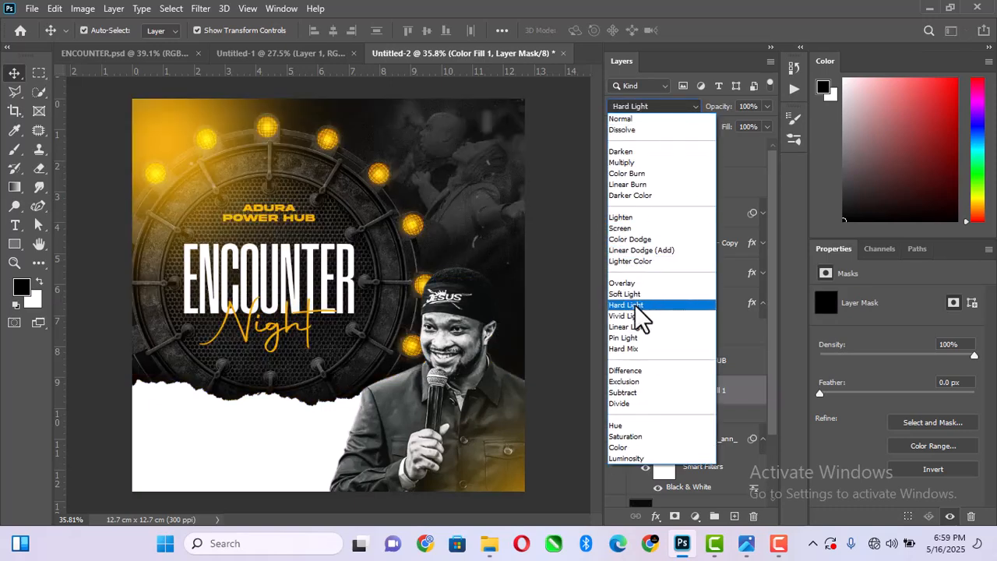
left_click(633, 283)
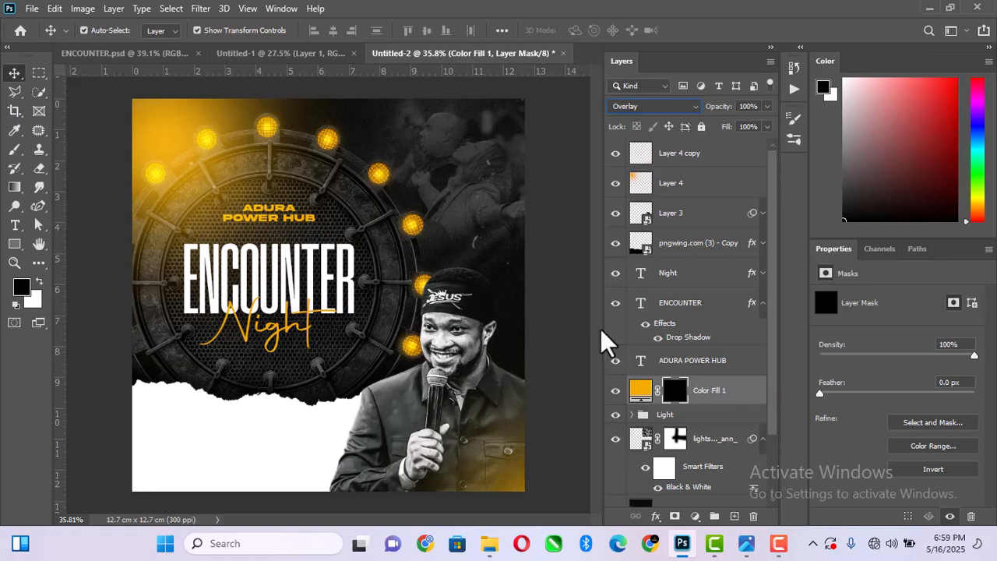
left_click(640, 390)
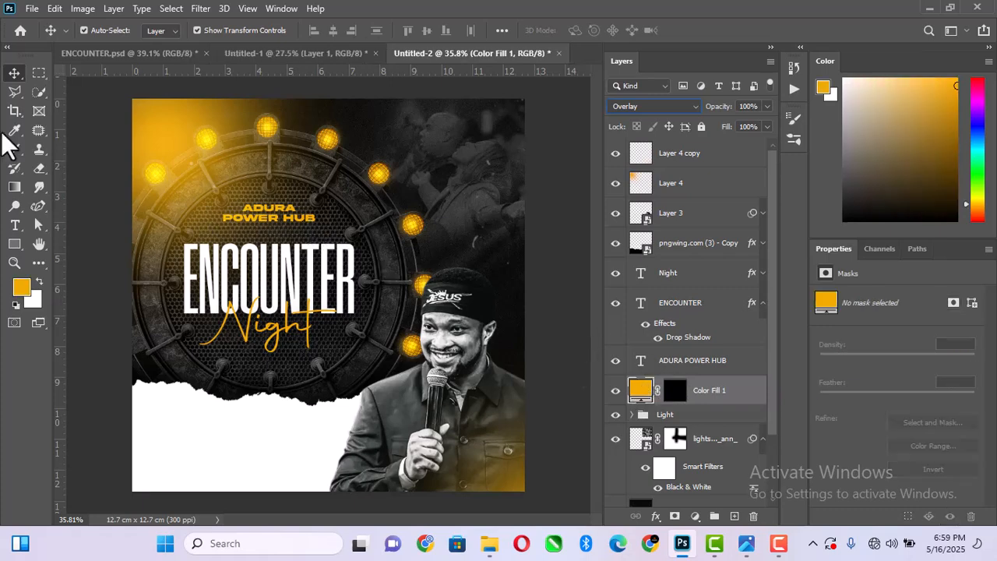
Paint white on the fill's mask with a large soft brush to warm the upper-left corner
left_click(15, 150)
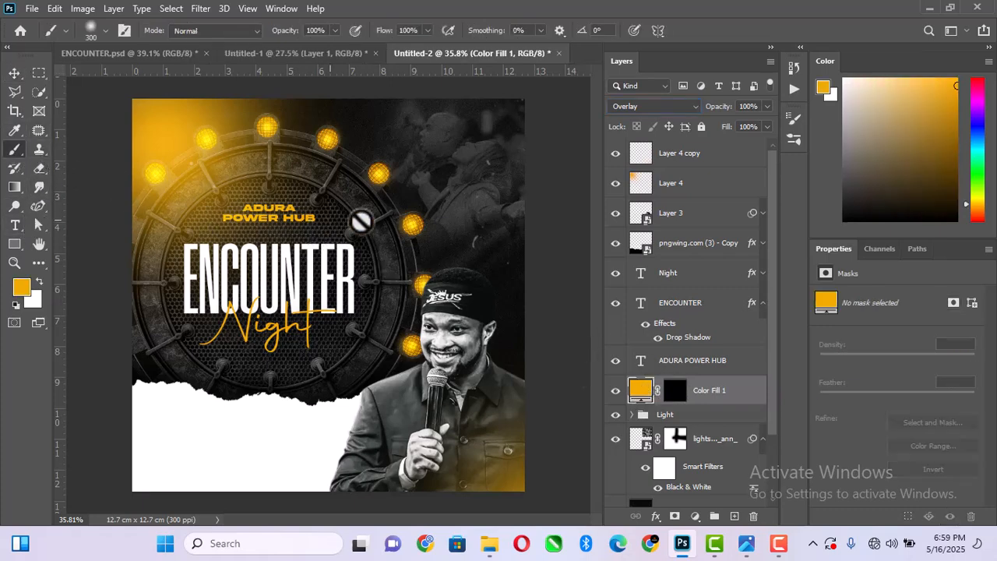
left_click(674, 389)
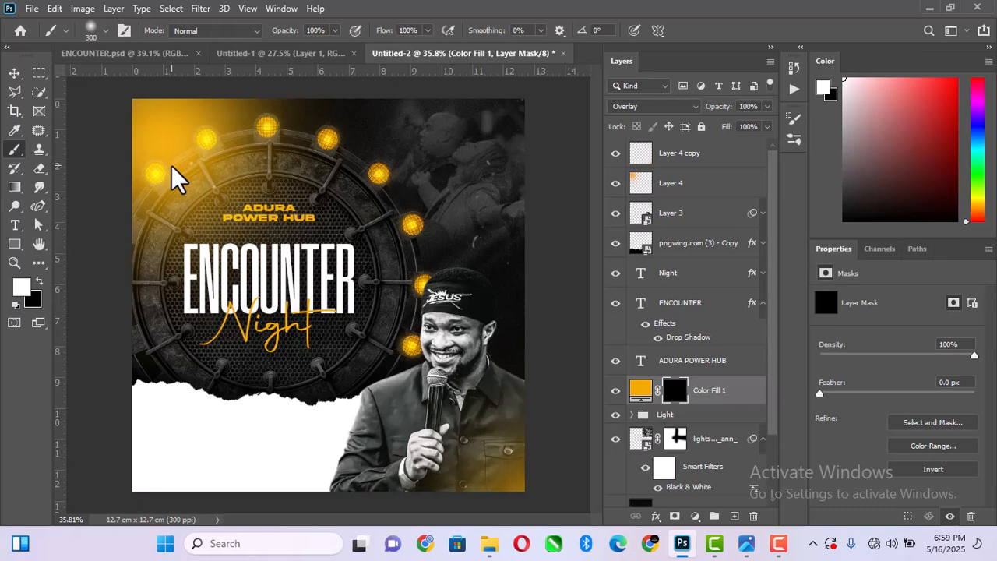
key("bracketright")
key("bracketright")
key("bracketright")
key("bracketright")
left_click(246, 159)
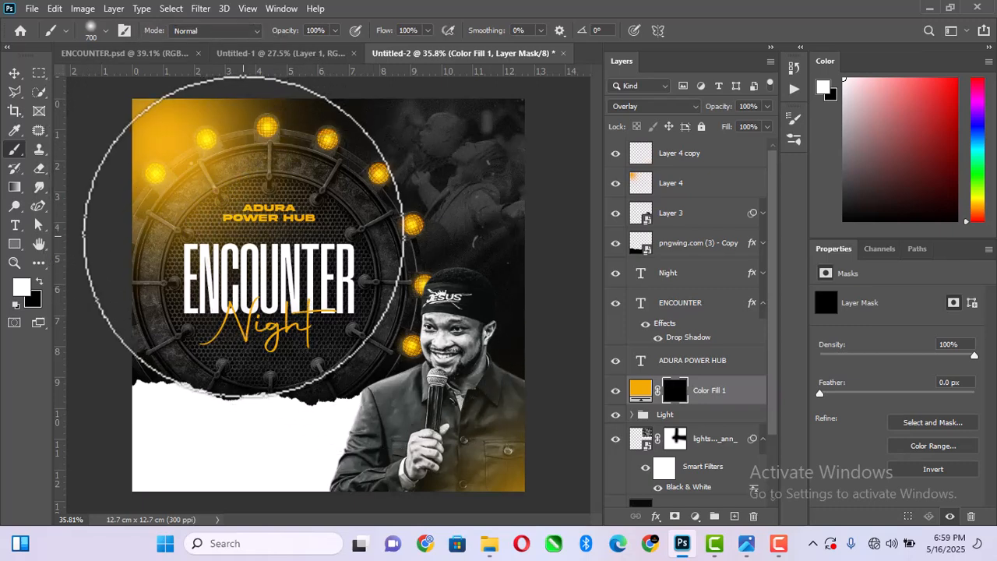
key("bracketright")
key("bracketright")
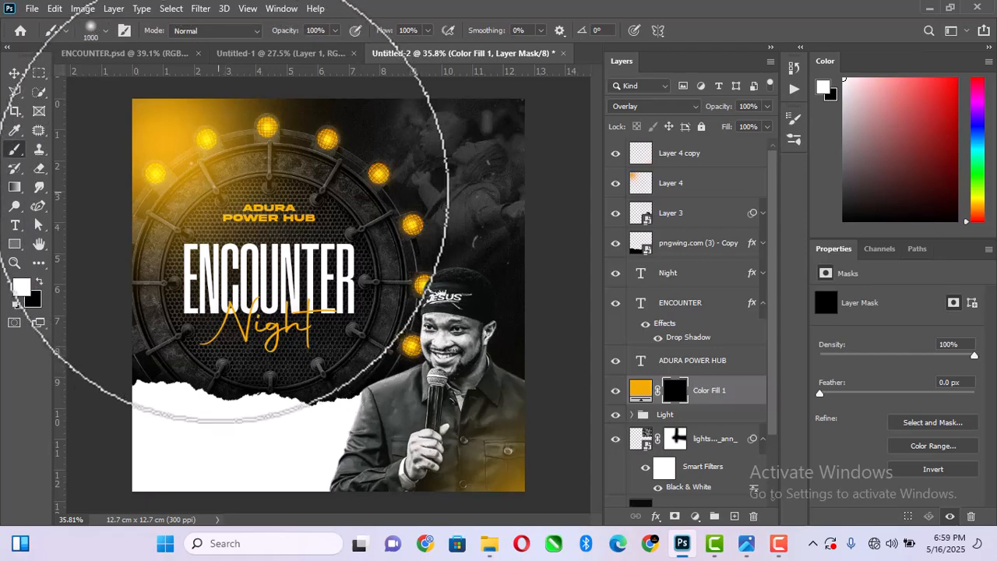
left_click(265, 224)
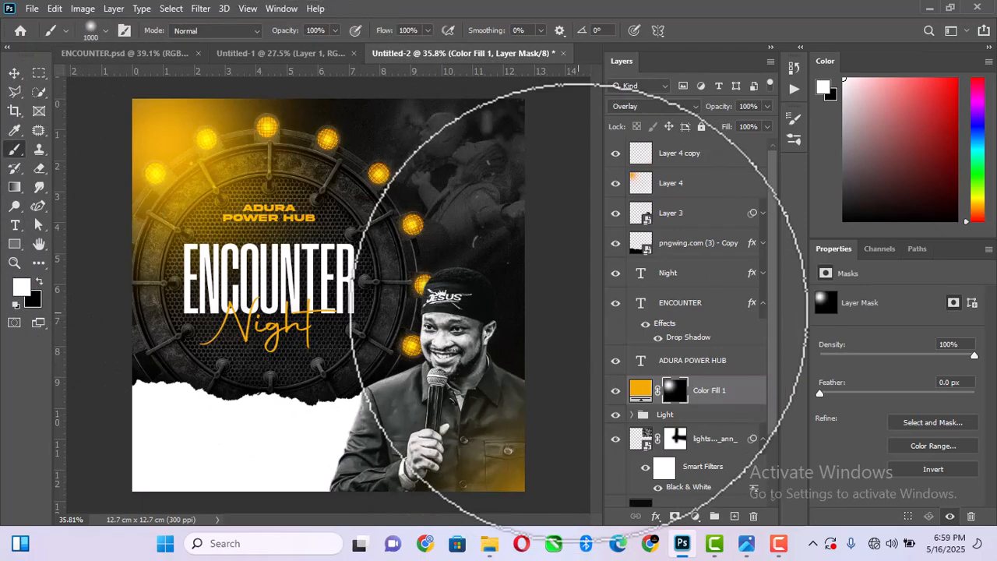
left_click(615, 390)
left_click(615, 391)
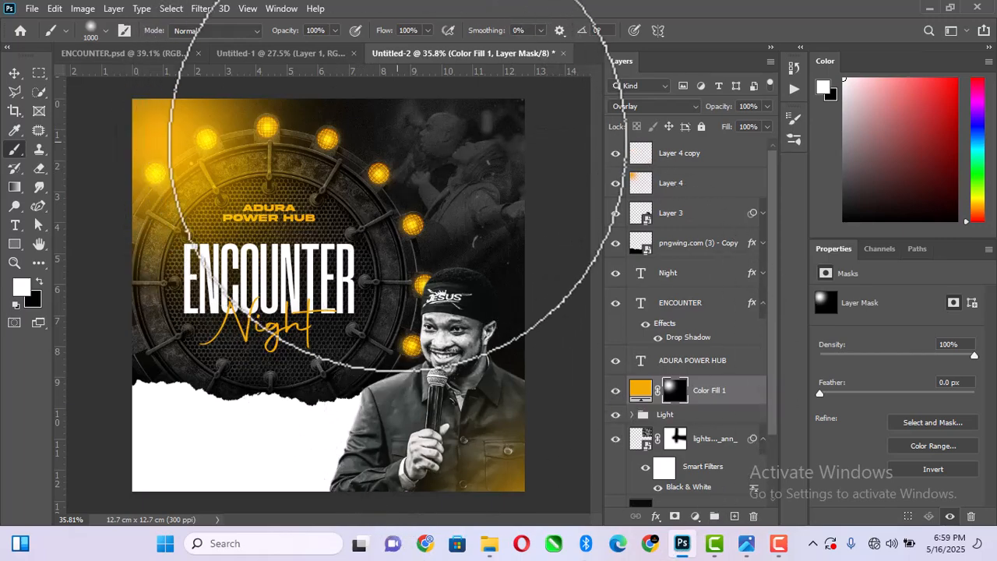
Try a smaller glow stroke in the top-right, then undo it to keep that area dark
key("bracketleft")
key("bracketleft")
key("bracketleft")
key("bracketleft")
left_click(492, 165)
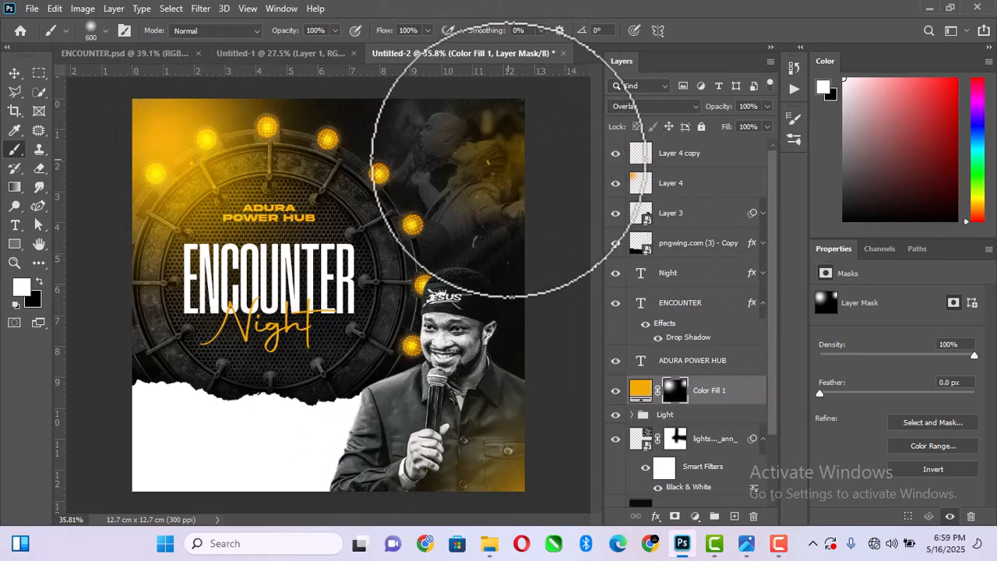
key("ctrl+z")
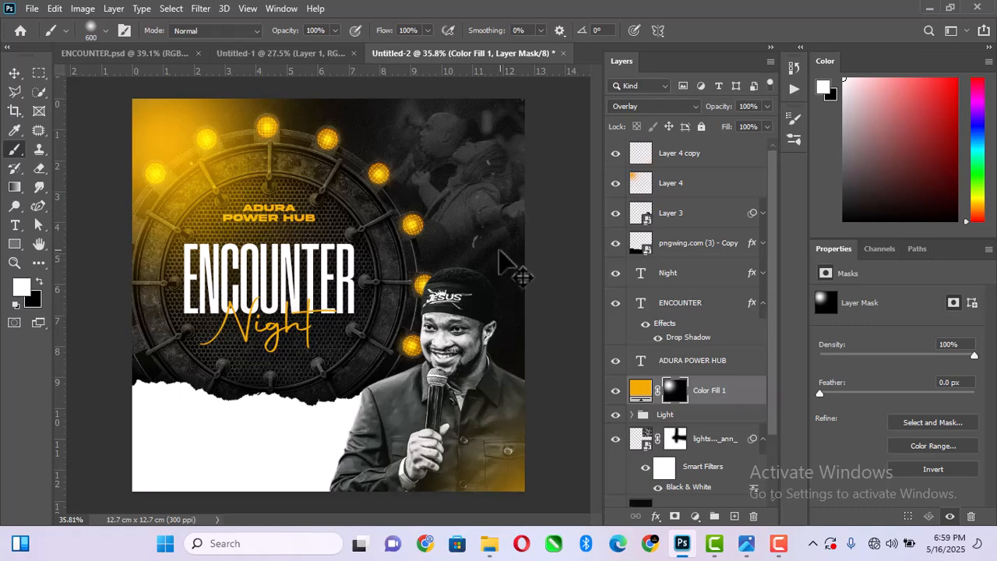
left_click(16, 75)
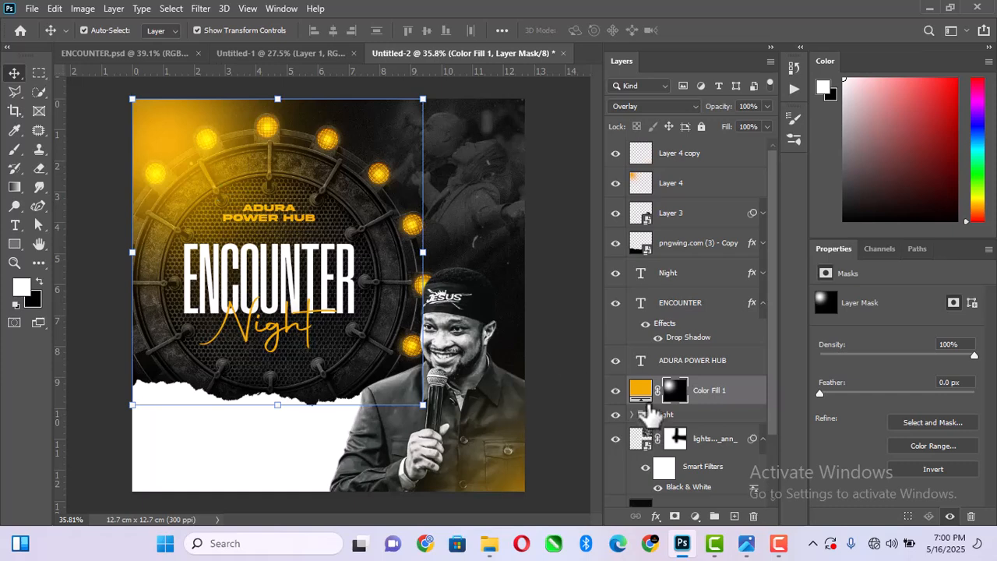
key("ctrl+n")
left_click(574, 327)
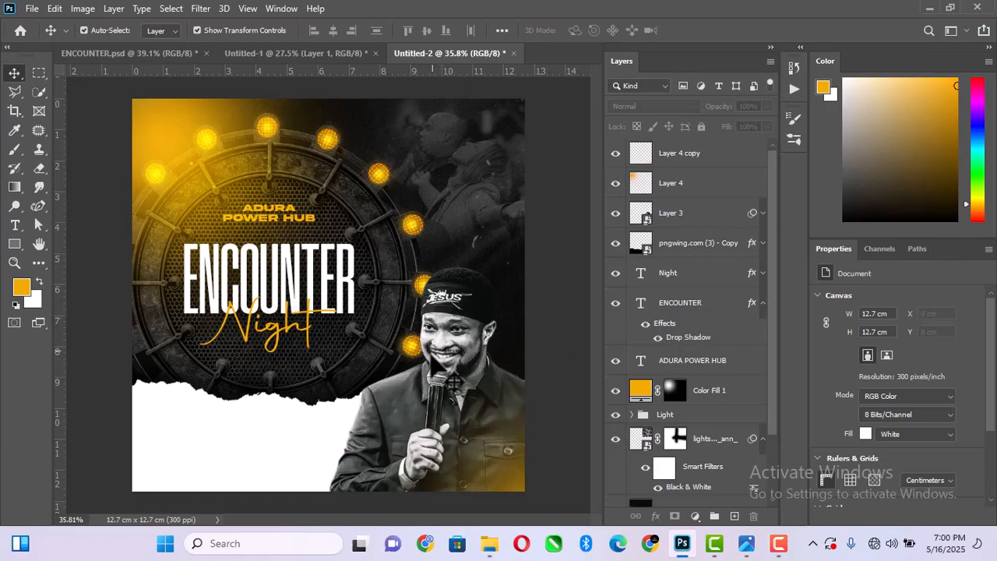
Zoom in and start an empty Autography 9 pt type layer on the lower-left white strip
scroll(183, 487, "up", 3)
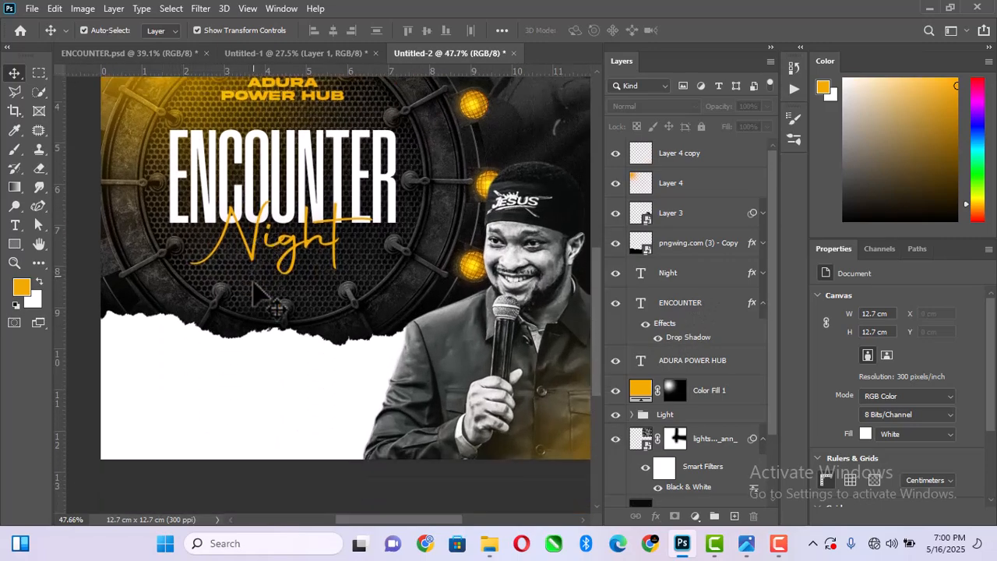
scroll(254, 327, "down", 2)
scroll(226, 375, "up", 1)
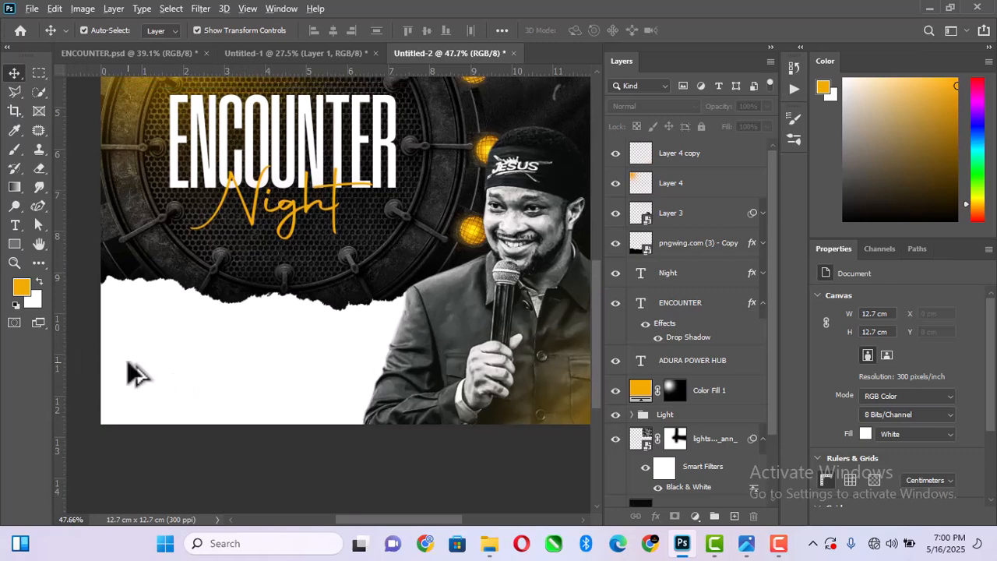
scroll(109, 351, "up", 1)
left_click(15, 226)
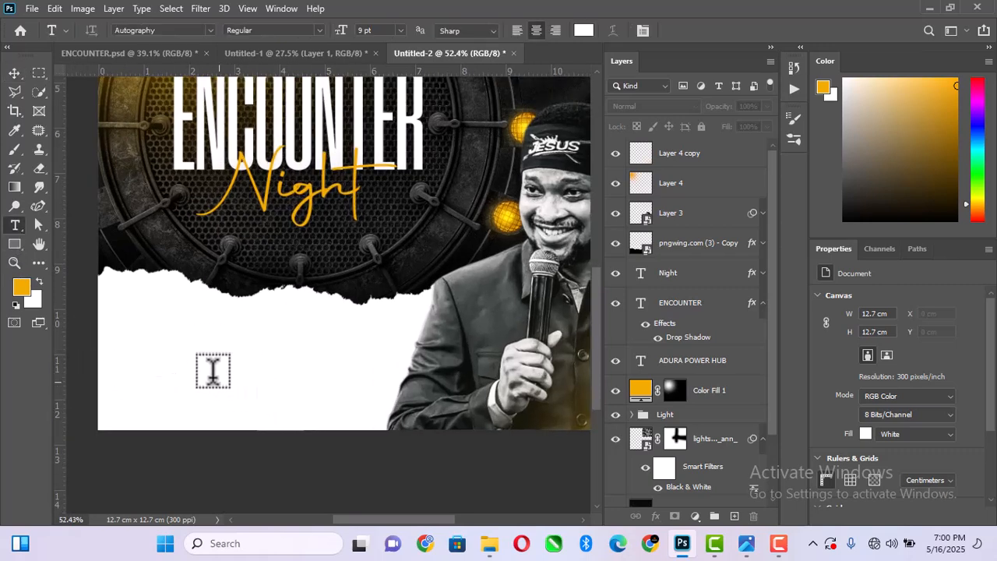
left_click(175, 341)
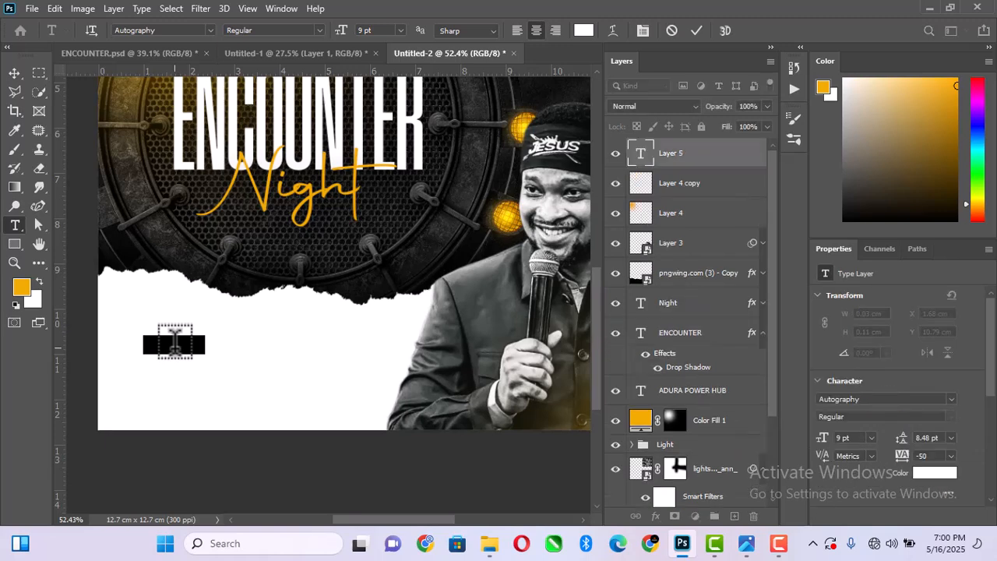
key("BackSpace")
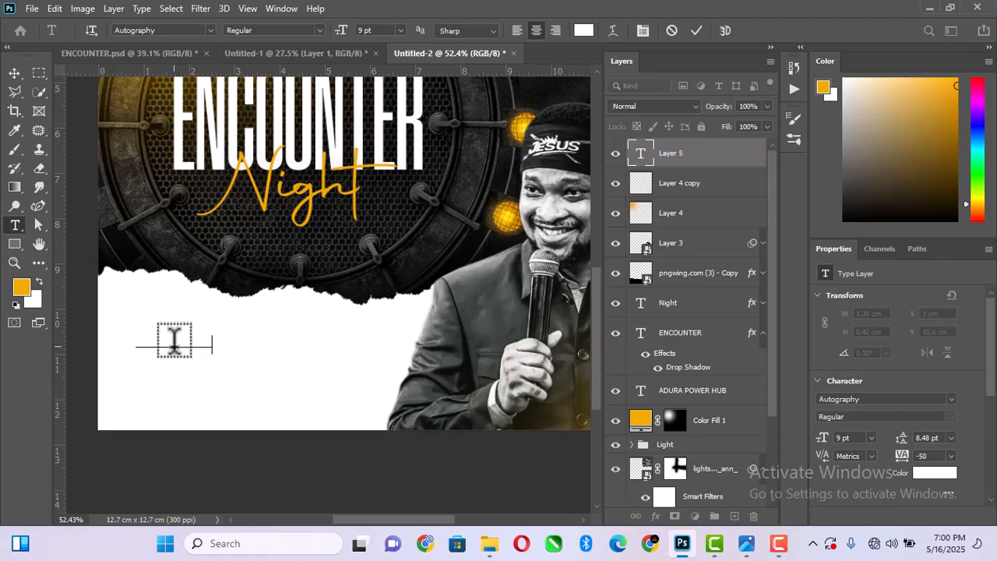
Make the new date text black and commit the edit
left_click(174, 340)
key("ctrl+a")
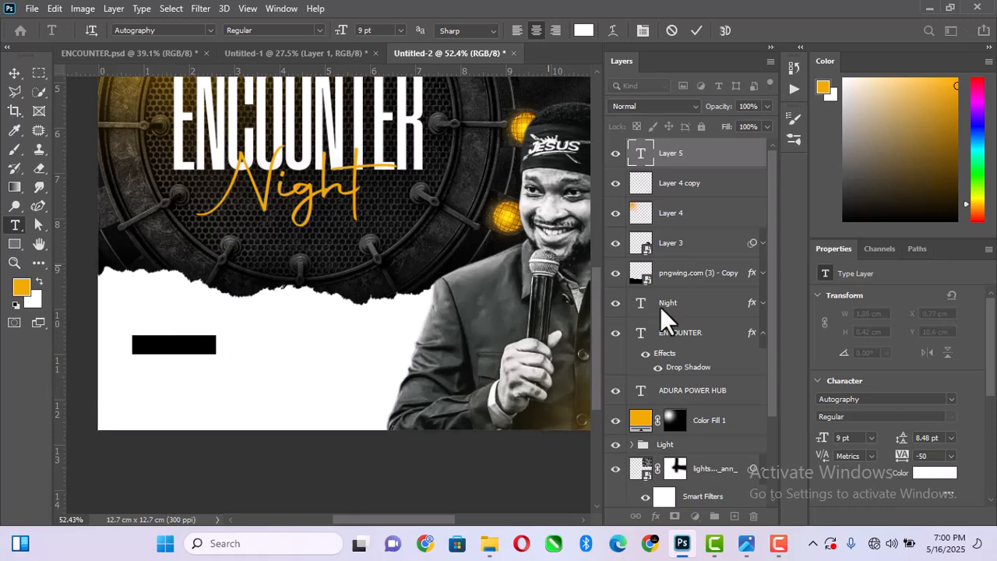
left_click(933, 472)
left_click_drag(762, 308, 864, 366)
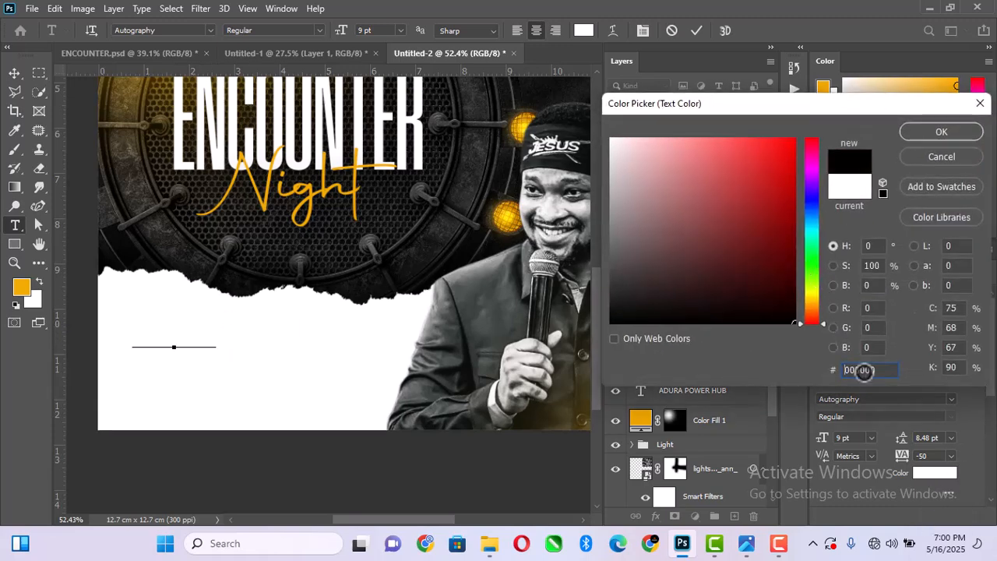
left_click(942, 132)
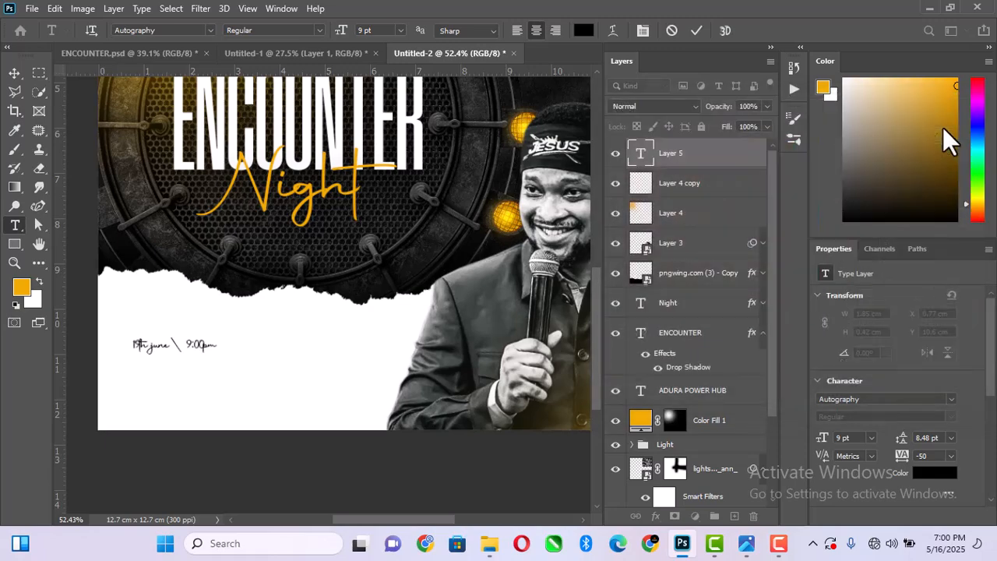
left_click(14, 74)
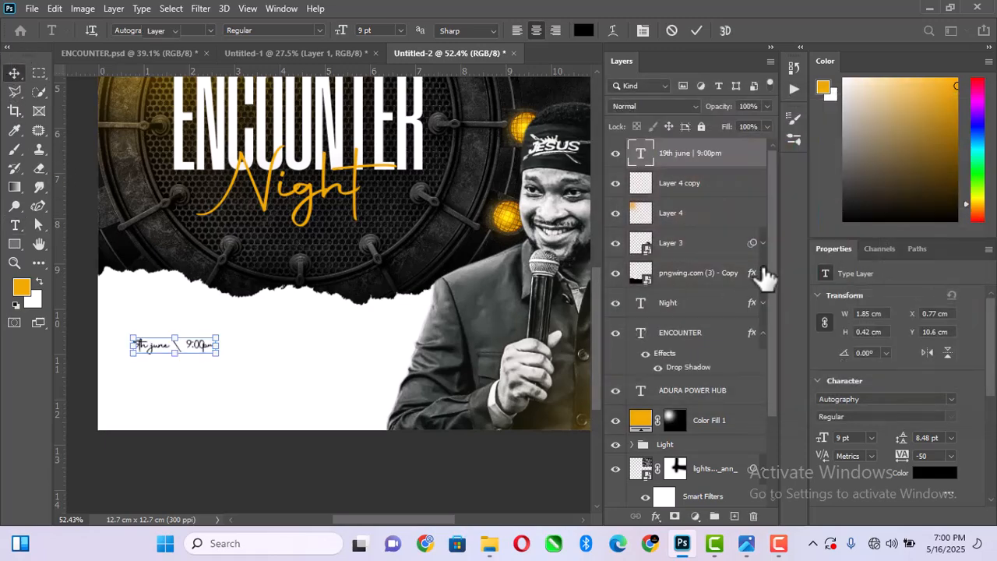
Set the date line in Akira Expanded with 0 tracking and move it into the white strip
left_click(949, 401)
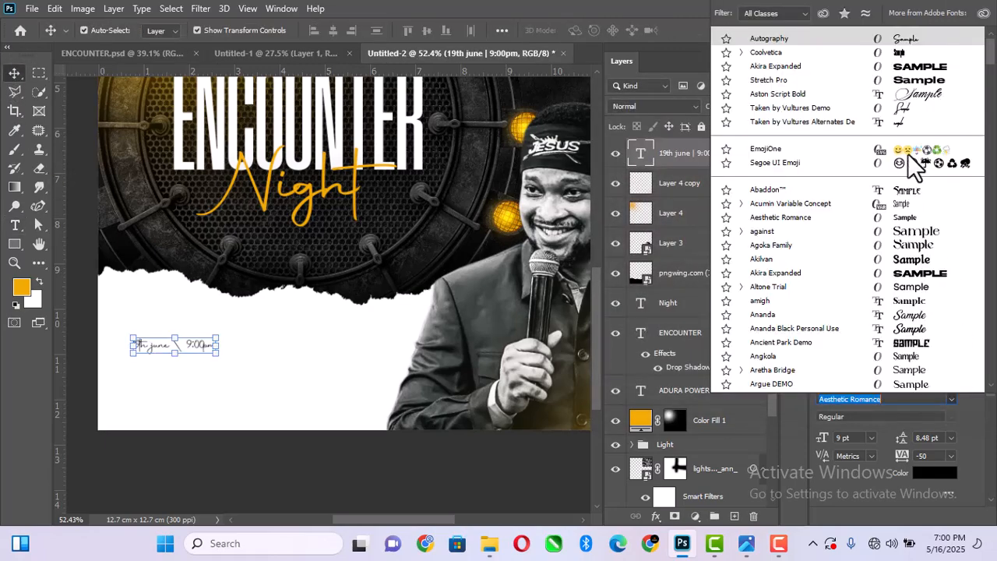
left_click(915, 67)
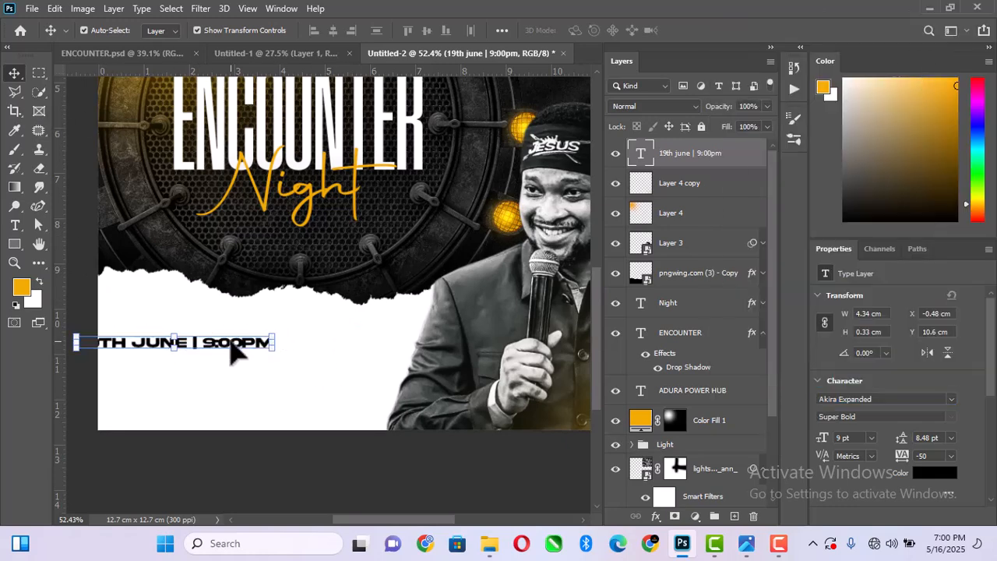
left_click_drag(231, 349, 325, 354)
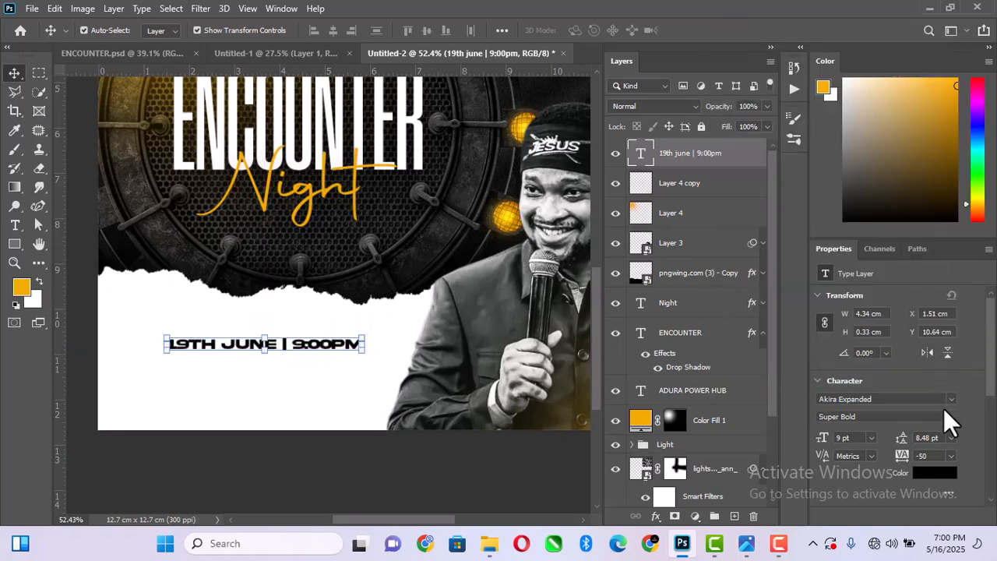
left_click(951, 455)
left_click(947, 360)
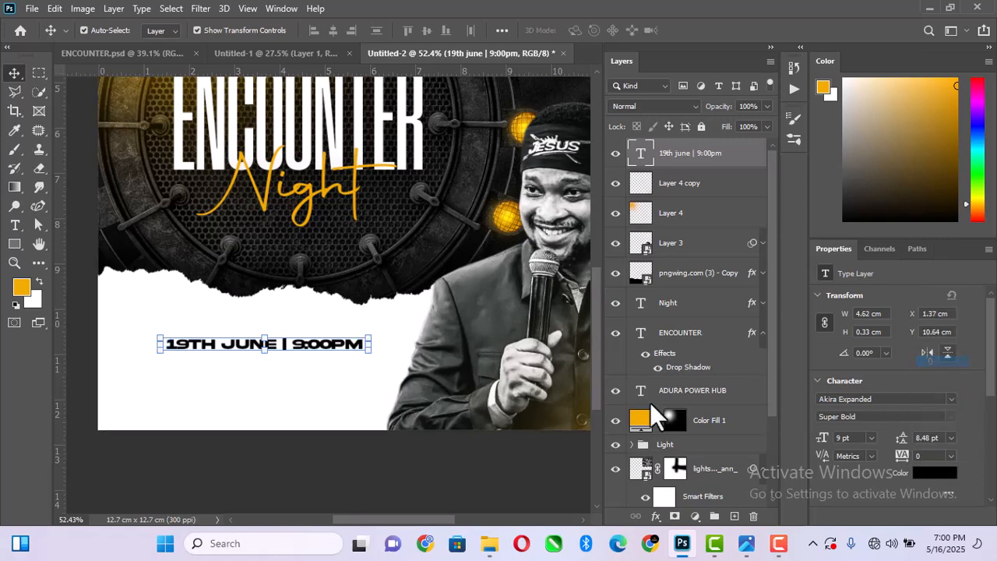
Copy the date line below and cover the upper line with a black 575×49 px bar beneath the copy
left_click_drag(323, 345, 327, 382)
left_click(14, 244)
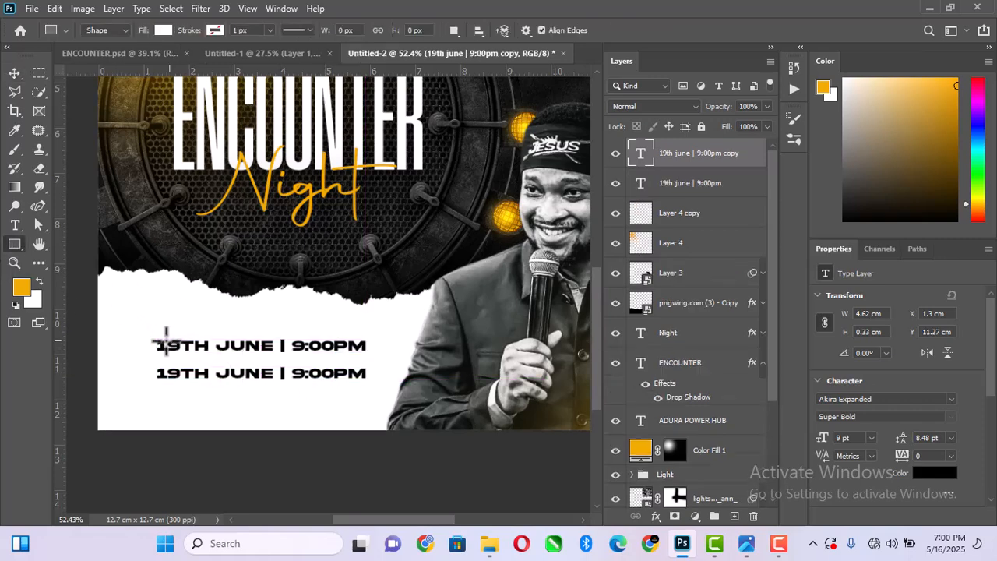
left_click_drag(154, 336, 373, 356)
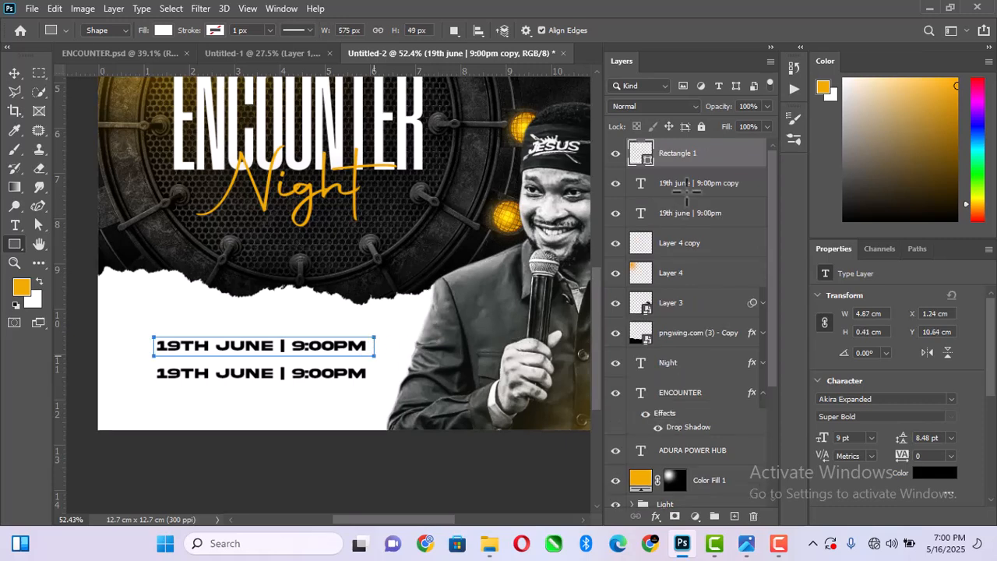
left_click(826, 343)
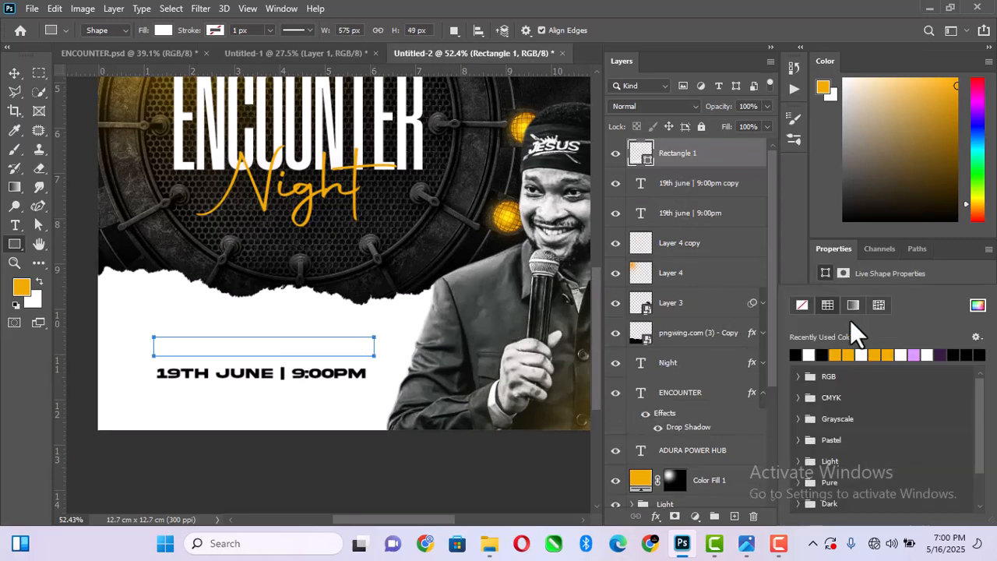
left_click(821, 354)
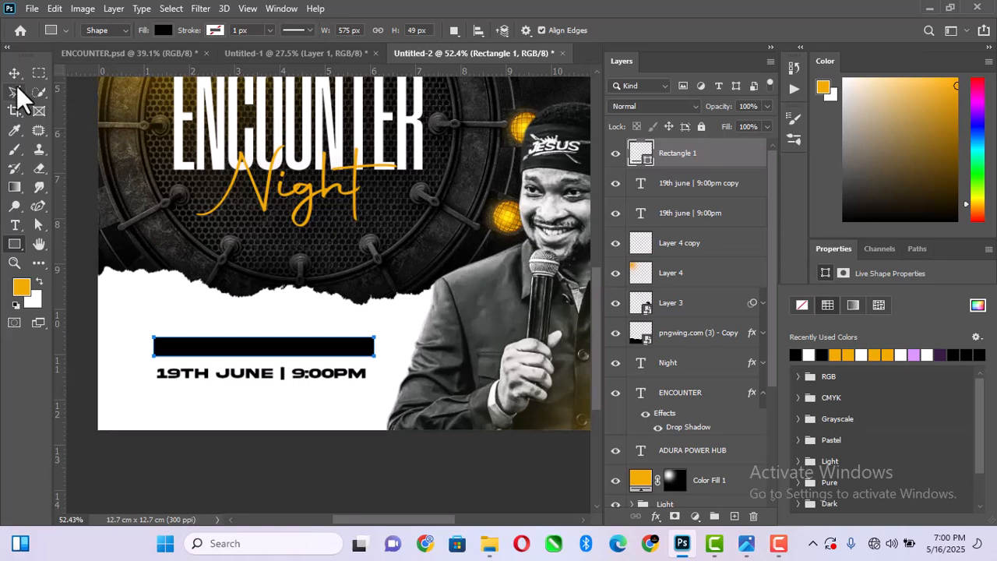
left_click(12, 73)
left_click_drag(676, 156, 686, 194)
Turn both date text layers white and move the white date above the black bar
left_click(701, 154)
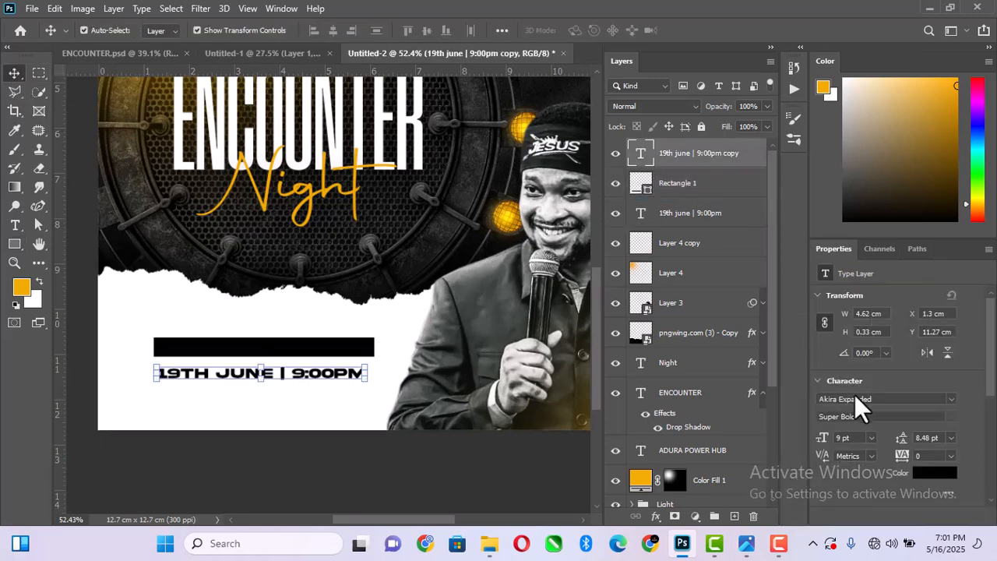
left_click(944, 475)
left_click_drag(615, 148, 593, 117)
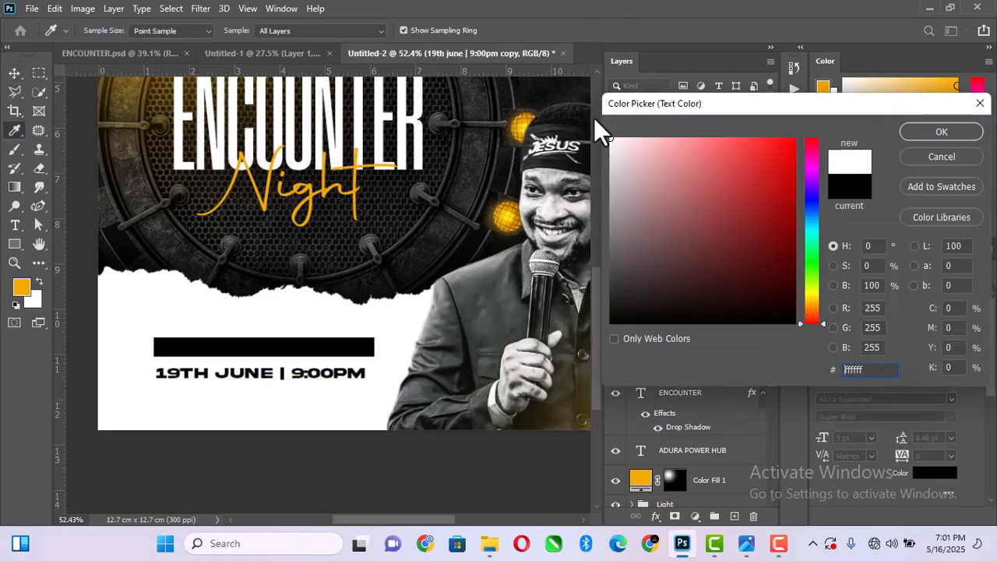
left_click(938, 132)
left_click(680, 219)
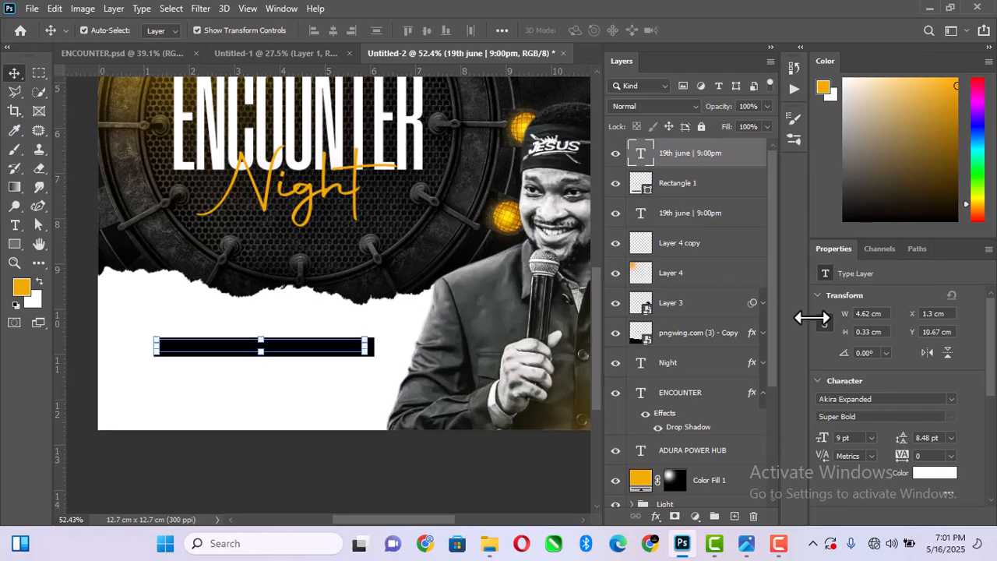
left_click(937, 475)
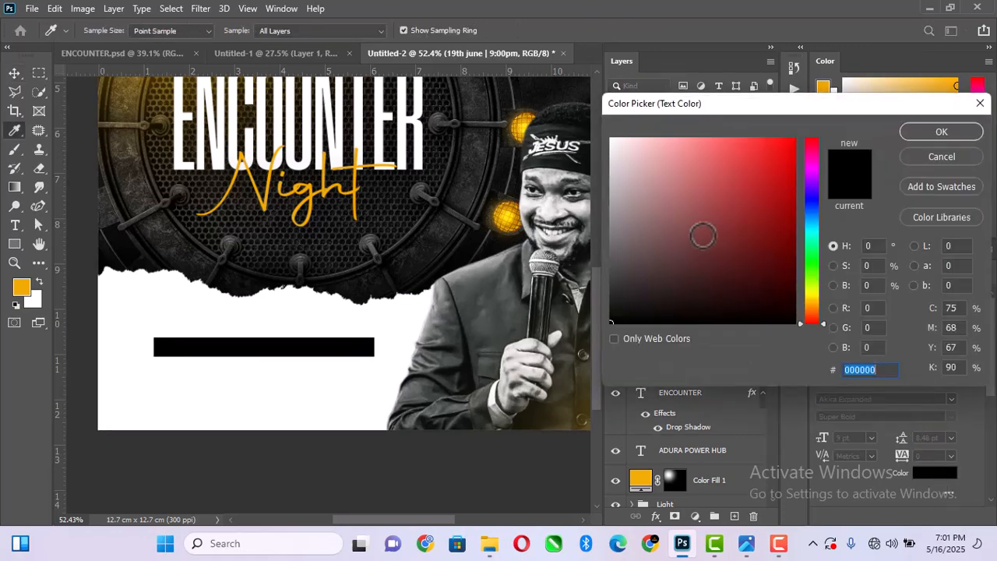
left_click_drag(701, 234, 561, 98)
left_click(934, 131)
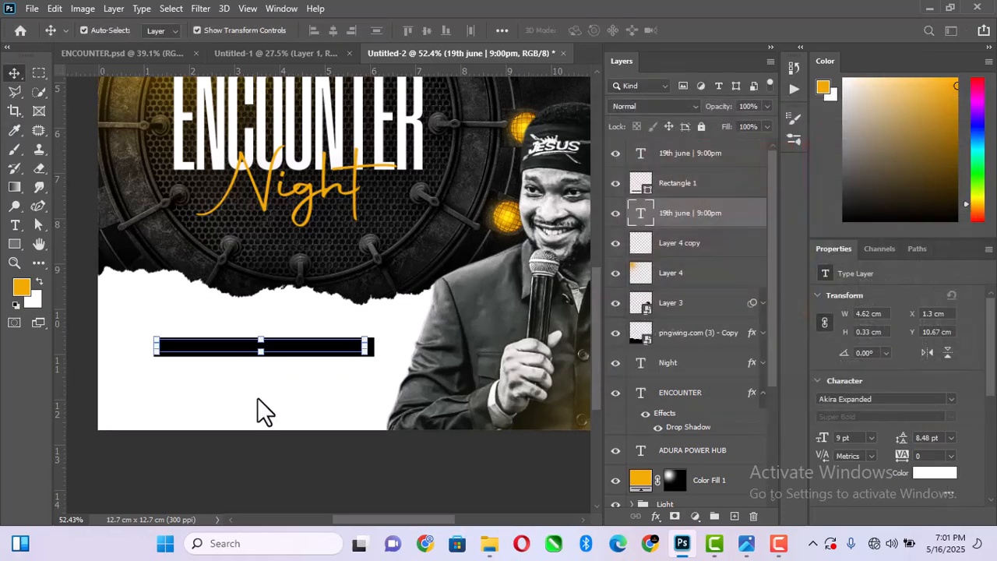
left_click_drag(701, 212, 693, 159)
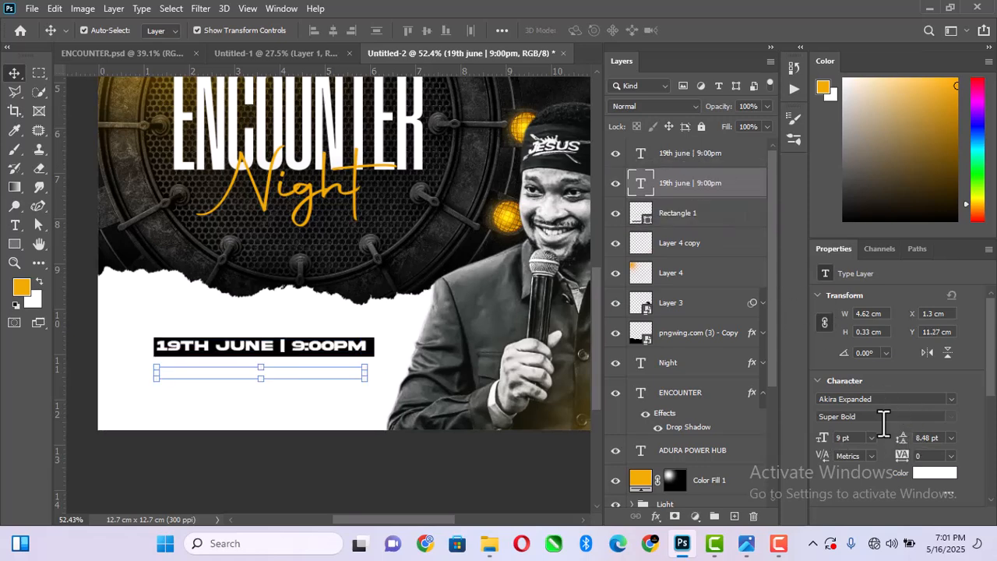
left_click(935, 472)
Turn the lower date line back to black
left_click(822, 433)
left_click_drag(822, 433, 837, 462)
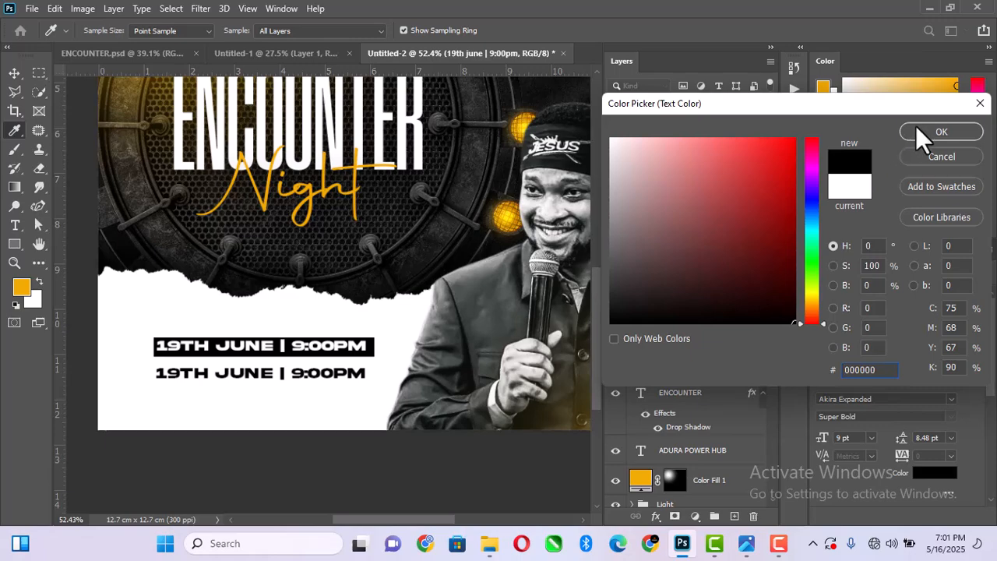
left_click(934, 133)
scroll(195, 372, "up", 3)
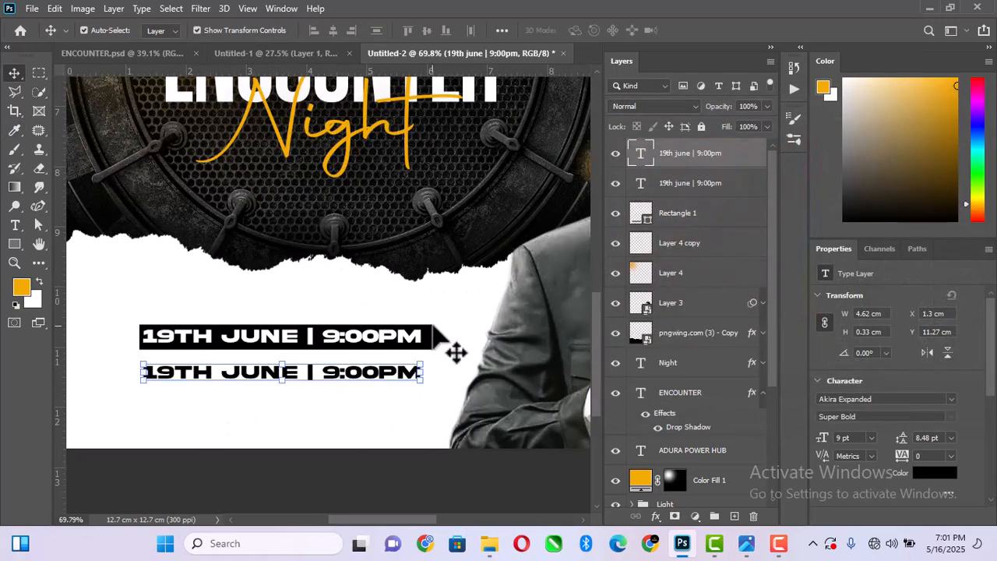
Centre the white date text horizontally and vertically on the black bar
left_click(445, 350)
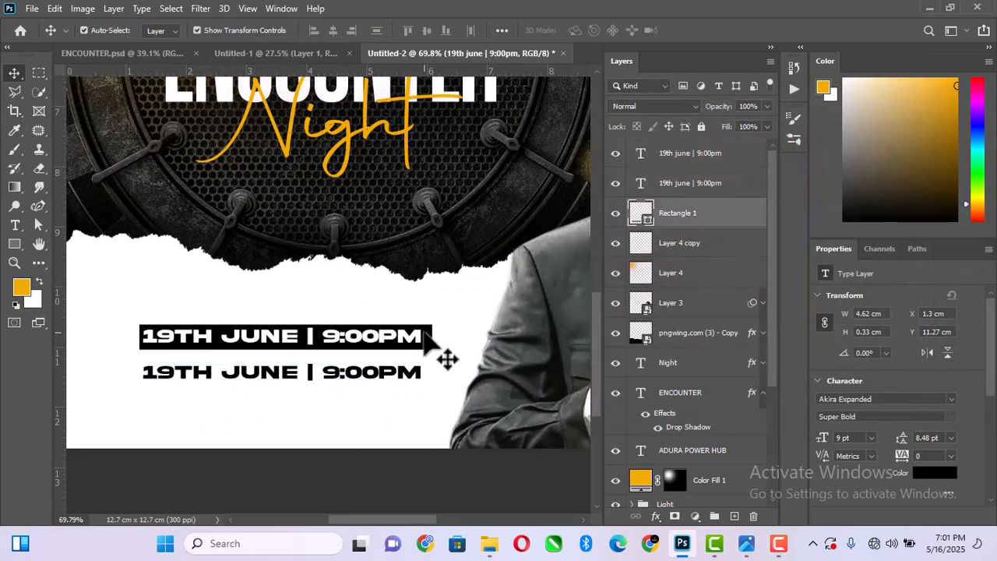
left_click(698, 187, "shift")
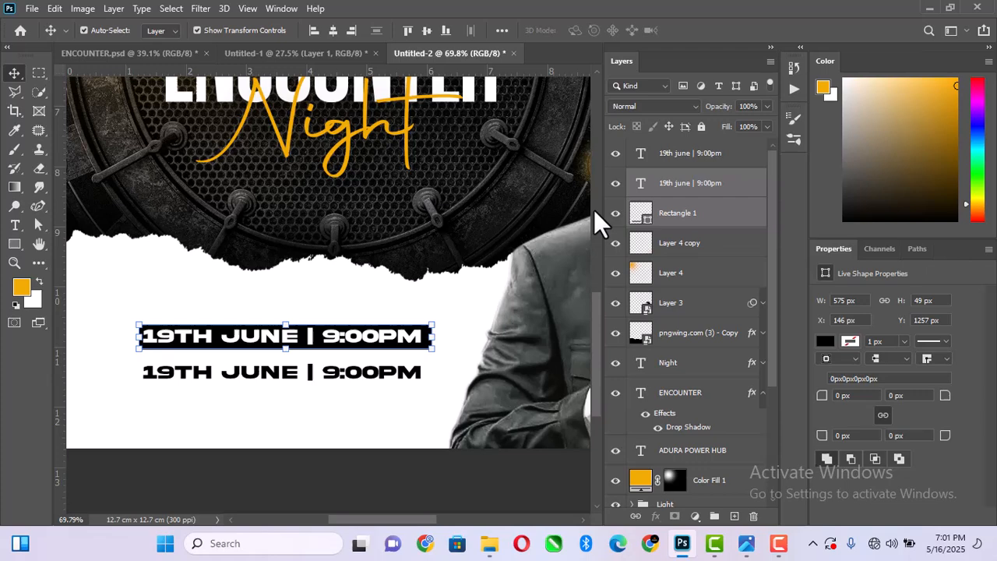
left_click(351, 31)
left_click(425, 31)
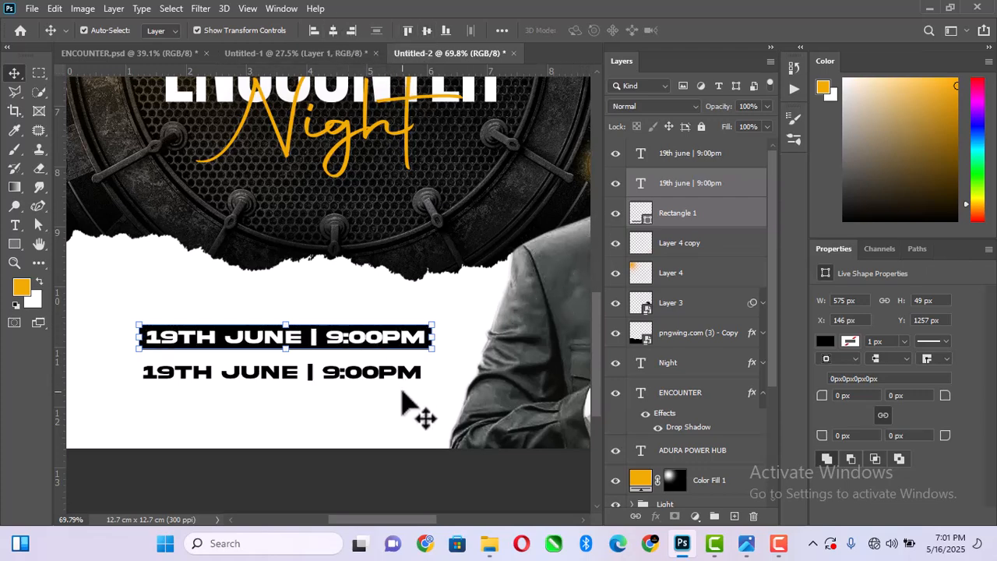
left_click(404, 413)
left_click(380, 379)
Replace the lower date line's text with the three-line venue address, fixing the typo in 'STATE'
double_click(380, 378)
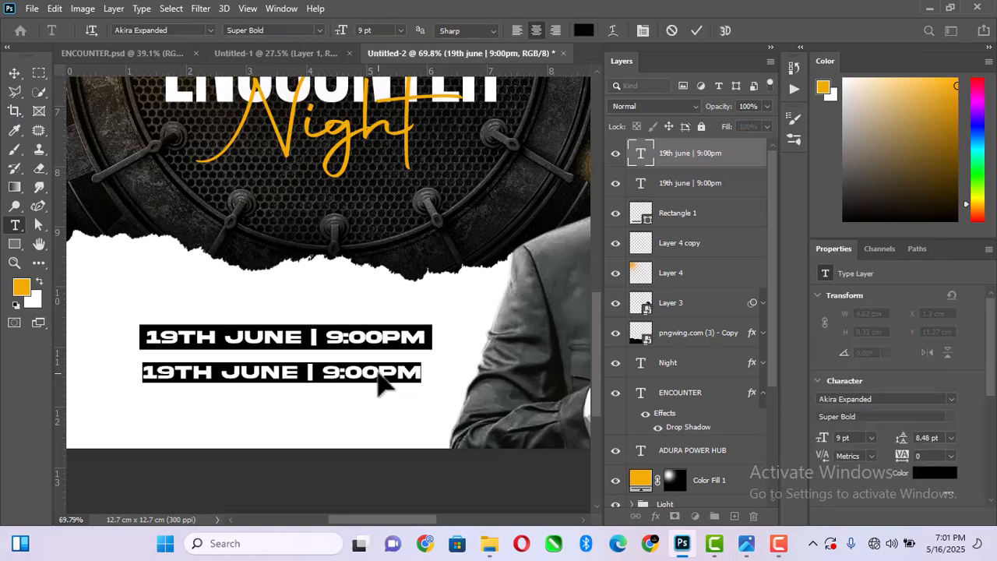
type("7")
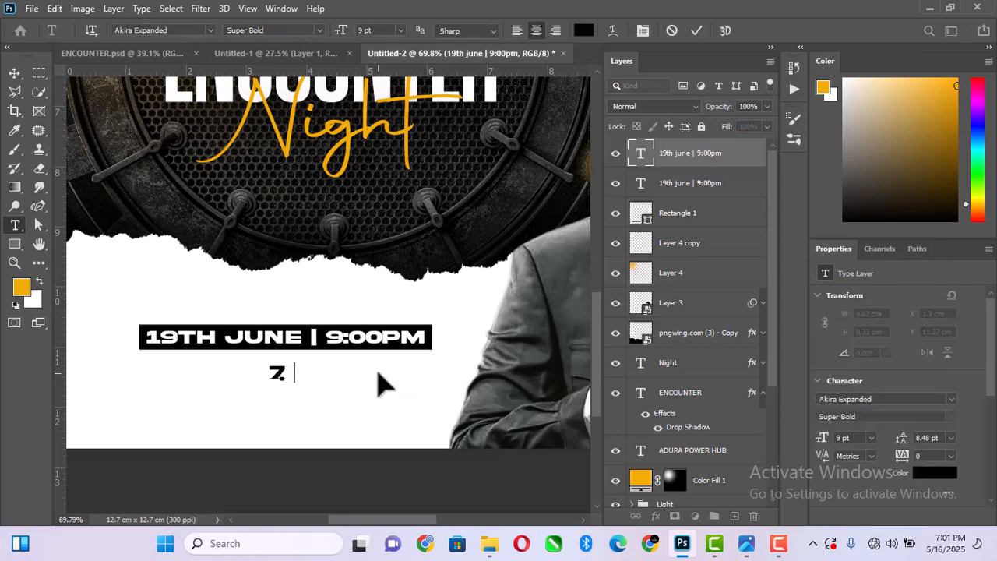
type(" FARA")
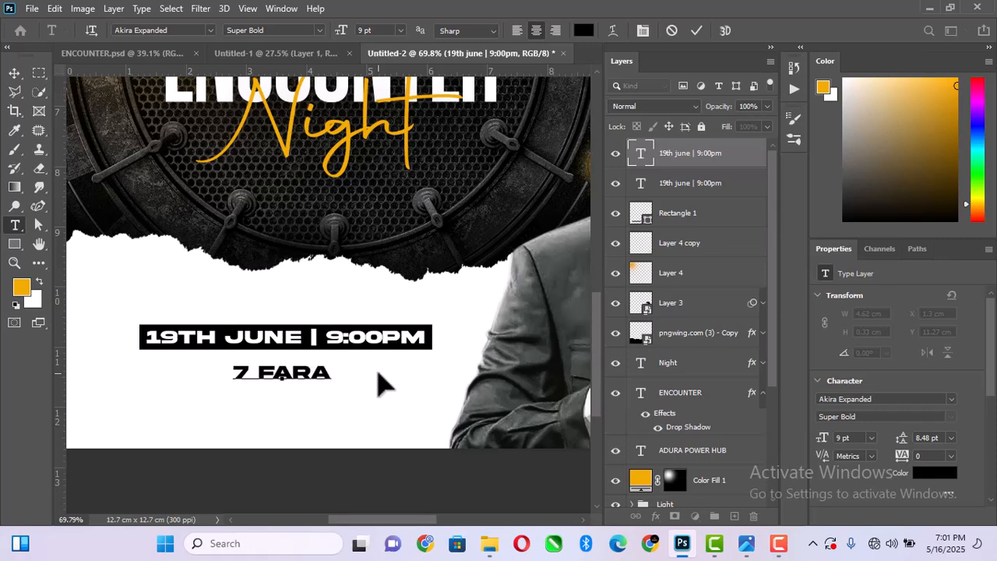
type("YOLA ")
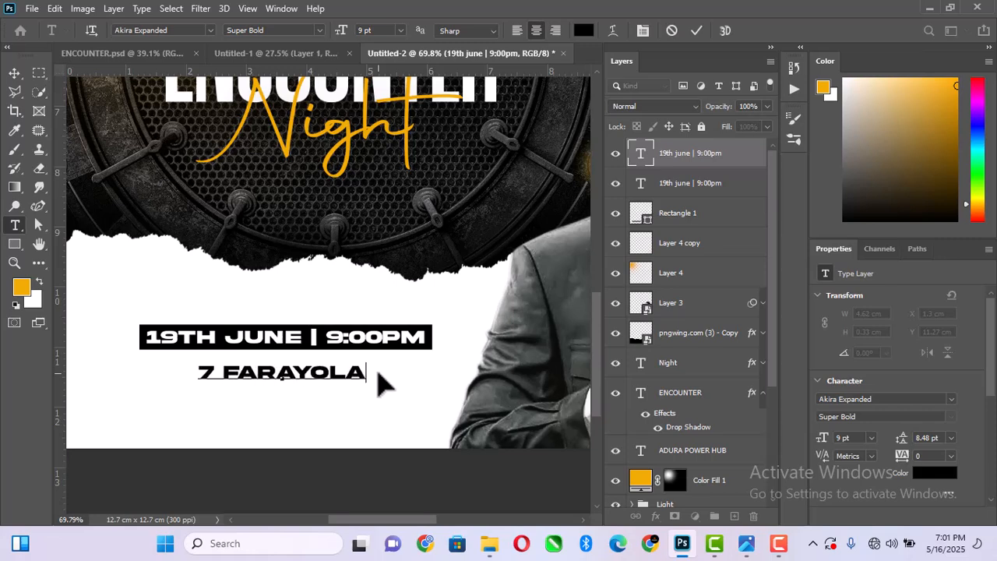
type("LA")
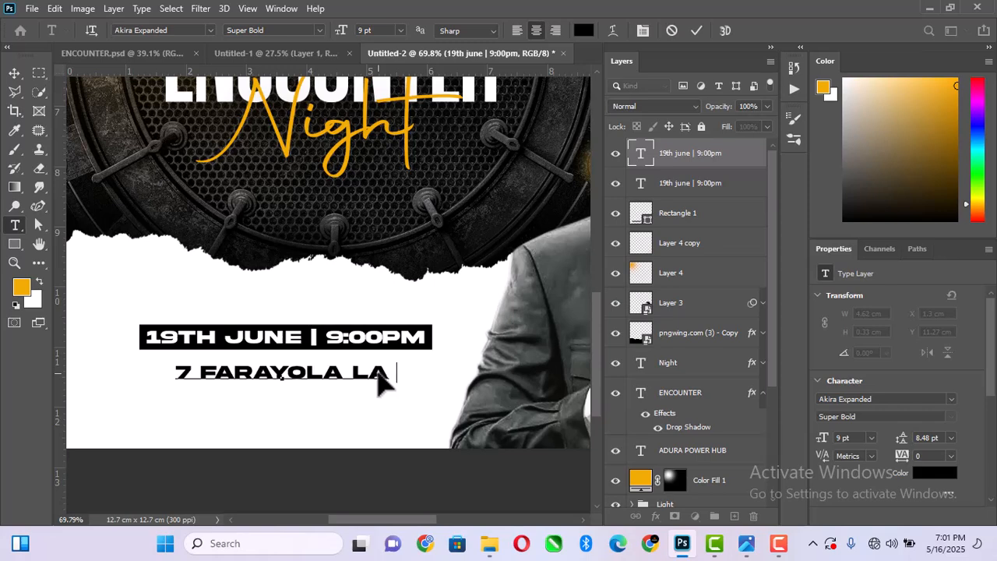
type("YOUT")
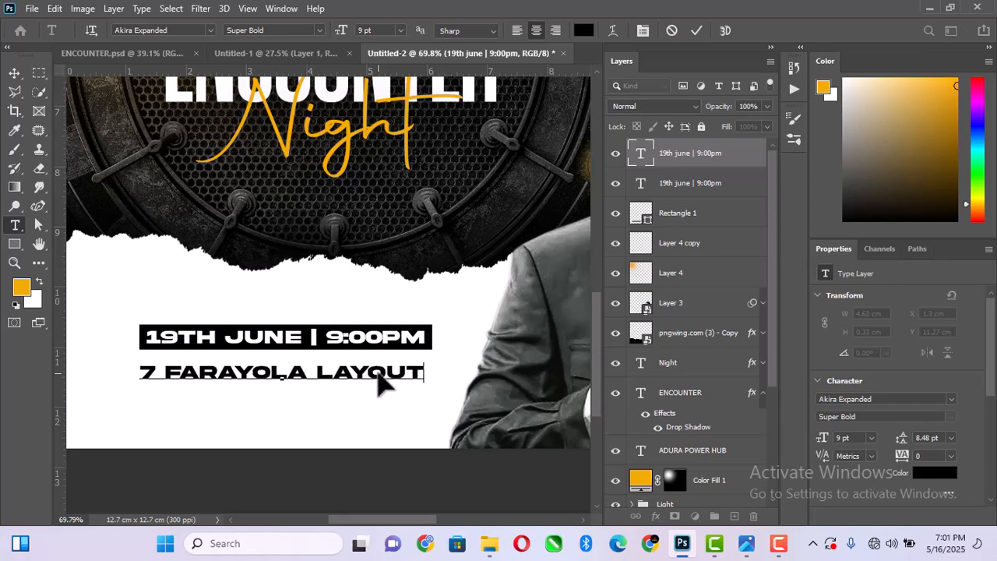
type(",")
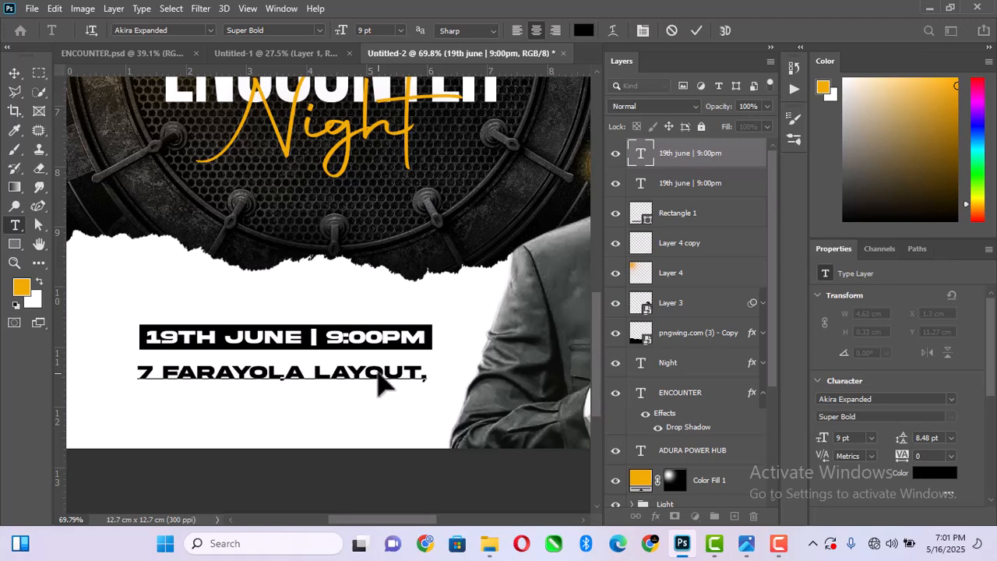
type("BEHIN")
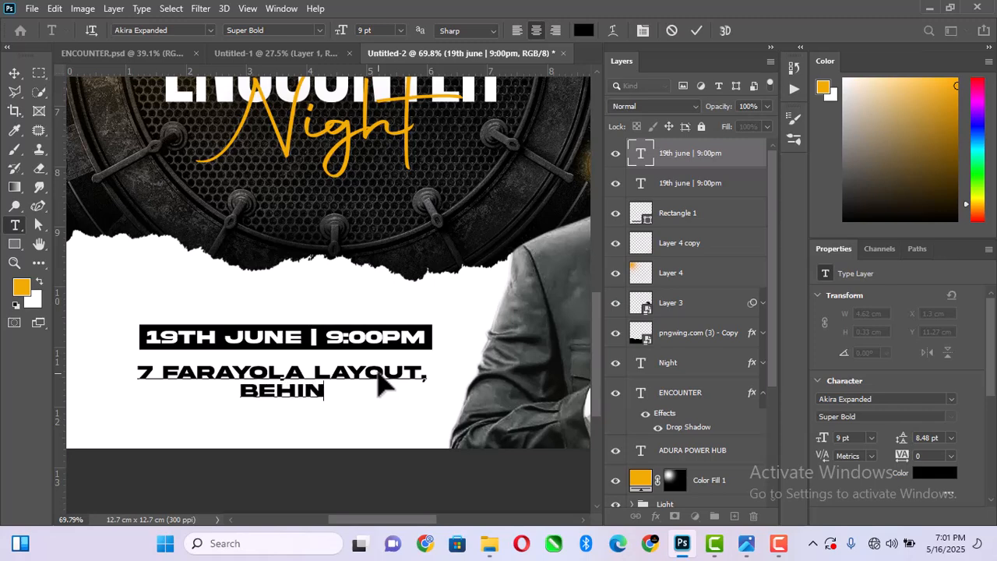
type("D BODIJA")
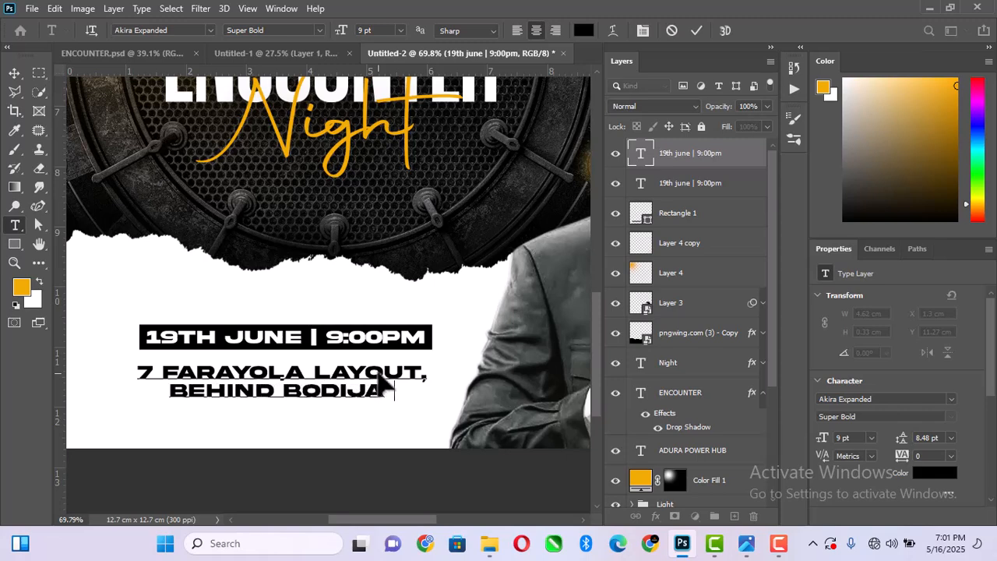
type(" MARK")
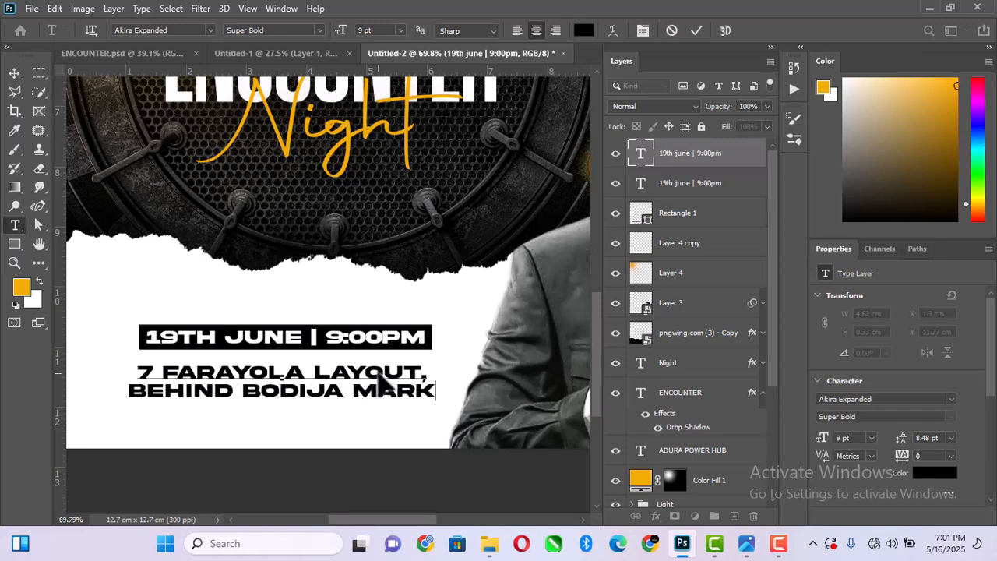
type("ET")
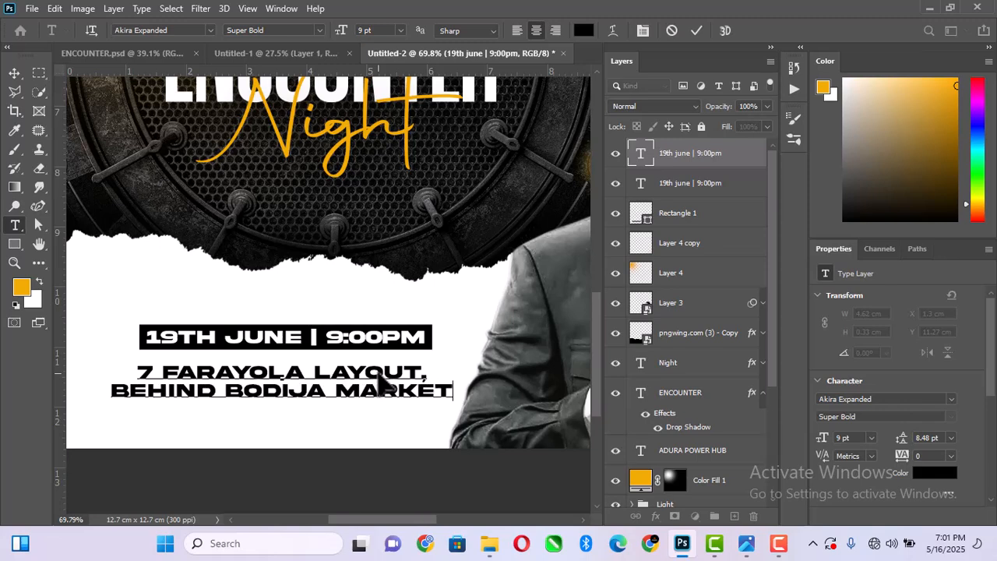
type(".")
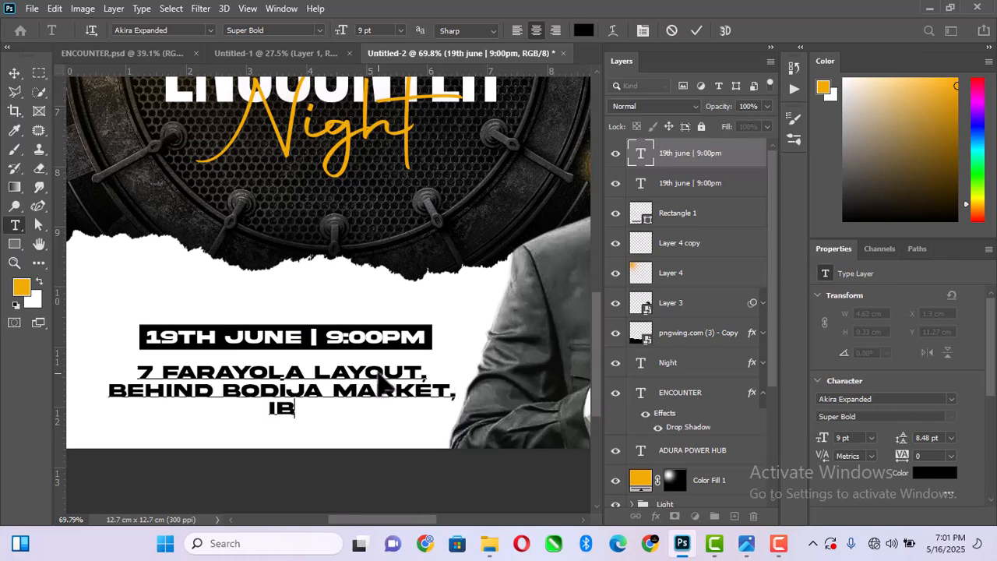
type("IBADAN")
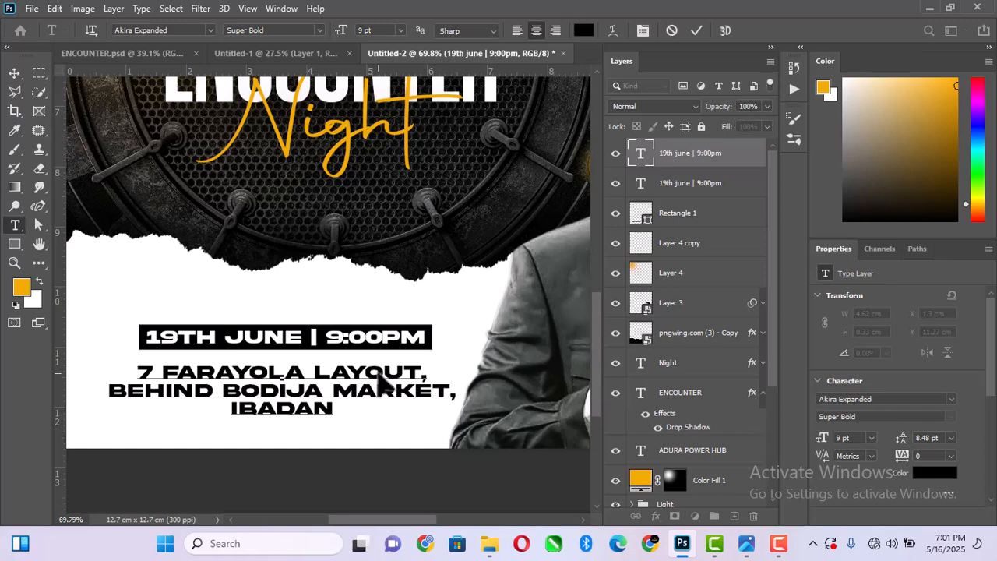
type(", OY")
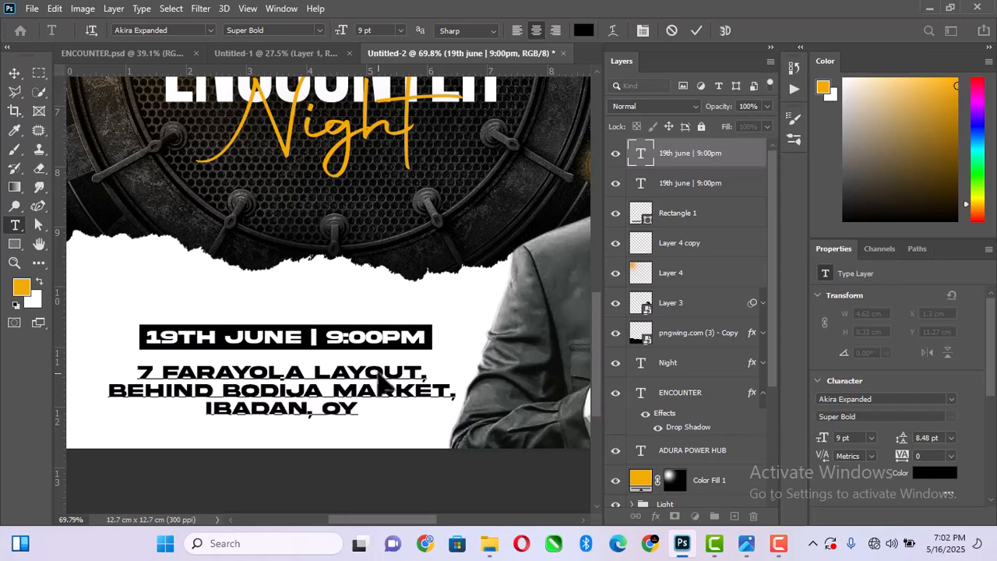
type("O STT")
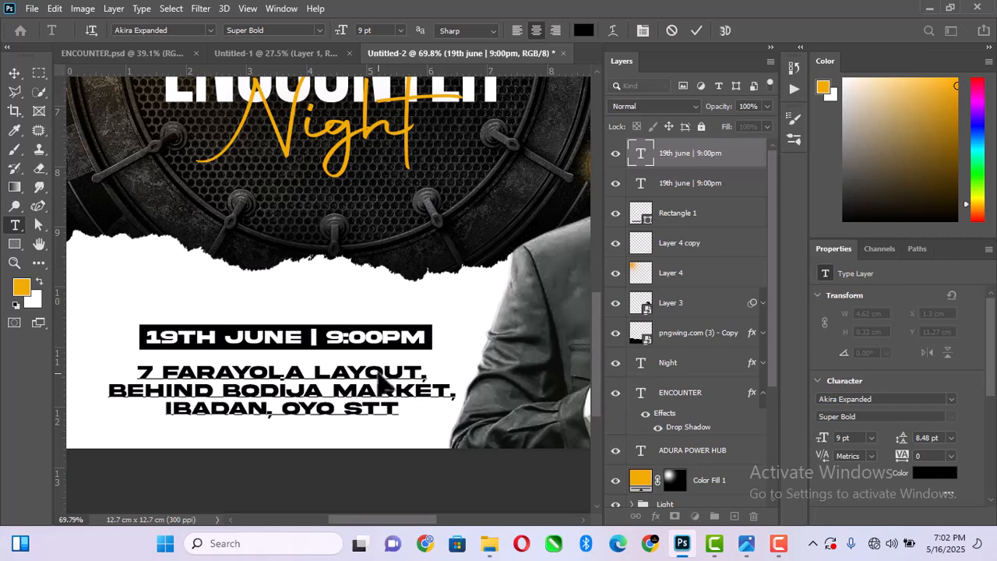
key("BackSpace")
type("AT")
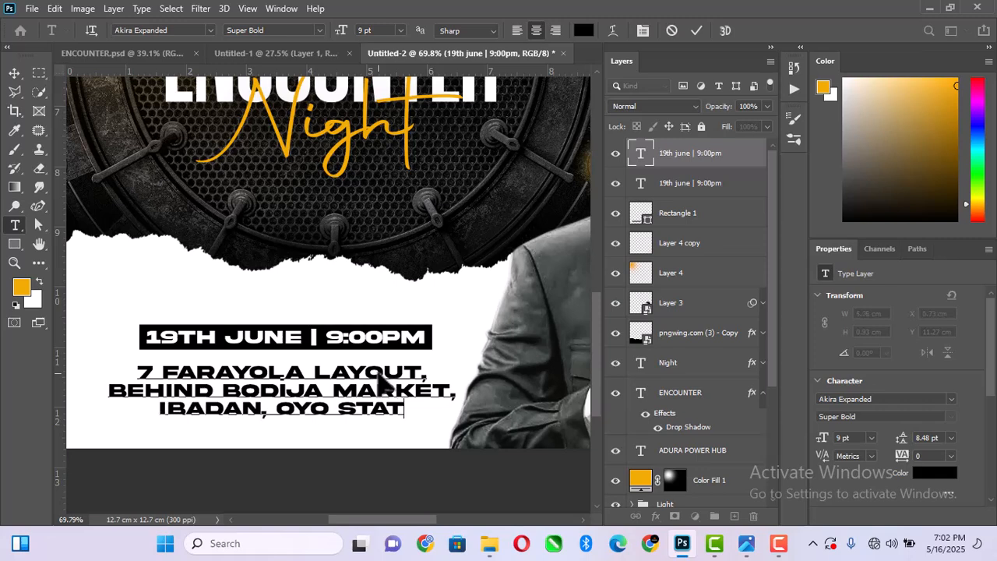
type("E.")
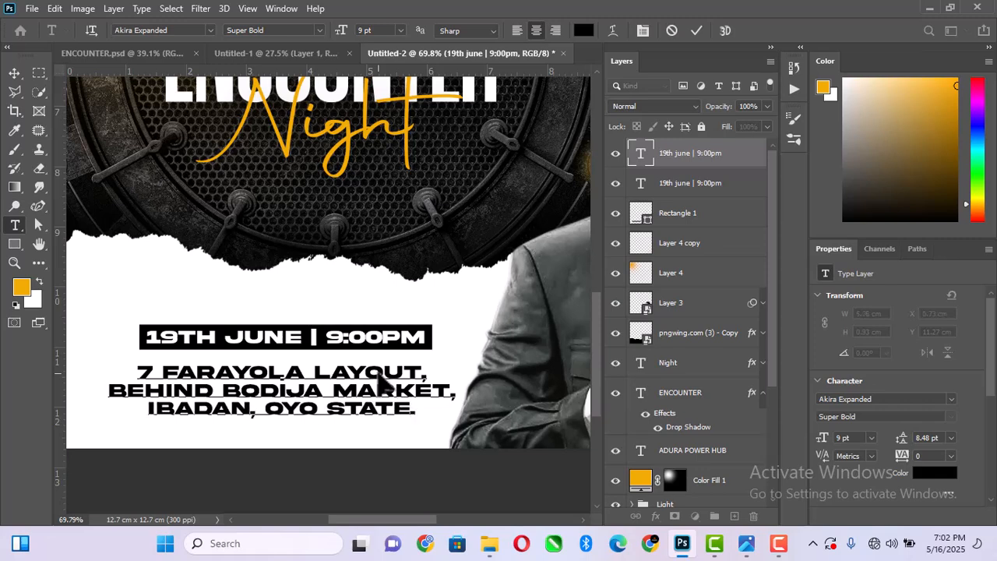
key("ctrl+a")
Left-align the address lines and move the block left under the date bar
scroll(868, 366, "down", 2)
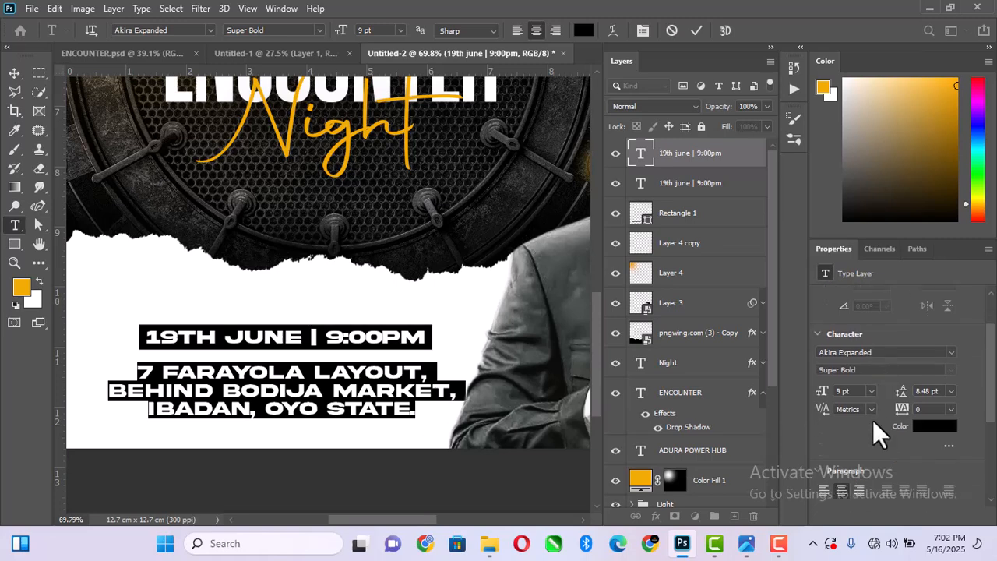
scroll(872, 425, "down", 1)
left_click(824, 452)
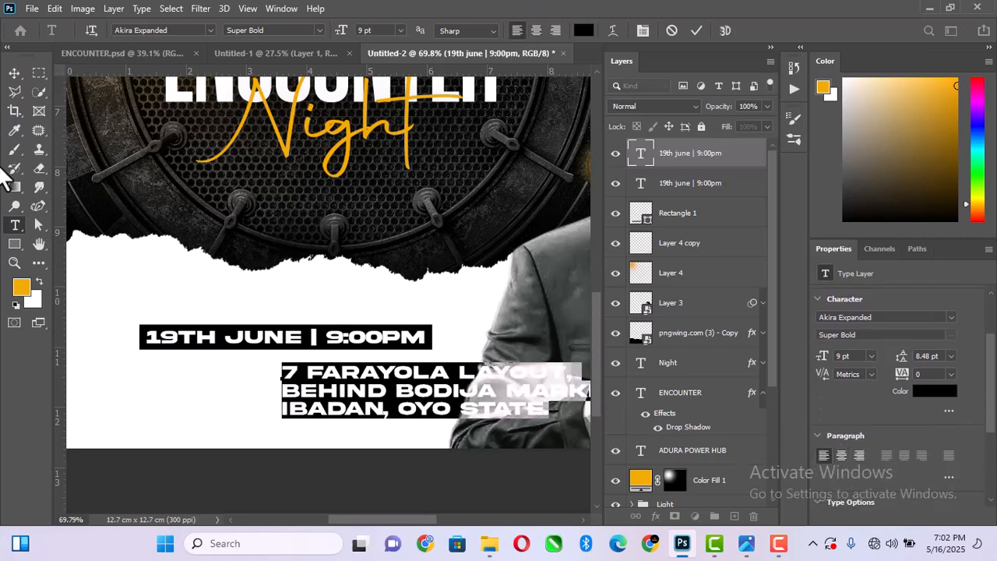
left_click(14, 73)
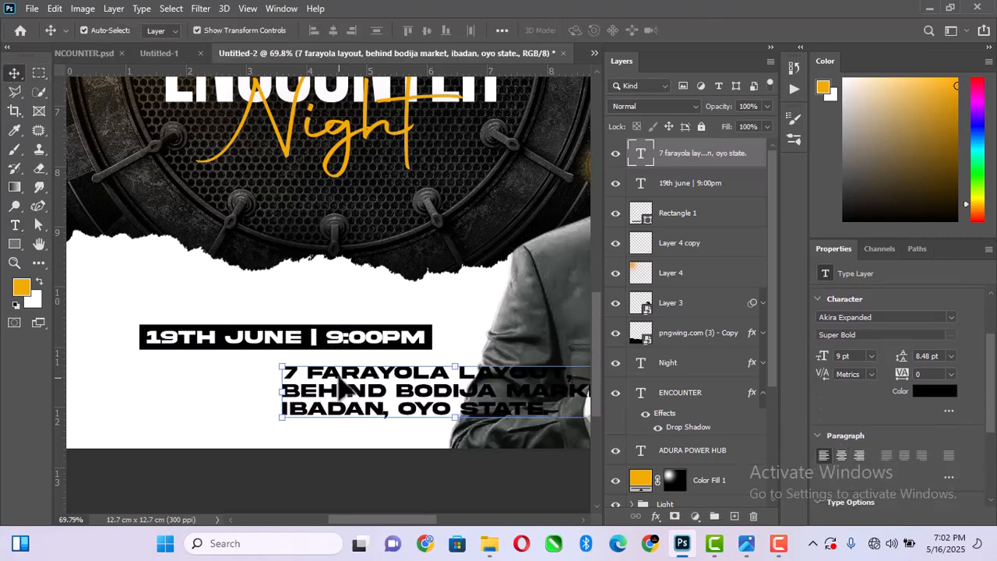
left_click_drag(335, 384, 197, 413)
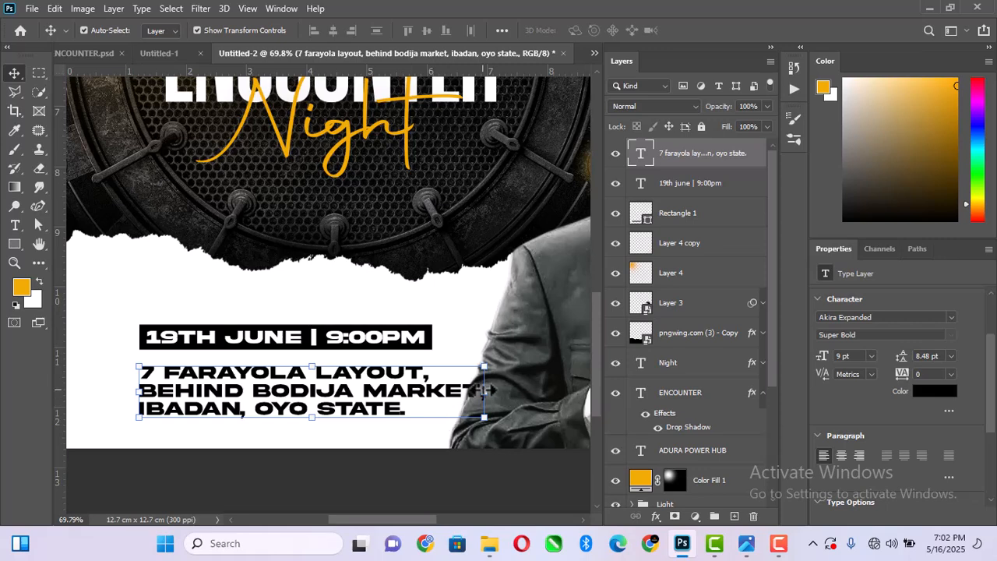
Scale the address text down to 84.64% and fit the whole flyer on screen
left_click(486, 389)
left_click_drag(489, 392, 417, 394)
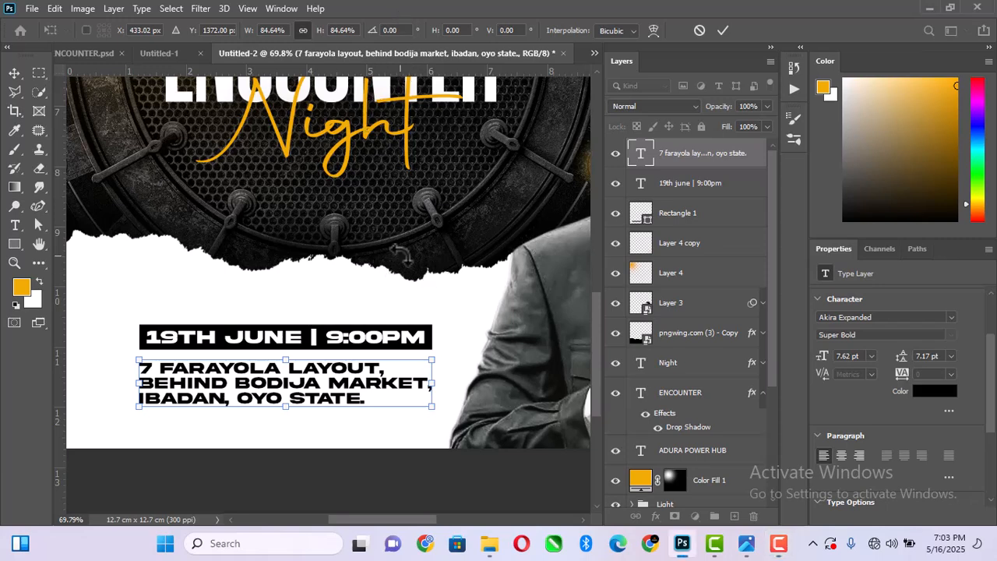
scroll(342, 257, "down", 3)
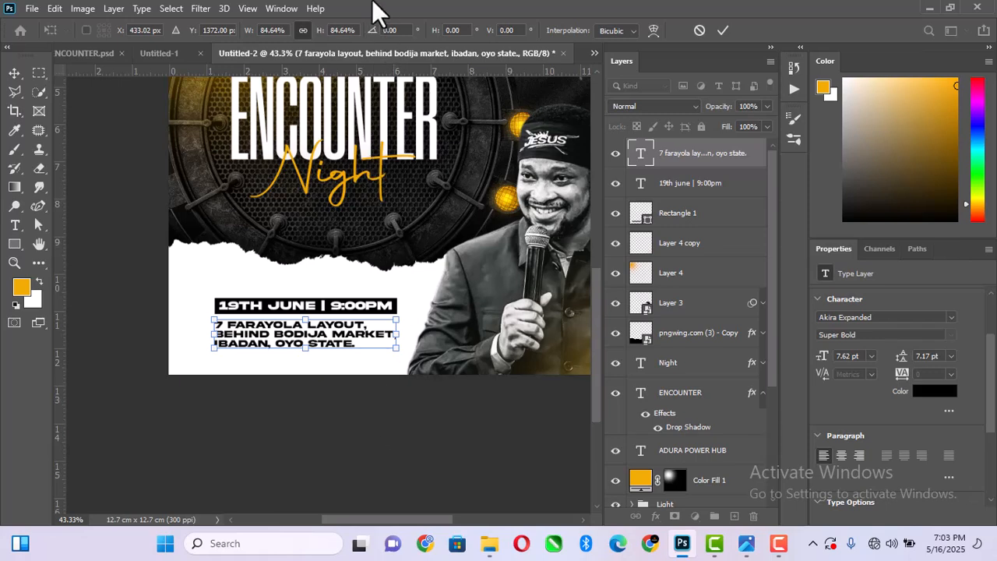
key("Return")
key("z")
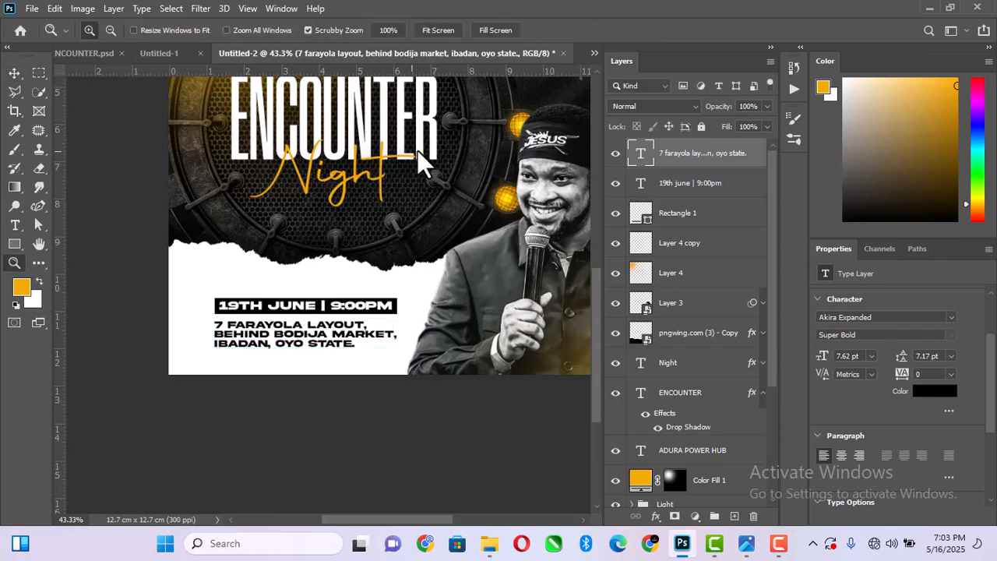
right_click(418, 150)
left_click(436, 160)
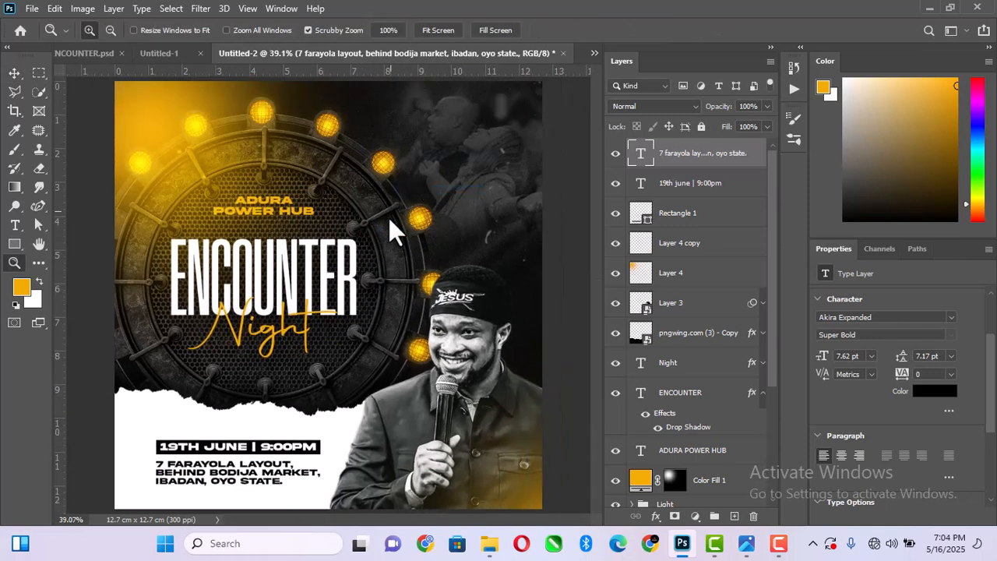
left_click(14, 73)
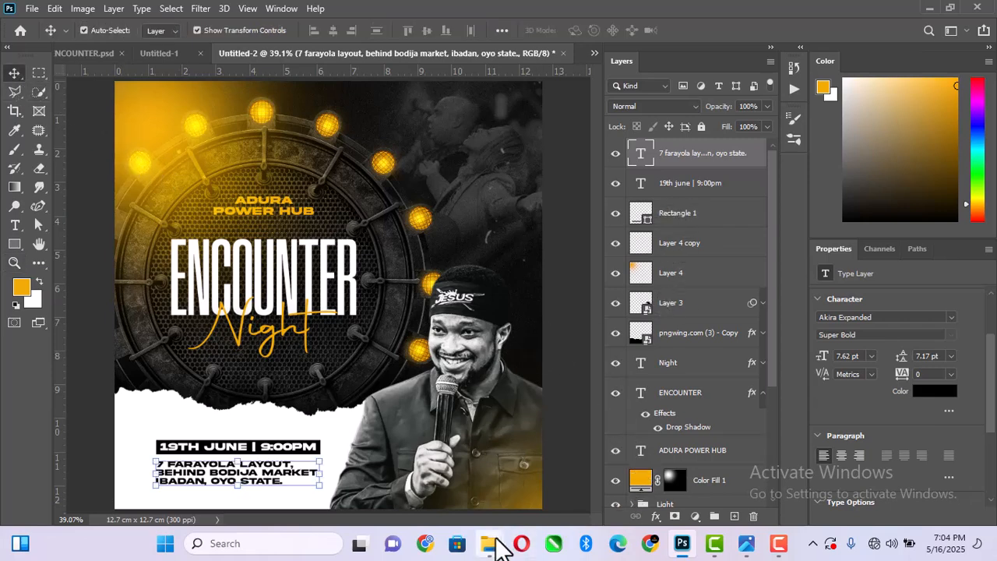
Place the rainbow light-streak image on the flyer and enlarge it to 71.84% to cover the canvas
mouse_move(496, 543)
left_click(460, 475)
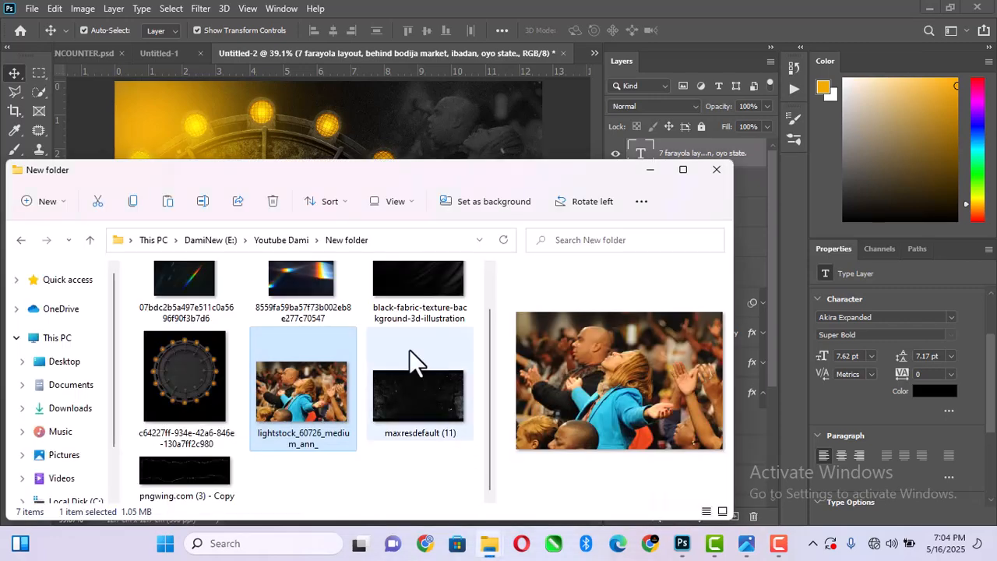
left_click(301, 292)
scroll(304, 311, "up", 1)
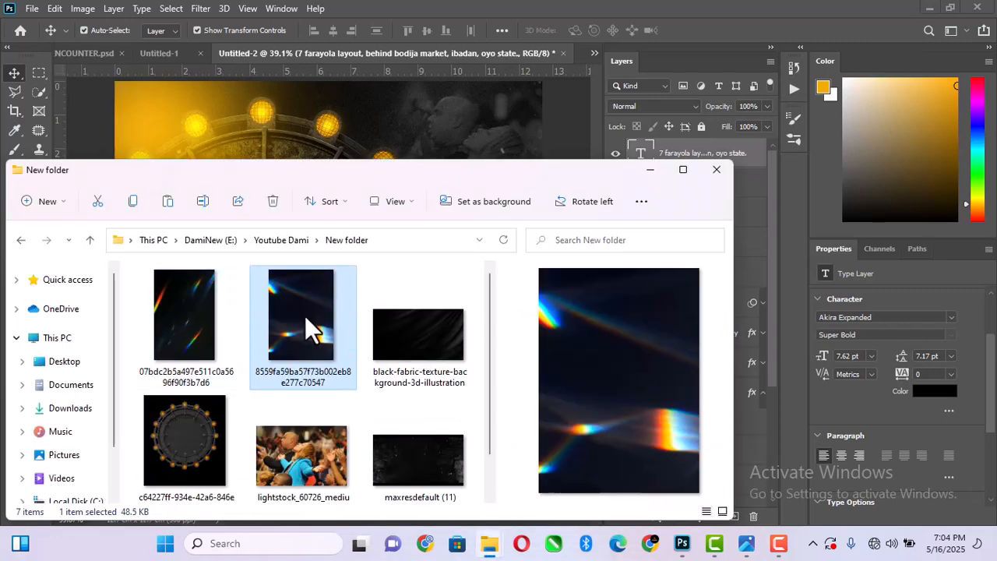
left_click_drag(304, 314, 352, 136)
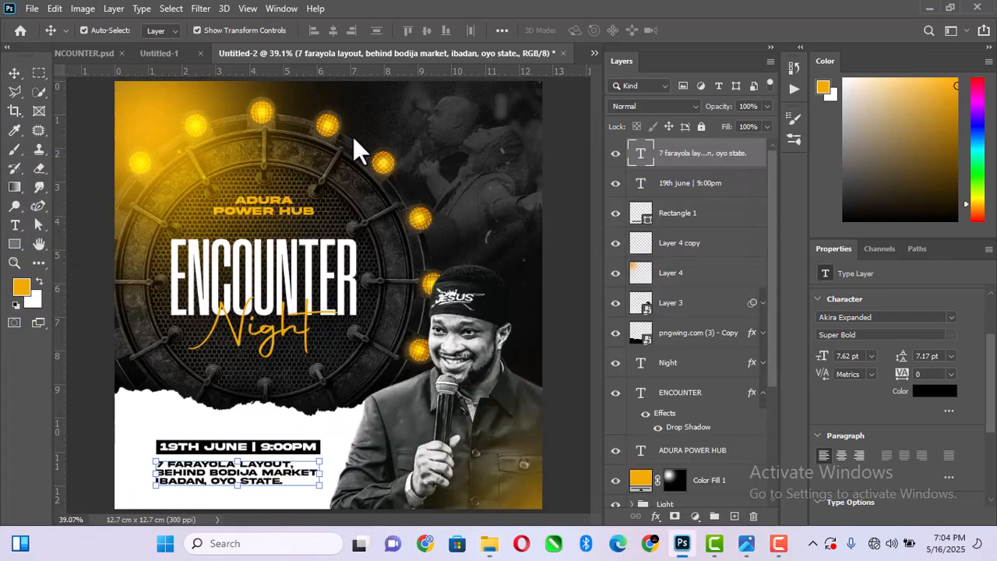
mouse_move(482, 302)
left_mouse_down()
mouse_move(541, 291)
mouse_move(532, 339)
mouse_move(616, 309)
left_mouse_up()
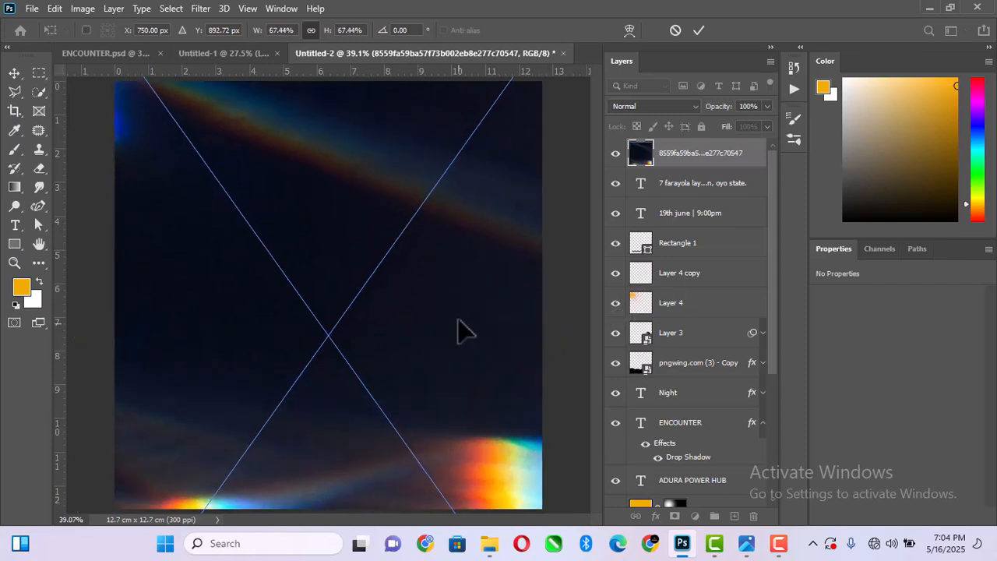
left_click_drag(465, 348, 474, 412)
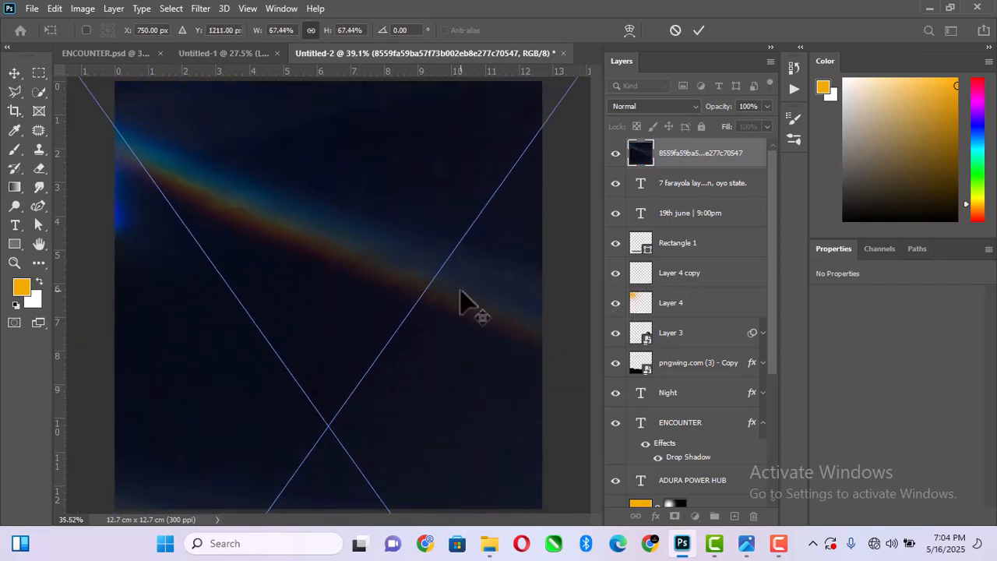
scroll(492, 300, "down", 3)
left_click_drag(505, 367, 516, 357)
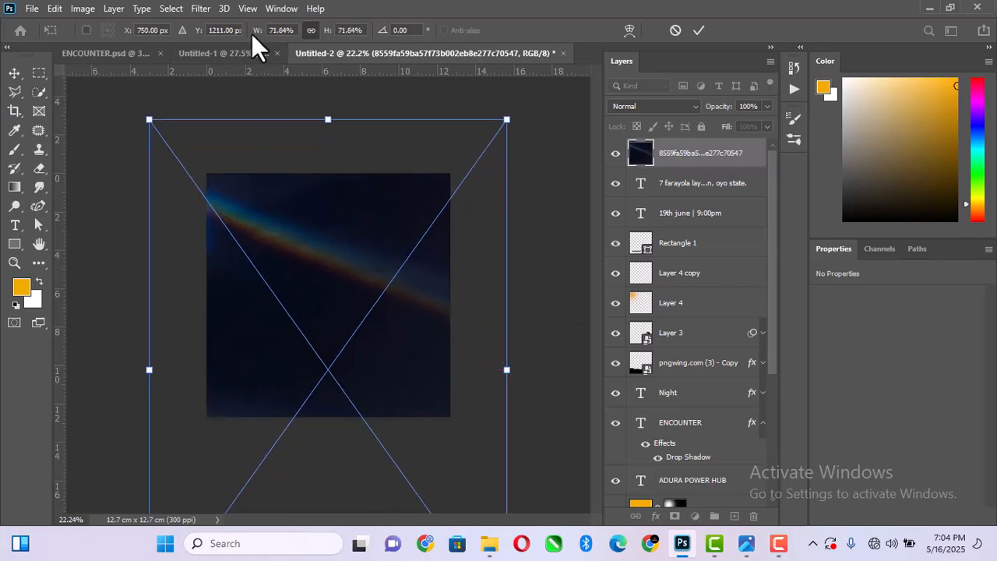
key("Return")
left_click(200, 9)
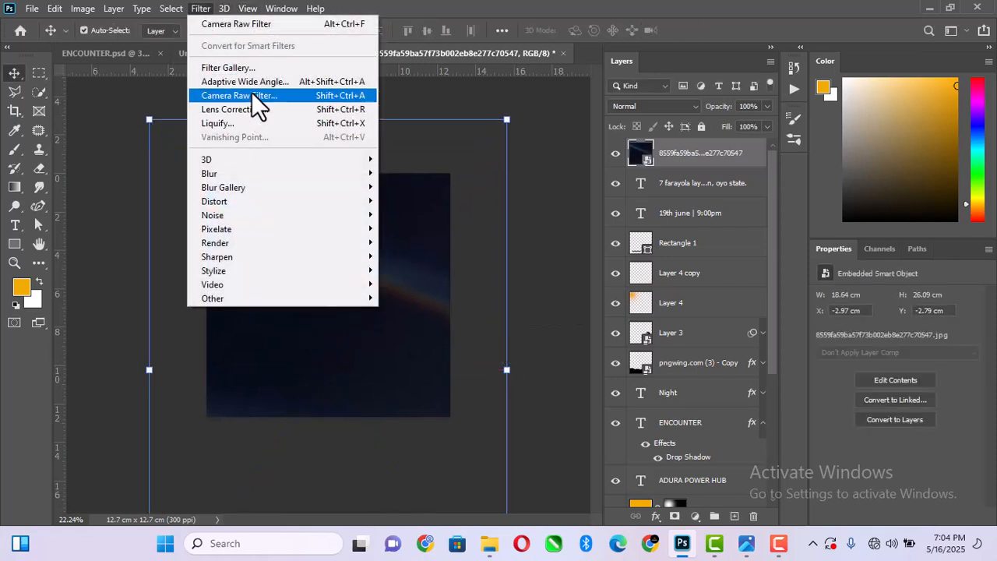
Apply a Camera Raw filter to the light leak: Contrast +70, Texture -88, Clarity -28, lower Blacks
left_click(252, 93)
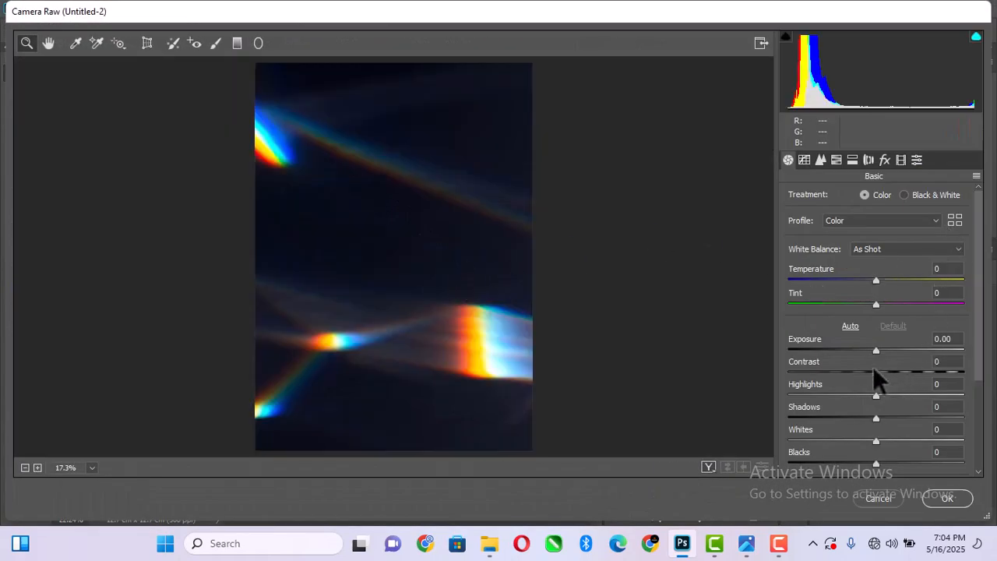
left_click_drag(872, 372, 934, 368)
scroll(900, 382, "down", 3)
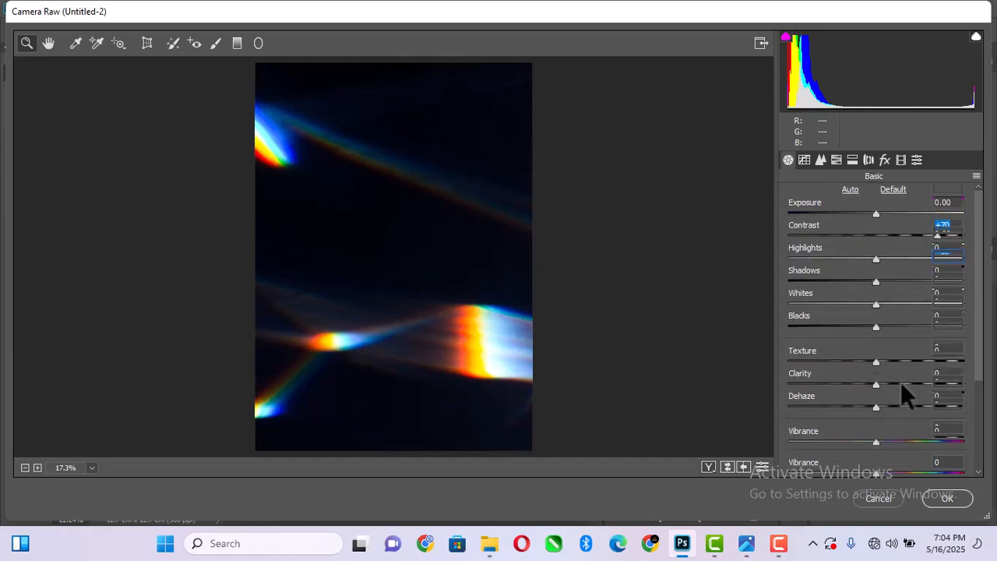
left_click_drag(824, 366, 851, 393)
left_click_drag(878, 326, 857, 349)
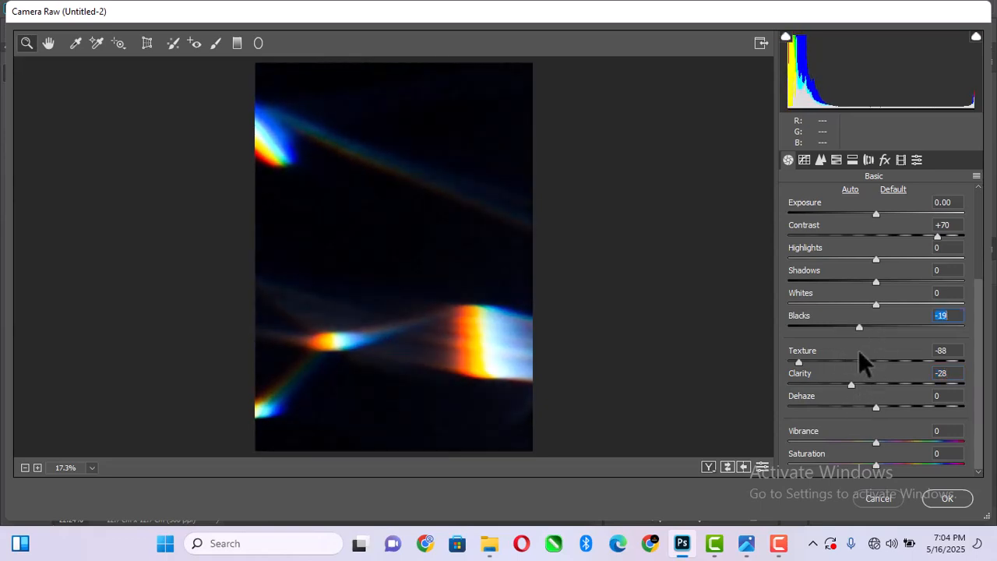
left_click(937, 498)
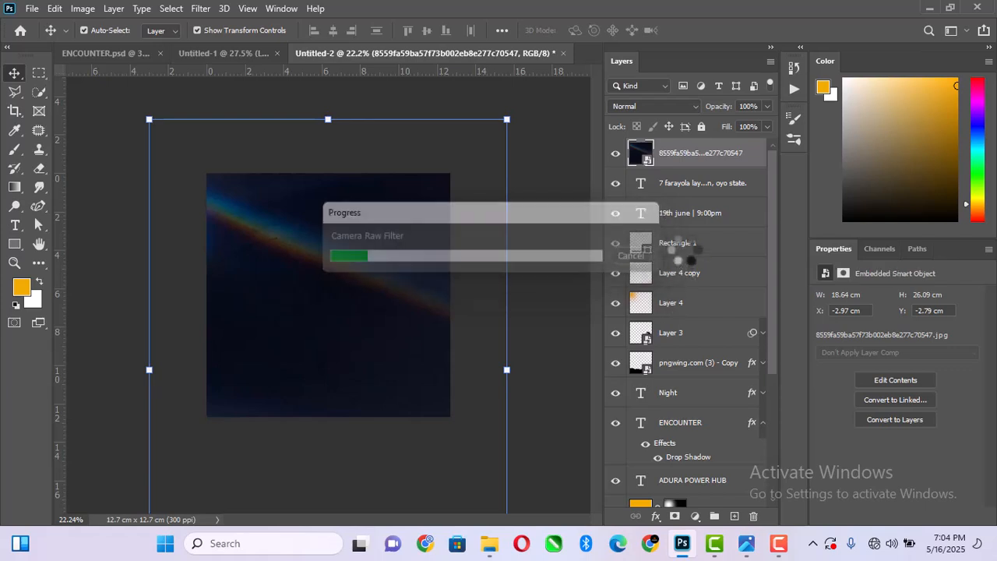
Blend the light leak in Screen mode and shift it slightly up
left_click(689, 107)
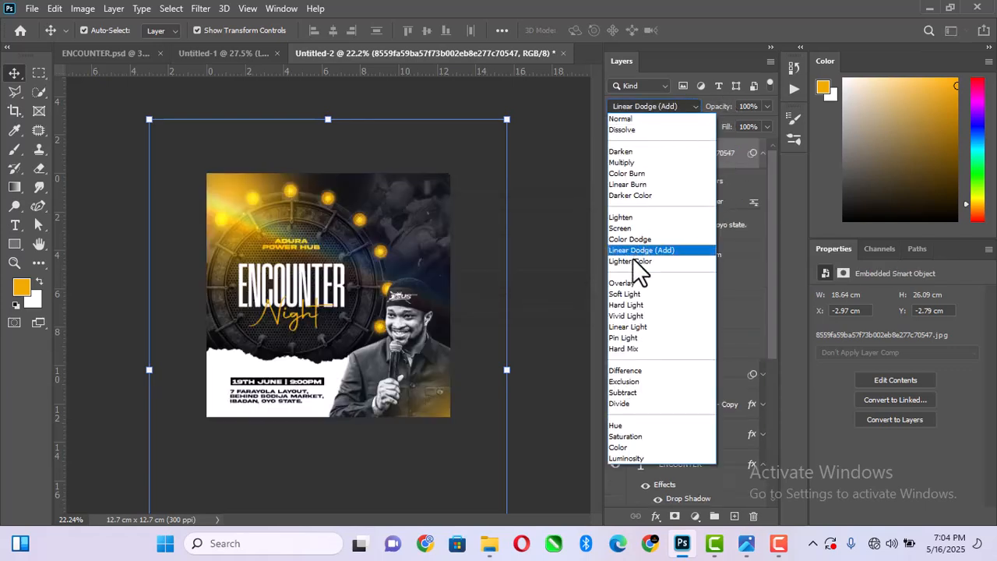
left_click(635, 229)
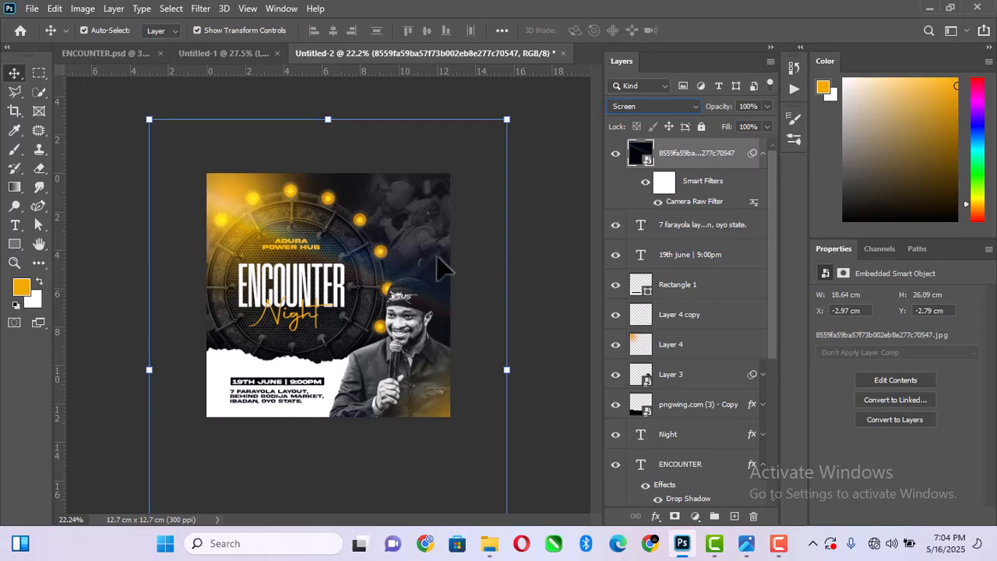
left_click(466, 243)
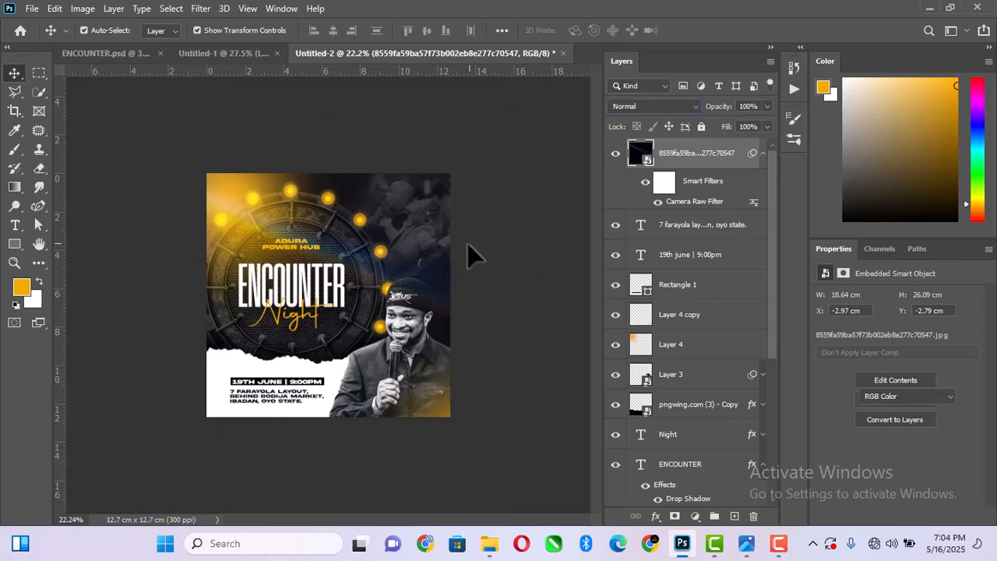
scroll(399, 283, "up", 5)
scroll(487, 271, "down", 4)
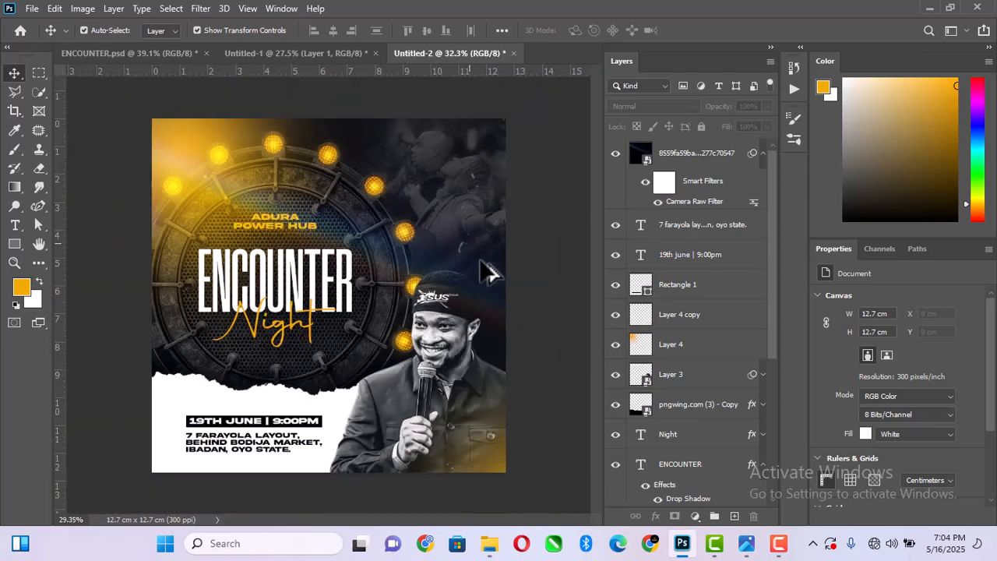
left_click_drag(468, 271, 468, 230)
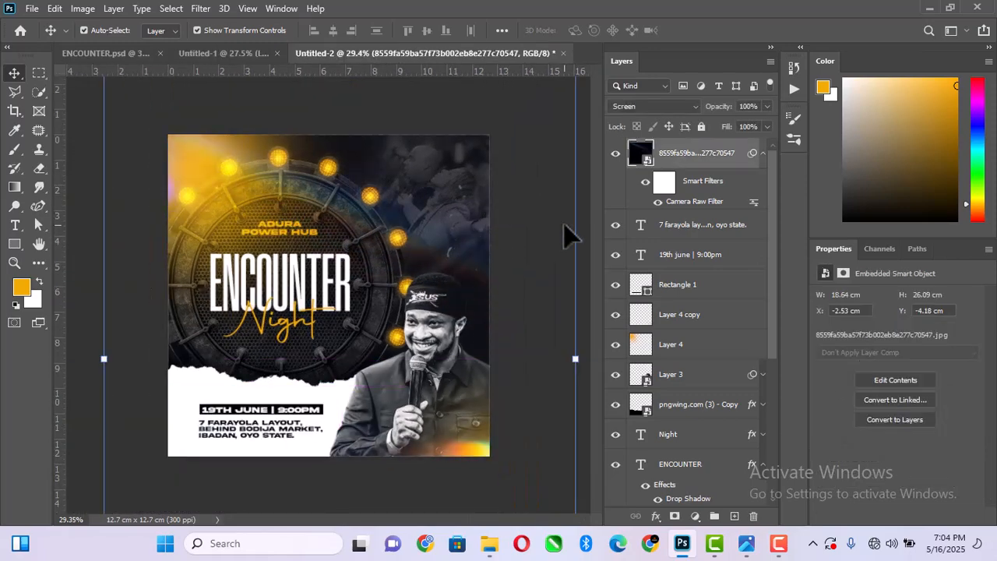
left_click(540, 223)
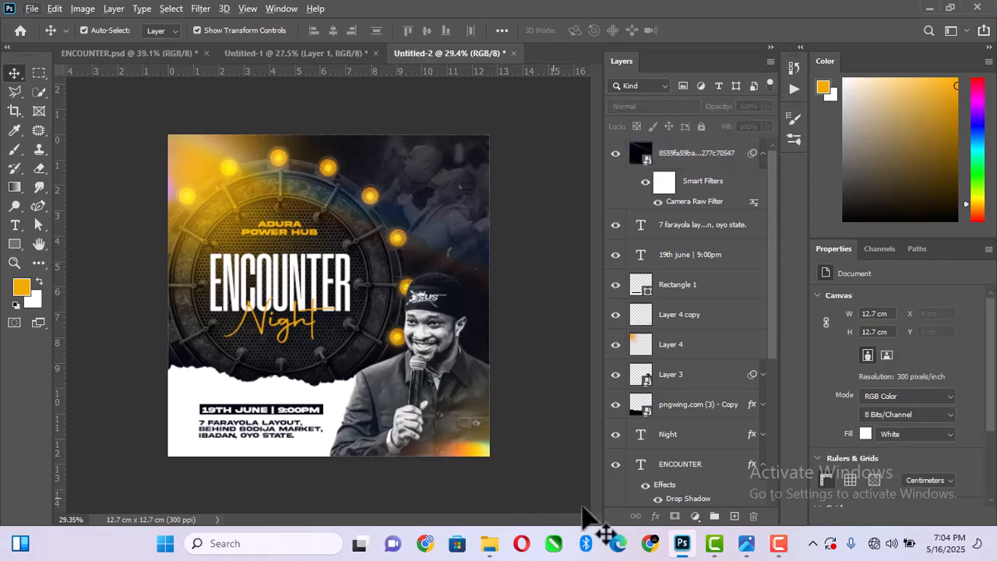
Place the second light-leak image on the flyer, rotated -90° and scaled up
mouse_move(496, 549)
left_click(459, 499)
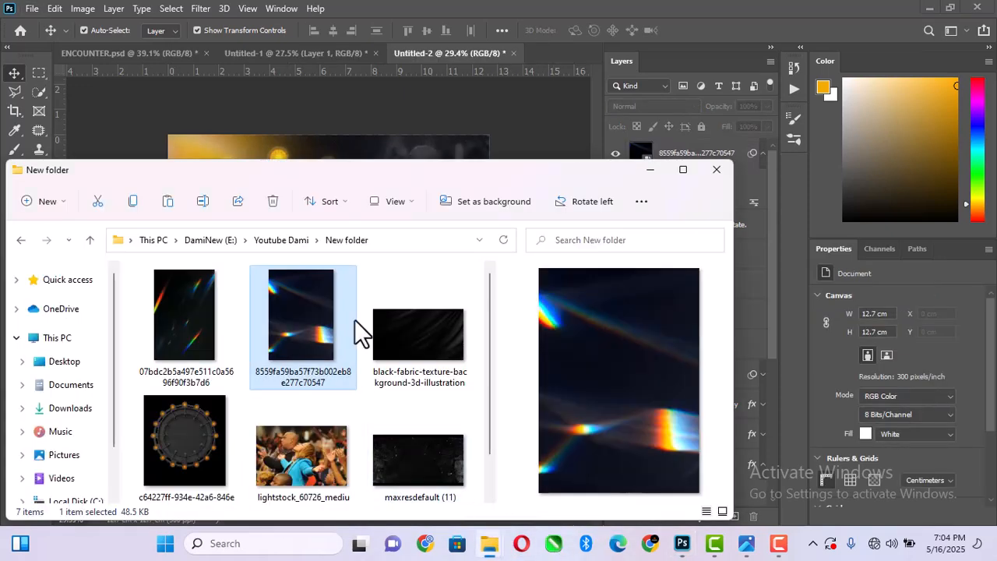
left_click(172, 327)
left_click_drag(172, 325, 346, 125)
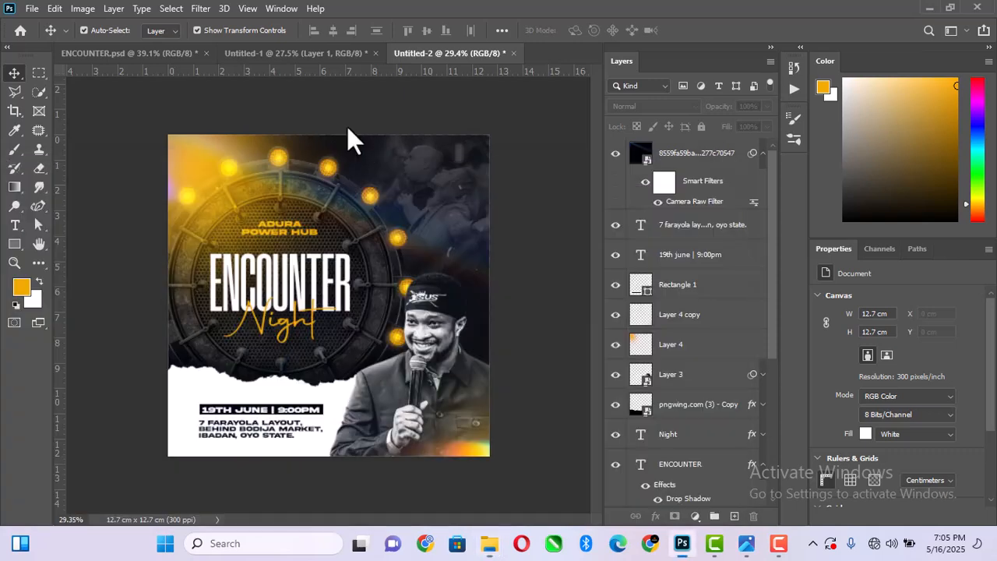
left_click_drag(435, 298, 489, 274)
left_click_drag(527, 216, 298, 220)
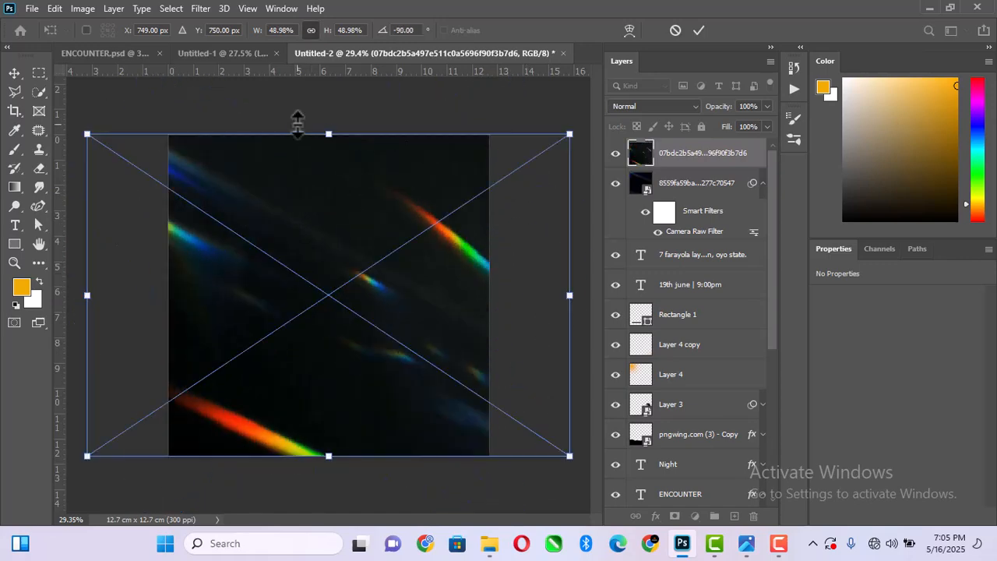
left_click_drag(328, 134, 329, 131)
key("Return")
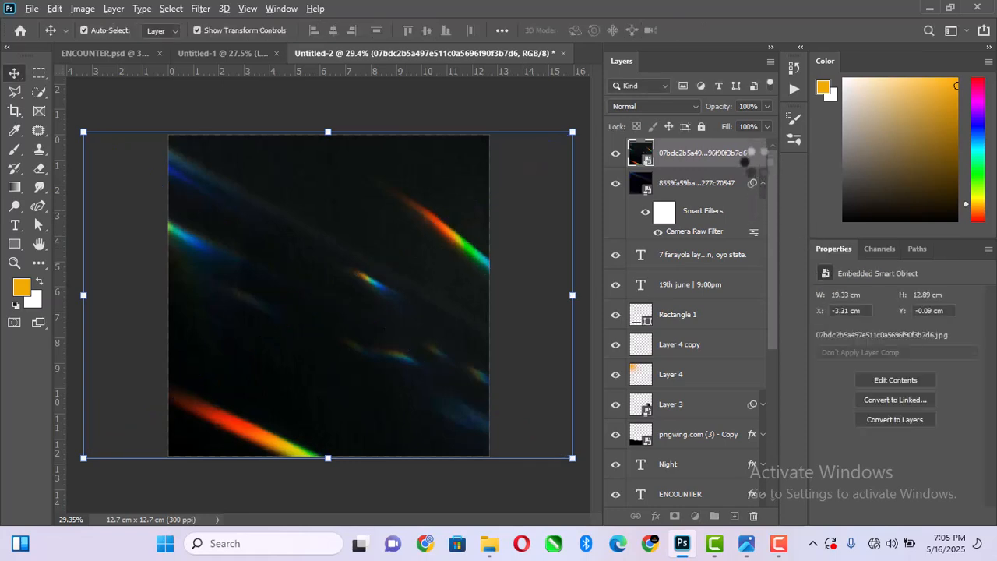
Set the new light-leak layer's blend mode to Screen
left_click(668, 186)
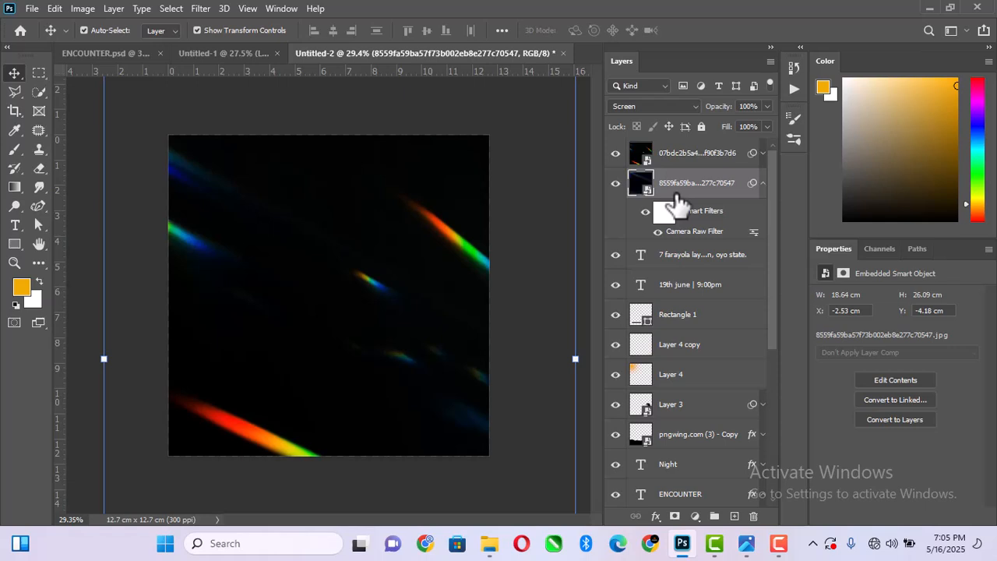
left_click(762, 183)
left_click(715, 156)
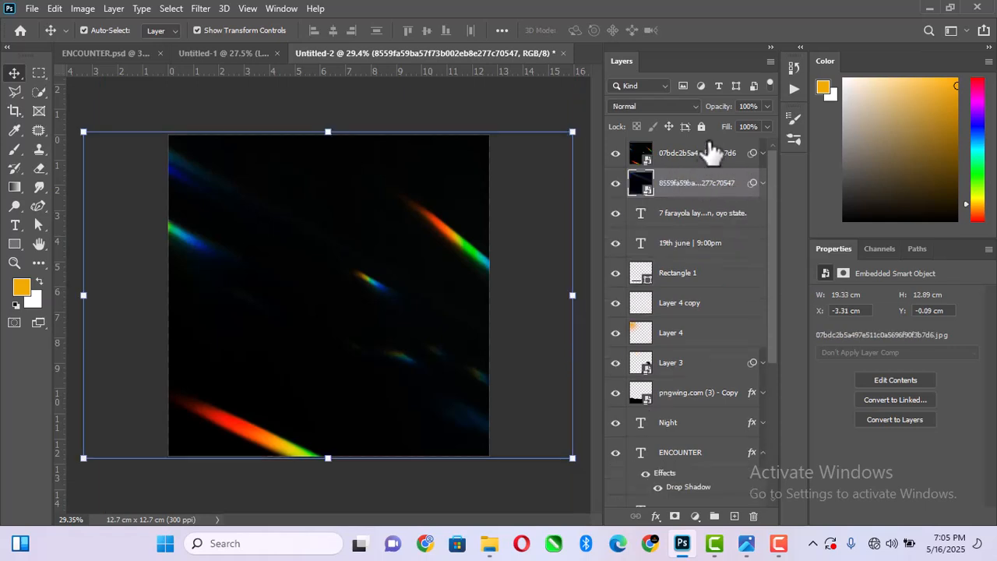
left_click(666, 106)
left_click(641, 229)
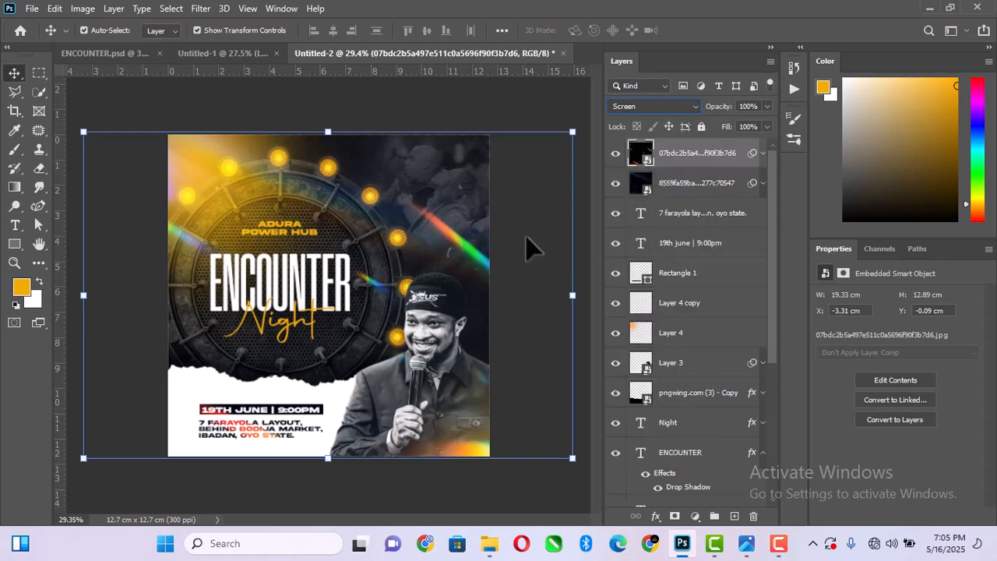
Enlarge the first light leak to 19.52 × 27.31 cm, lower it, and fit the flyer on screen
left_click(683, 186)
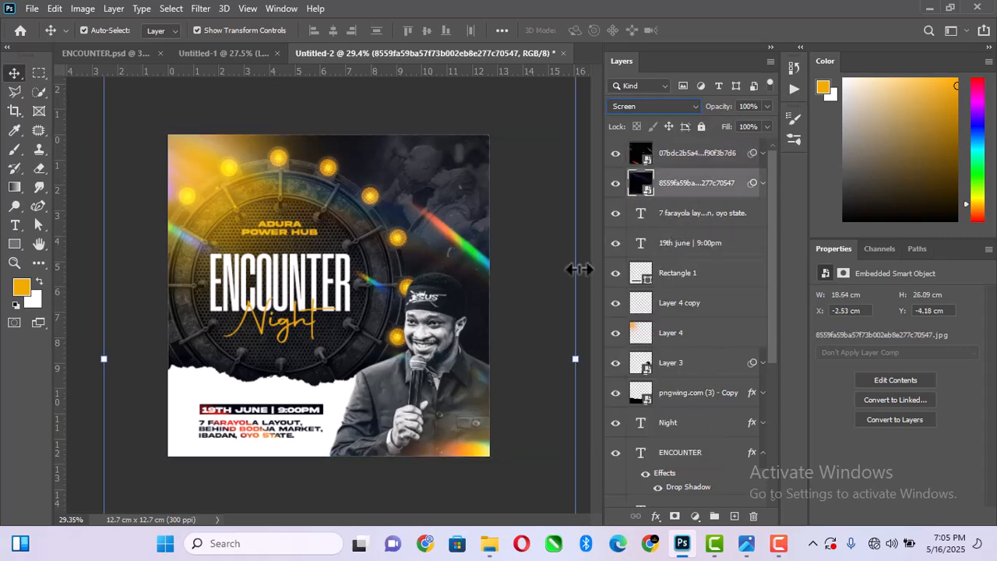
mouse_move(579, 261)
left_mouse_down()
mouse_move(600, 258)
mouse_move(590, 262)
left_mouse_up()
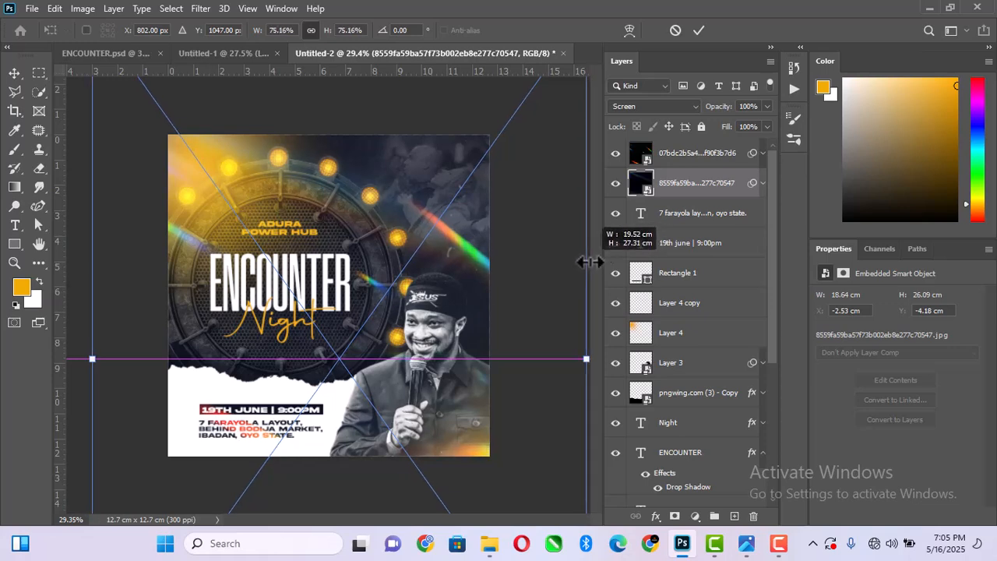
left_click_drag(455, 247, 454, 255)
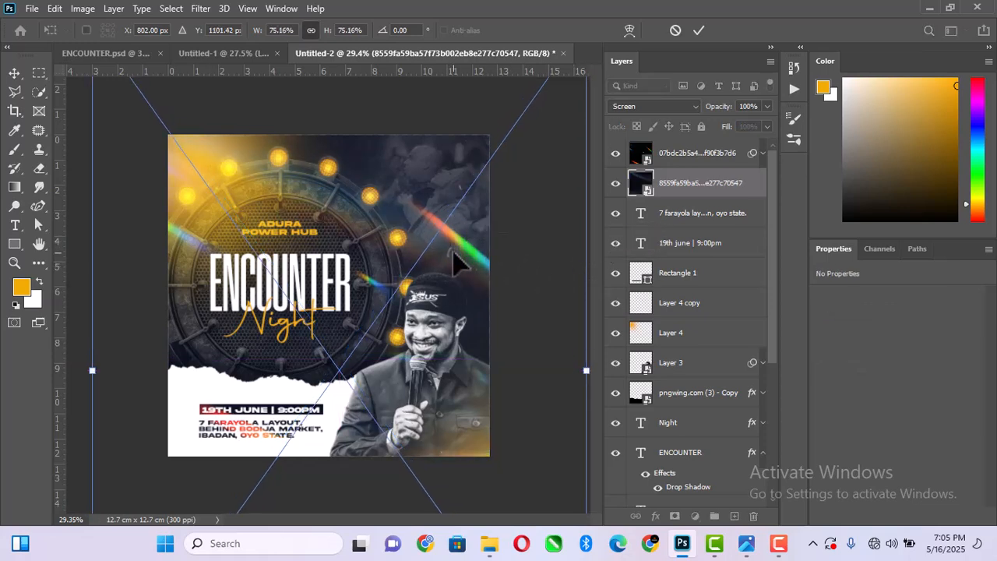
key("Return")
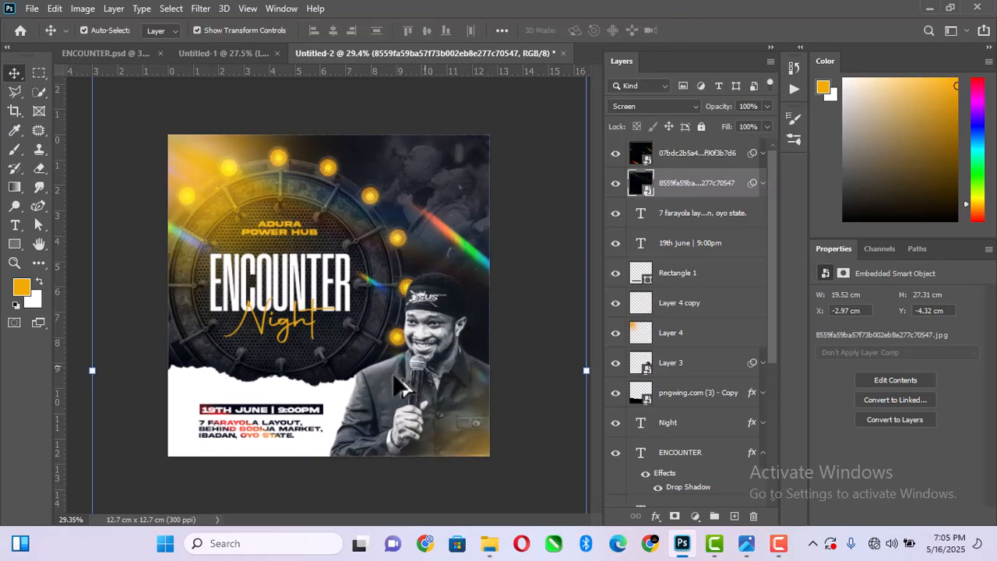
scroll(397, 384, "up", 3)
scroll(420, 350, "down", 4)
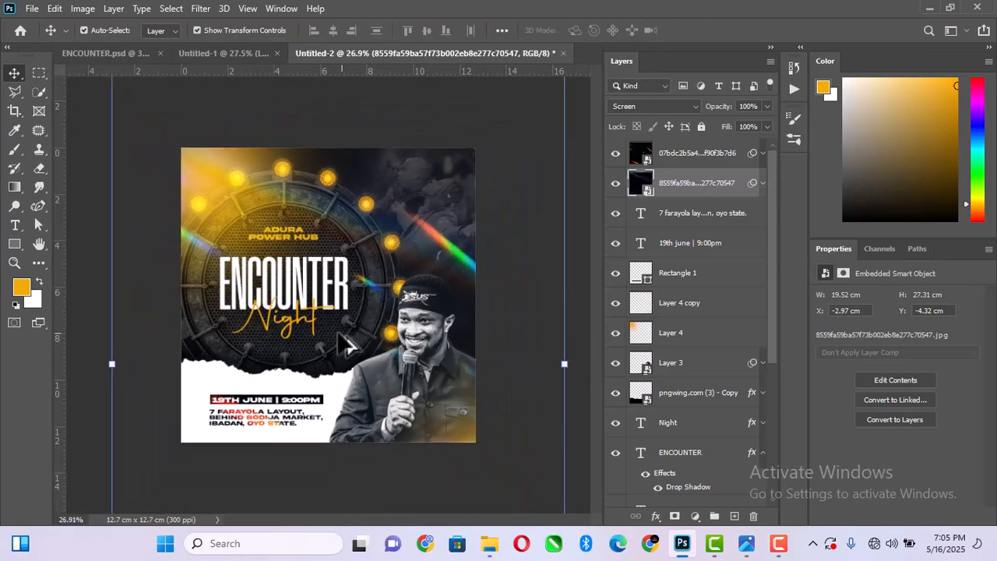
scroll(331, 311, "up", 4)
scroll(238, 315, "up", 1)
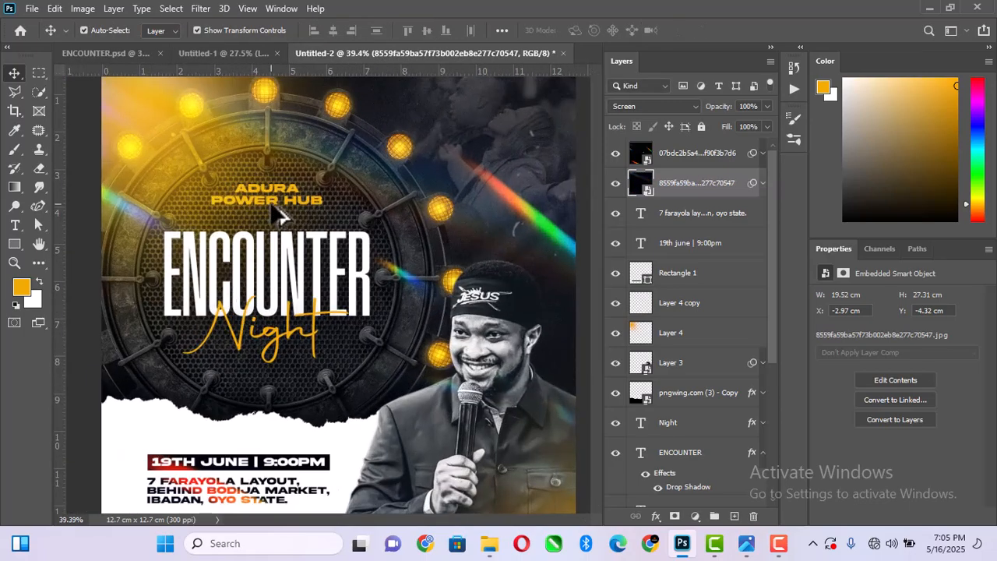
scroll(280, 218, "down", 3)
key("z")
right_click(403, 201)
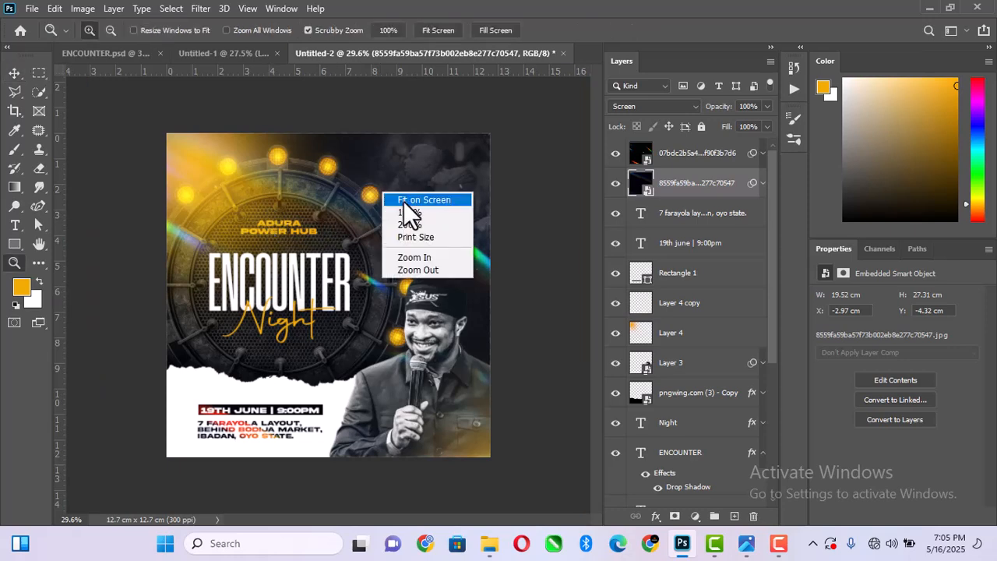
left_click(405, 203)
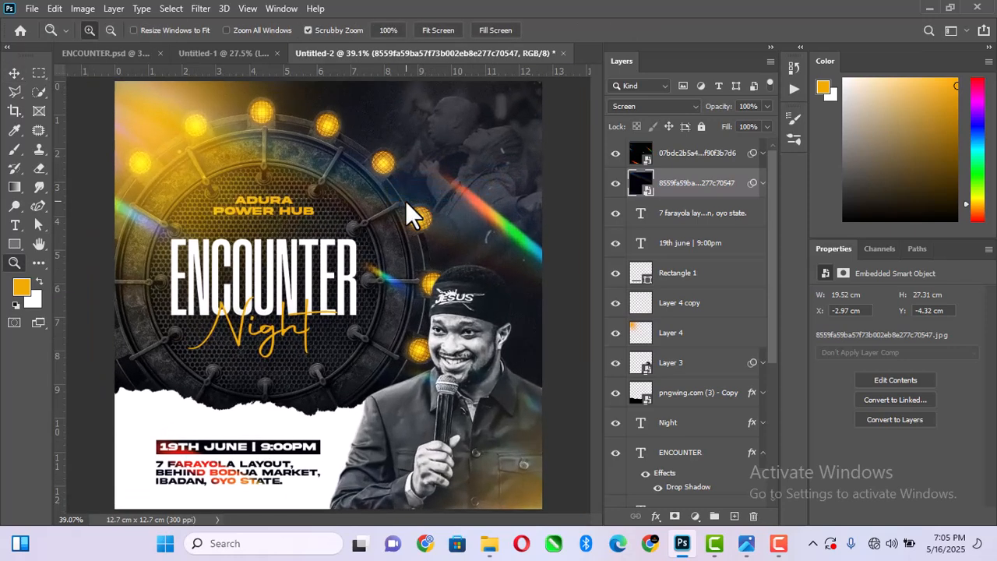